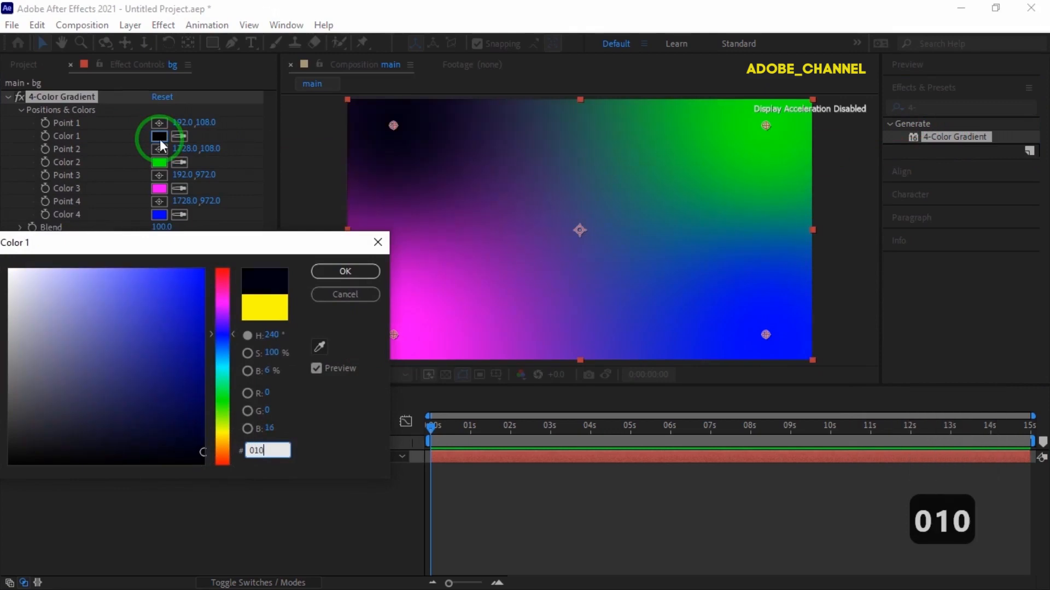
# Set the 4-Color Gradient's Color 1 to hex 010A1C and Color 2 to hex 061A01
pyautogui.write('A1')
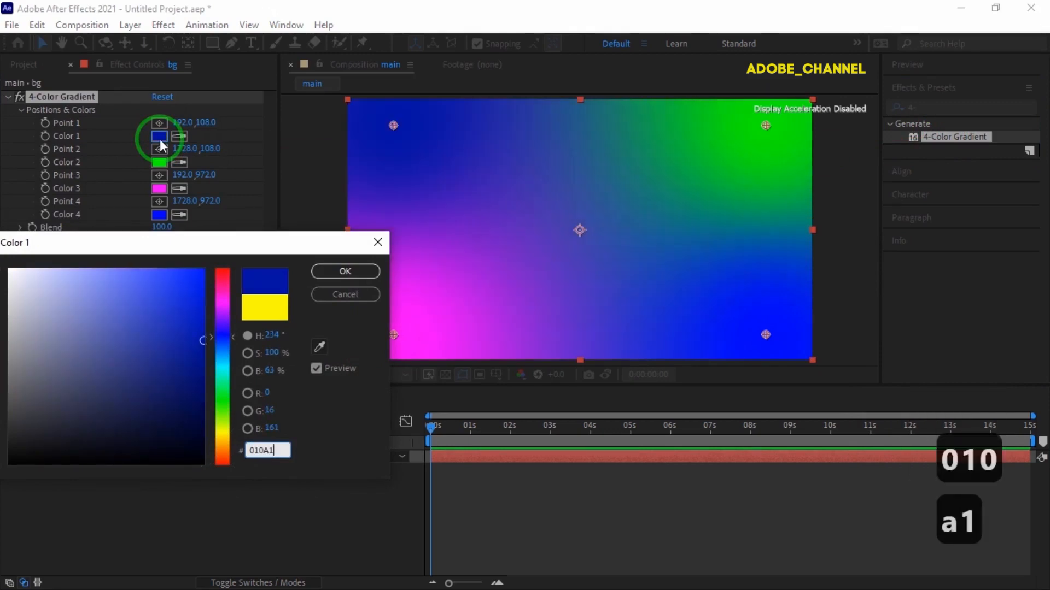
pyautogui.write('C')
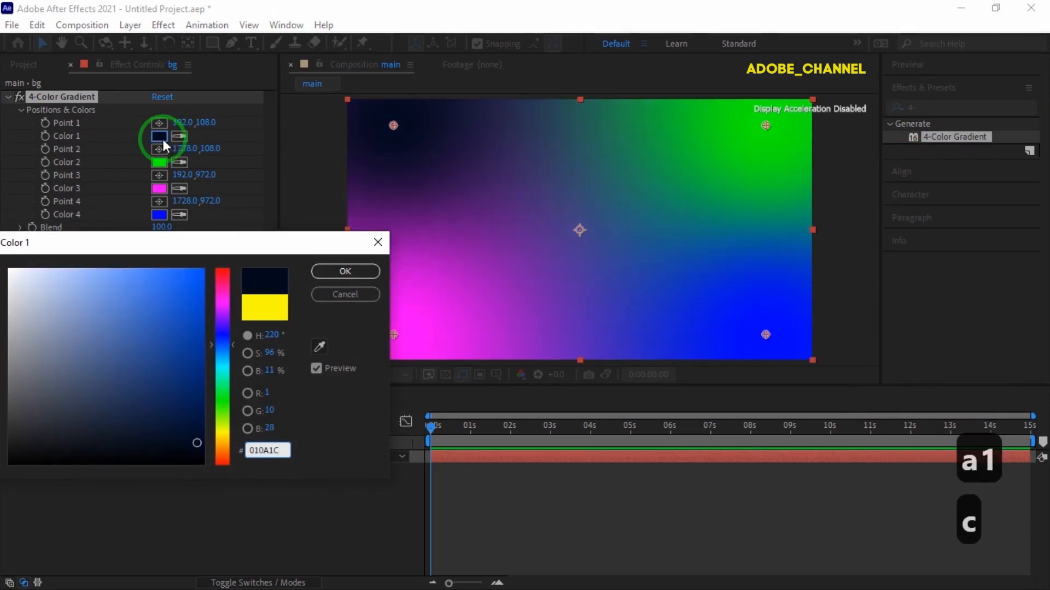
pyautogui.click(345, 271)
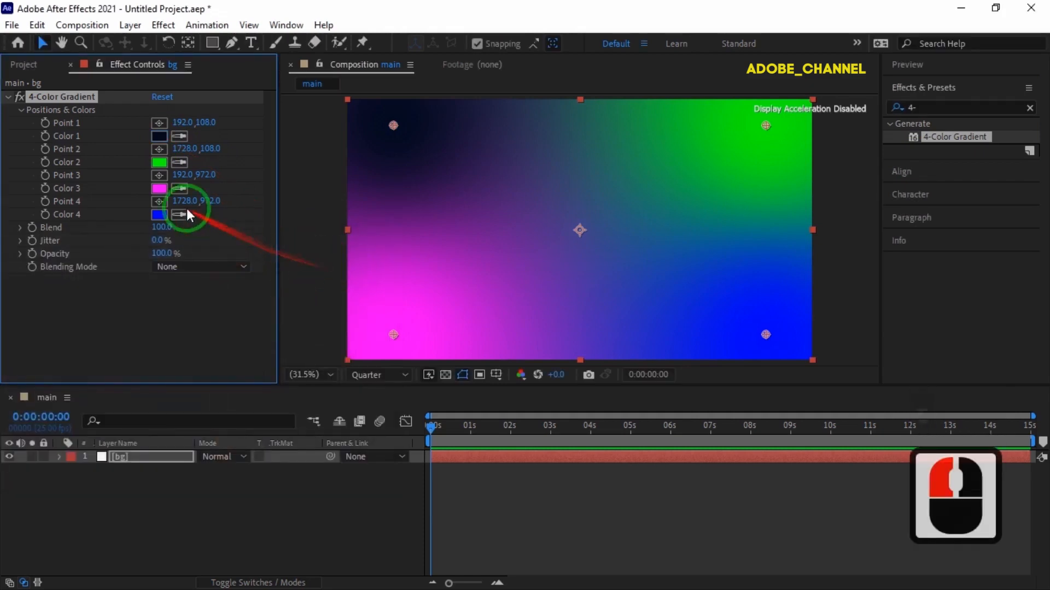
pyautogui.click(160, 164)
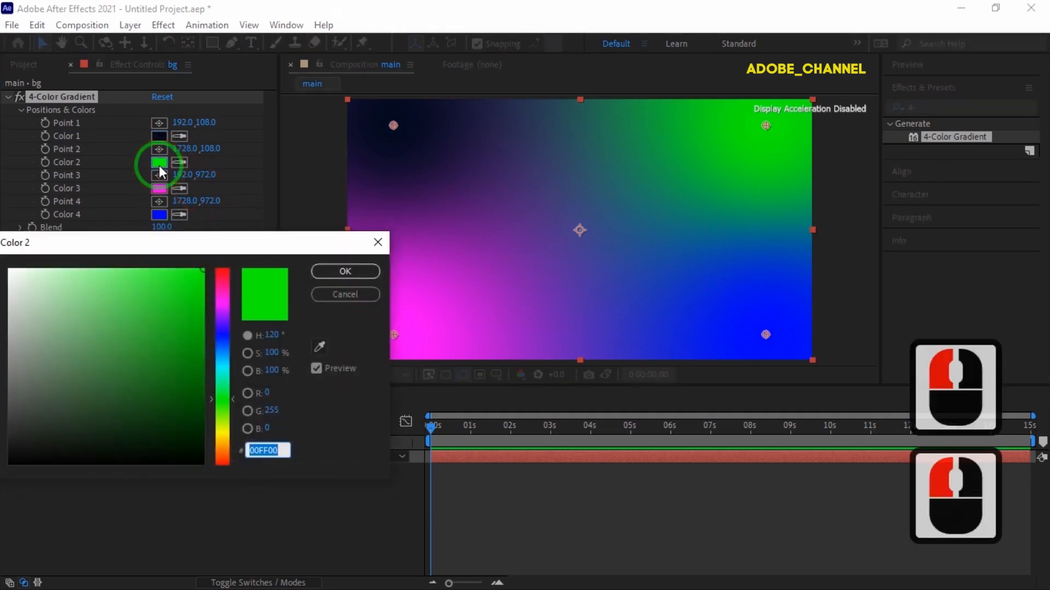
pyautogui.write('061')
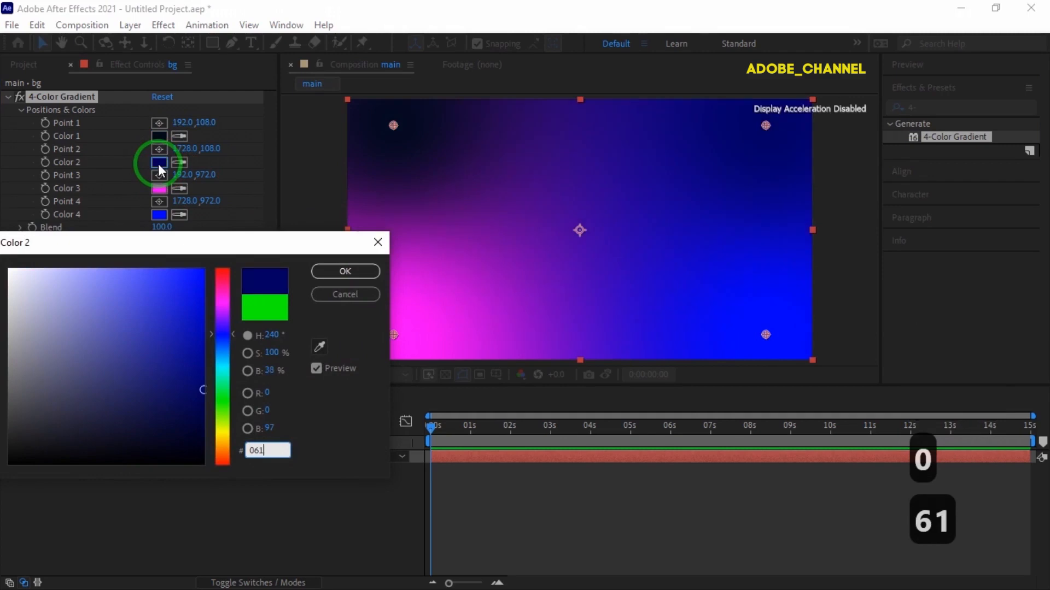
pyautogui.write('a01')
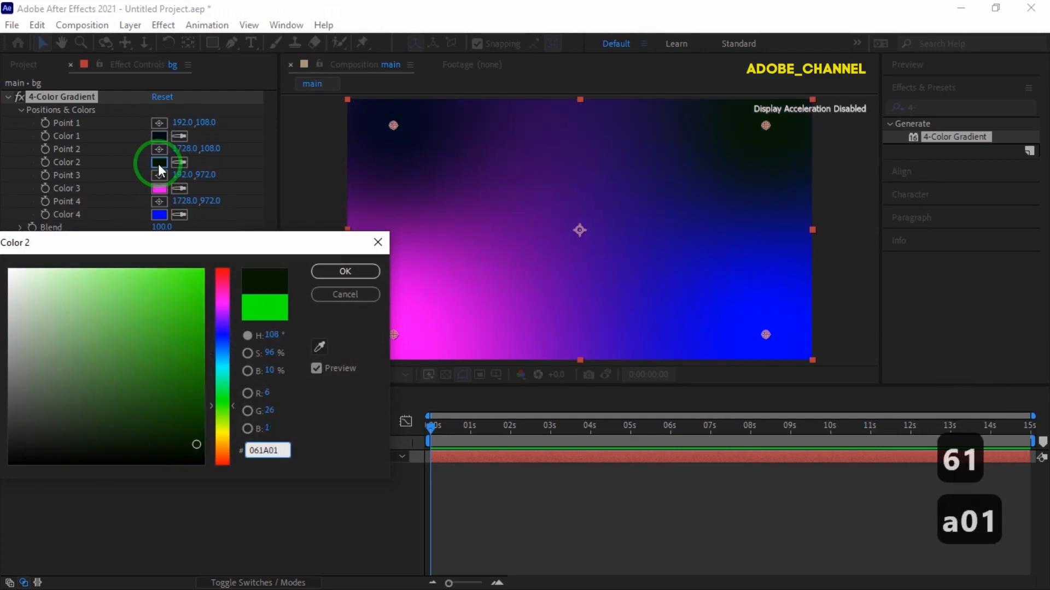
pyautogui.press('Return')
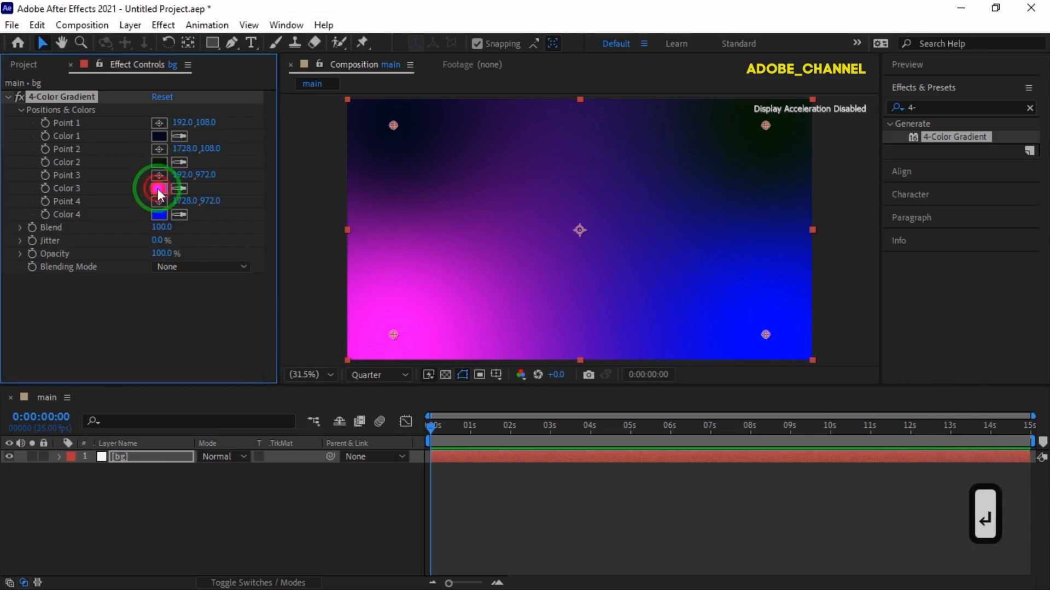
# Set the gradient's Color 3 to hex 030E23 and Color 4 to hex 1C0110
pyautogui.click(158, 189)
pyautogui.write('03')
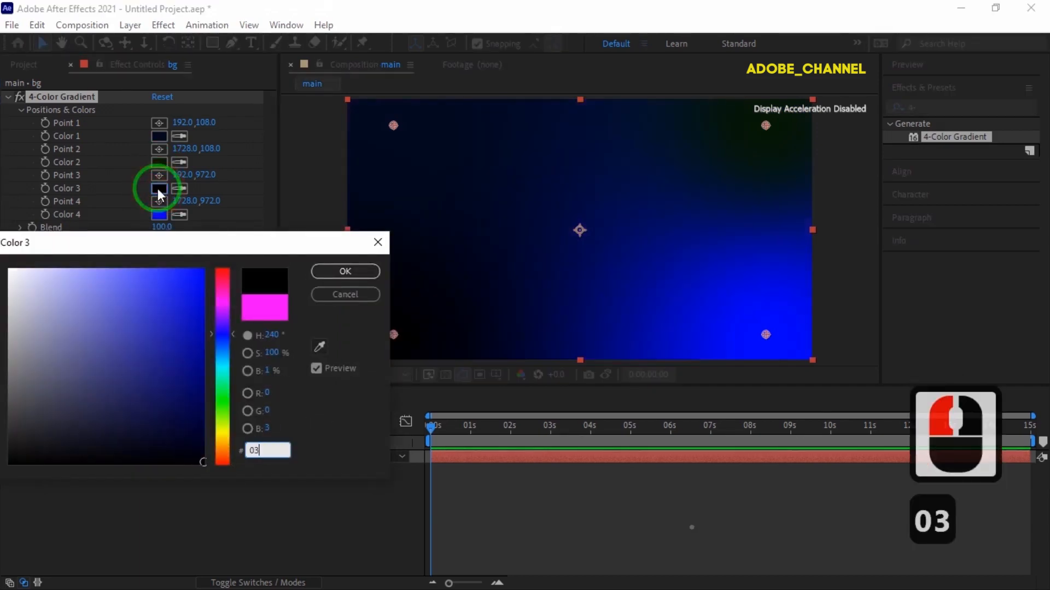
pyautogui.write('0E23')
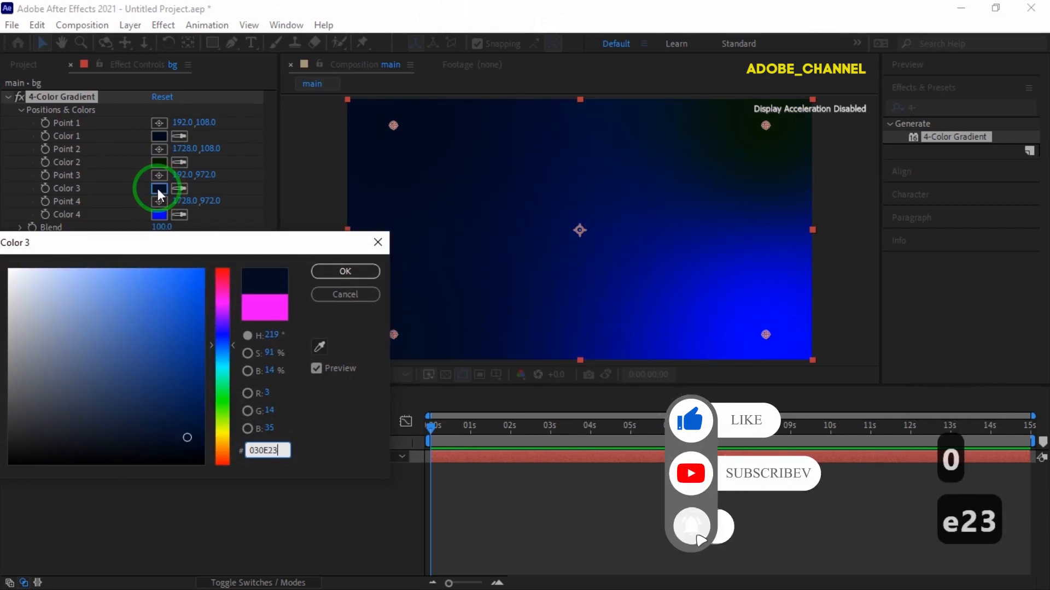
pyautogui.press('Return')
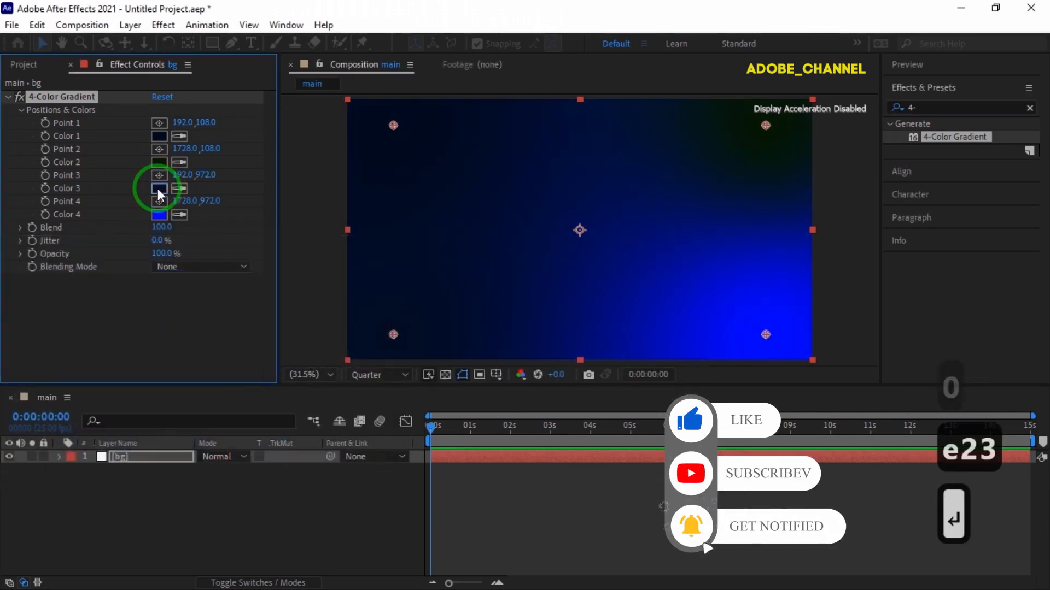
pyautogui.click(159, 215)
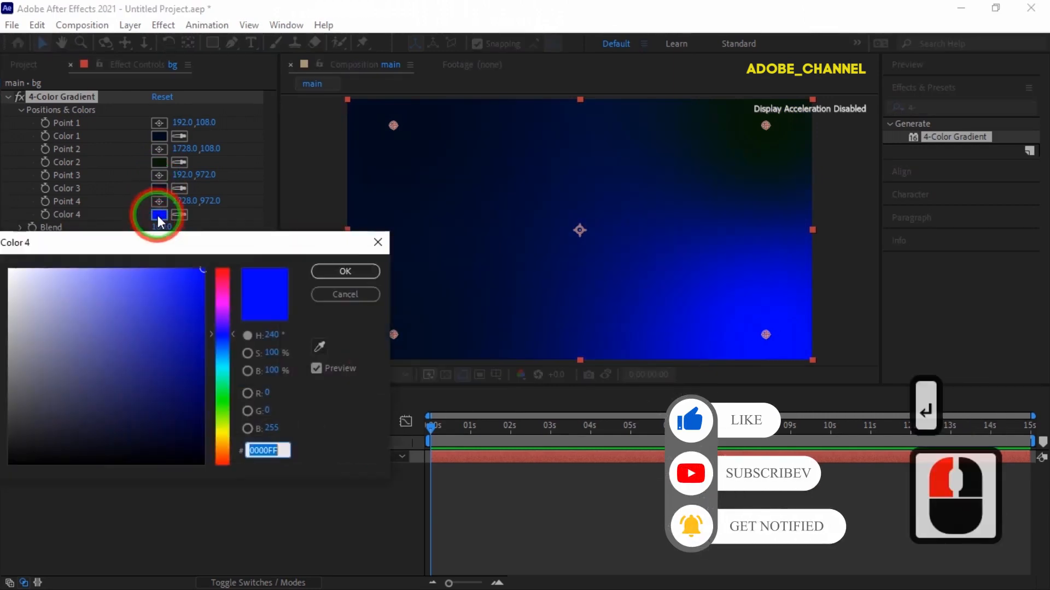
pyautogui.write('1')
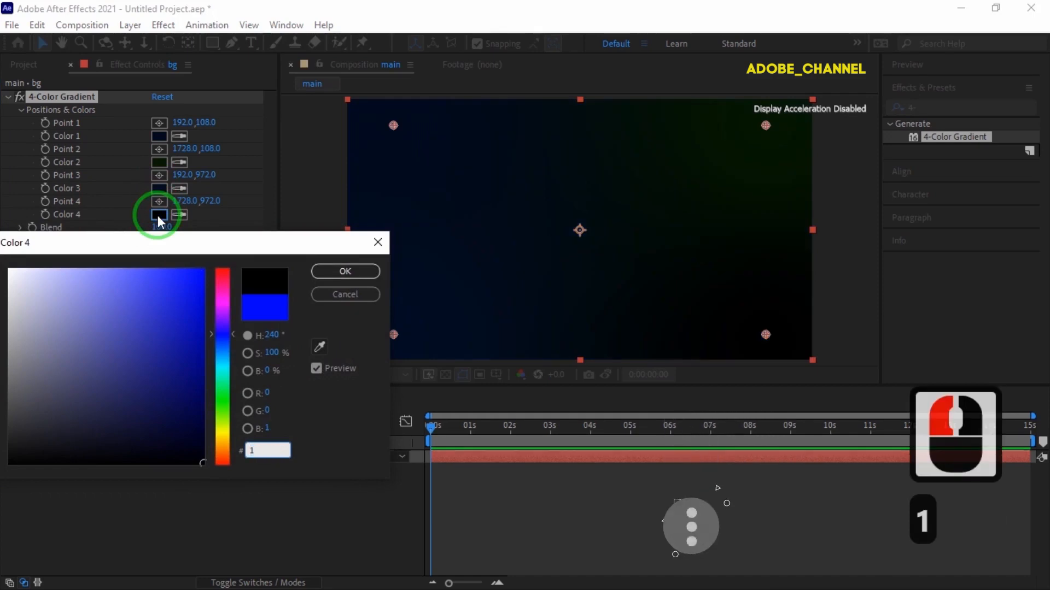
pyautogui.write('c0110')
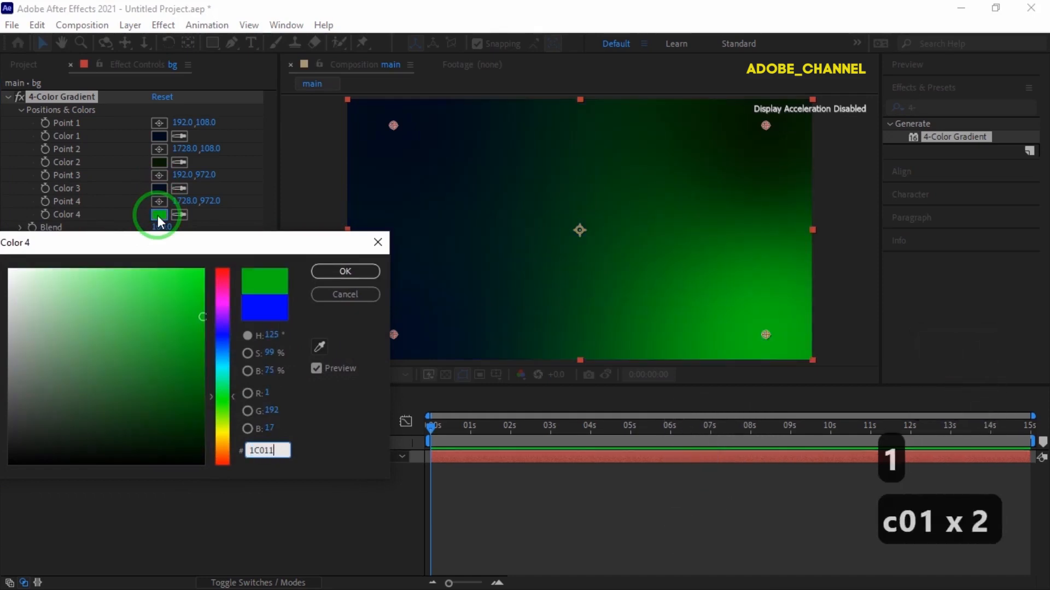
pyautogui.click(217, 230)
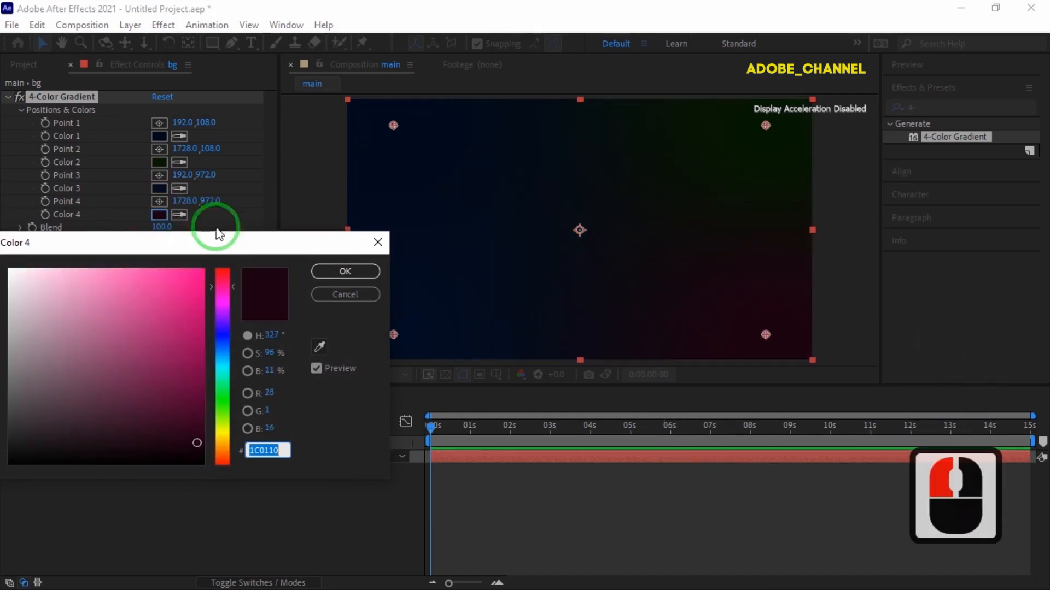
pyautogui.click(346, 271)
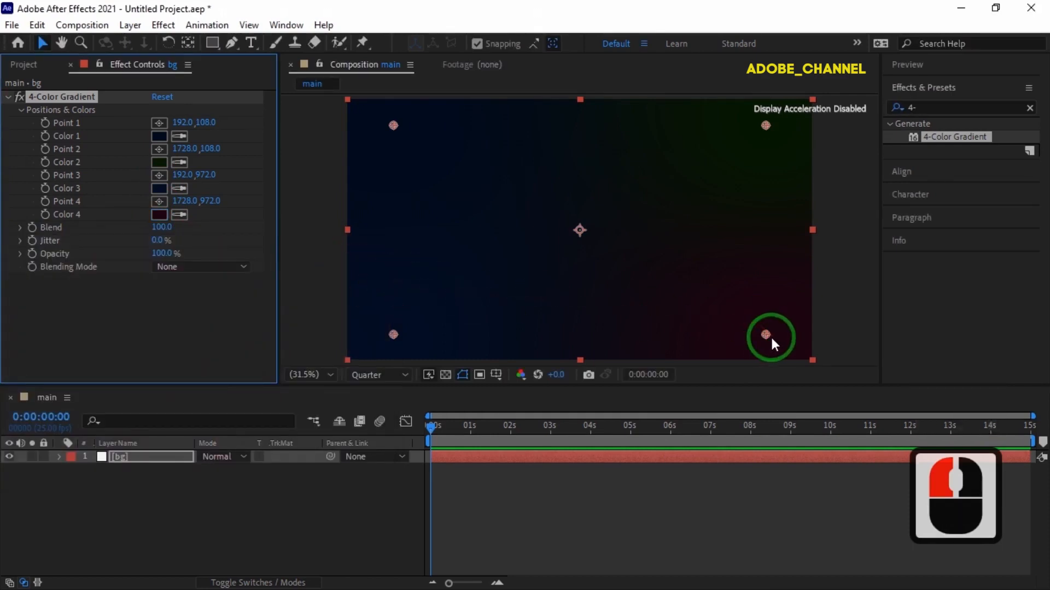
# Swap the two lower gradient points, placing Point 3 at about (1641, 905) and Point 4 at about (241, 899)
pyautogui.moveTo(765, 335); pyautogui.dragTo(681, 329)
pyautogui.moveTo(742, 319); pyautogui.dragTo(743, 319)
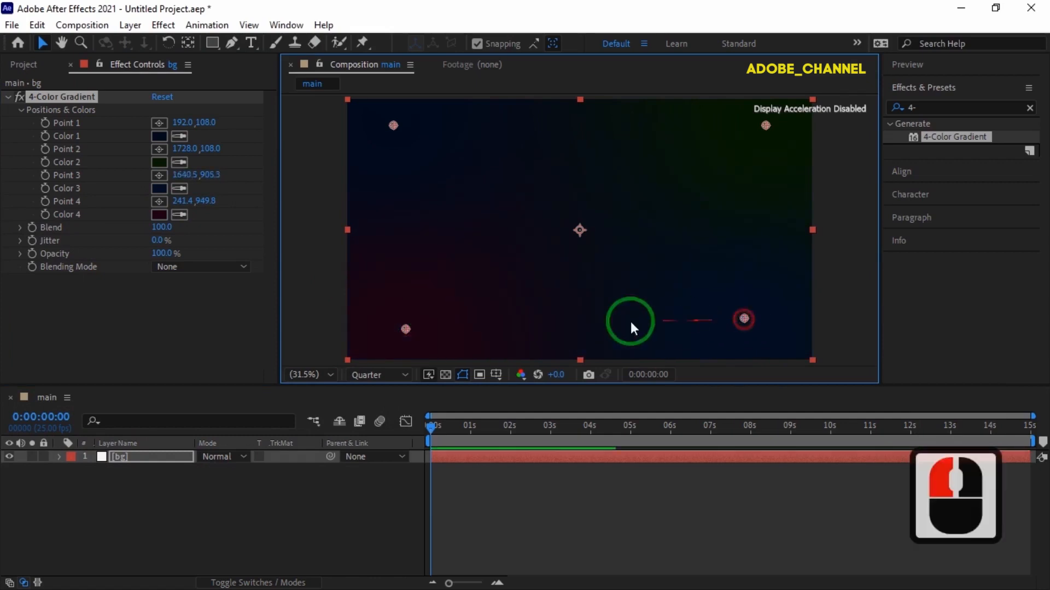
pyautogui.moveTo(412, 327); pyautogui.dragTo(405, 315)
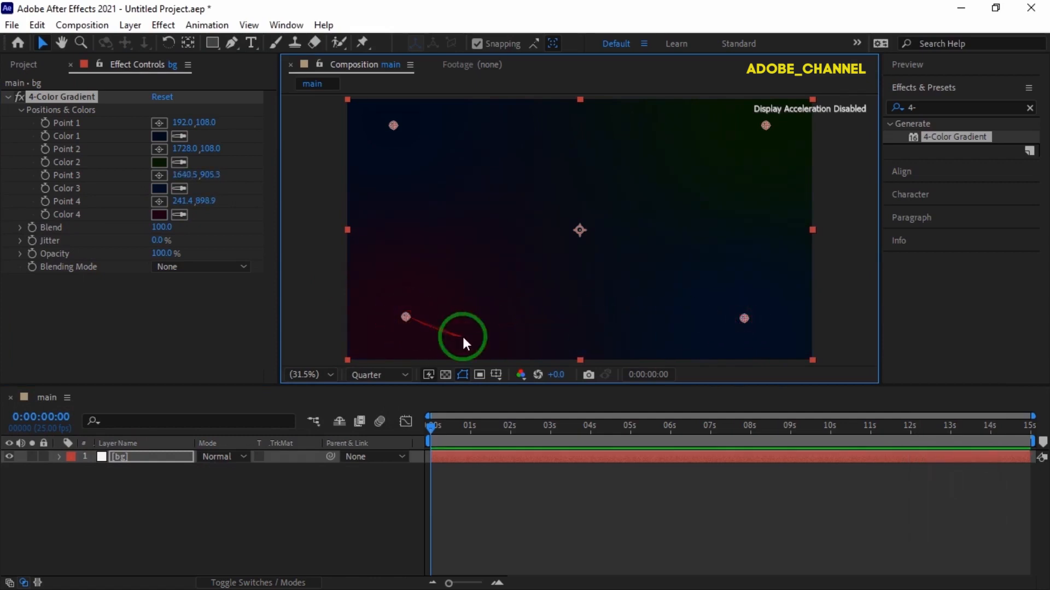
# Enable position keyframing for gradient Points 1, 2, 3 and 4 at the start of the composition
pyautogui.click(45, 125)
pyautogui.click(45, 176)
pyautogui.click(45, 197)
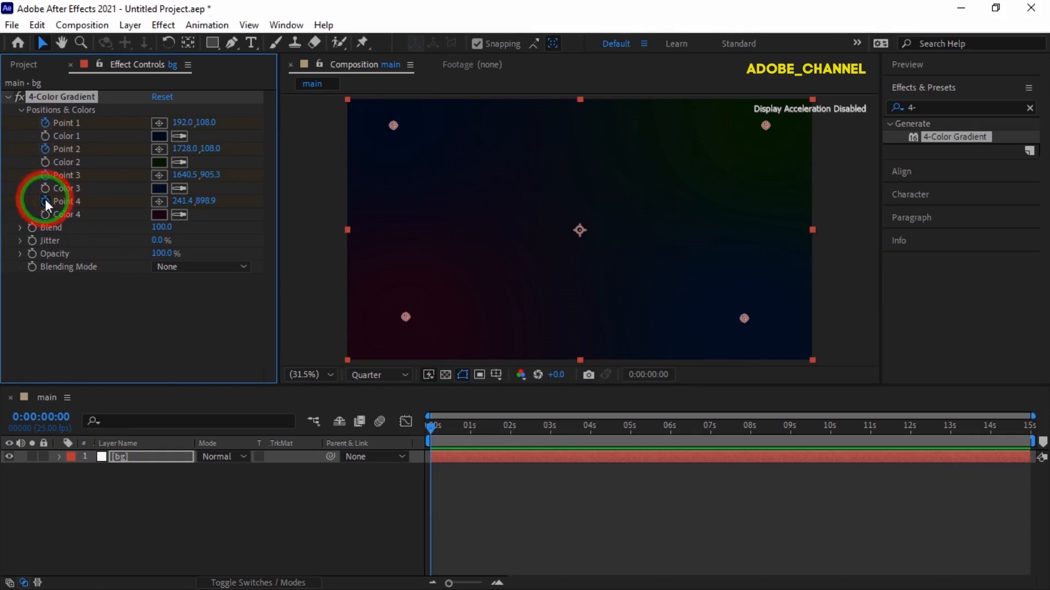
# At 3 seconds, move gradient Points 1 to 4 to about (1615, 203), (1569, 826), (275, 851) and (308, 175)
pyautogui.click(551, 434)
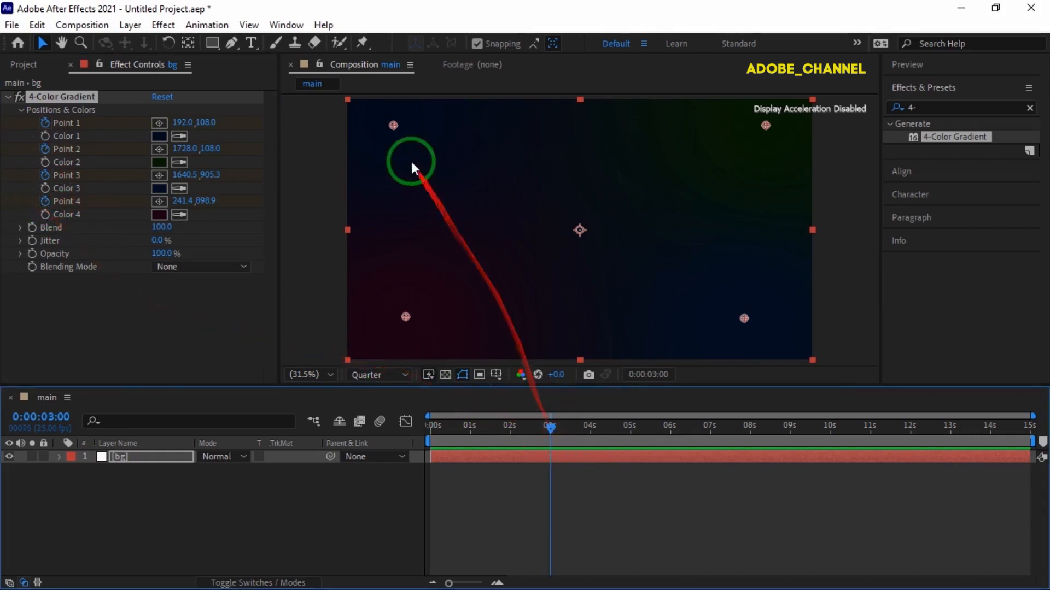
pyautogui.moveTo(394, 126); pyautogui.dragTo(737, 148)
pyautogui.moveTo(765, 126); pyautogui.dragTo(419, 142)
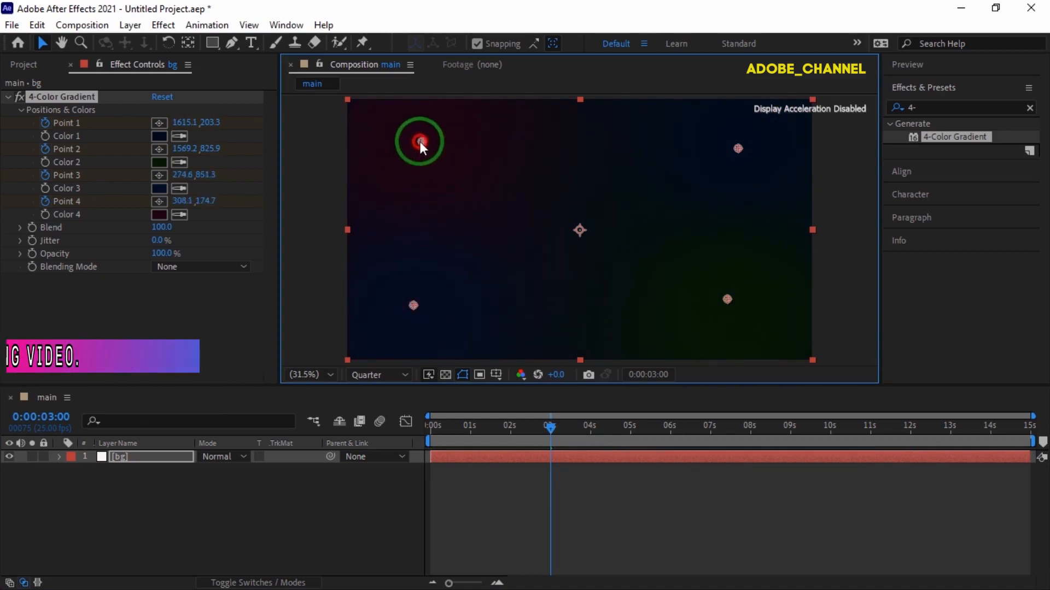
# At 6 seconds, move gradient Points 1 to 4 to about (1612, 794), (318, 810), (338, 197) and (1649, 226)
pyautogui.click(670, 431)
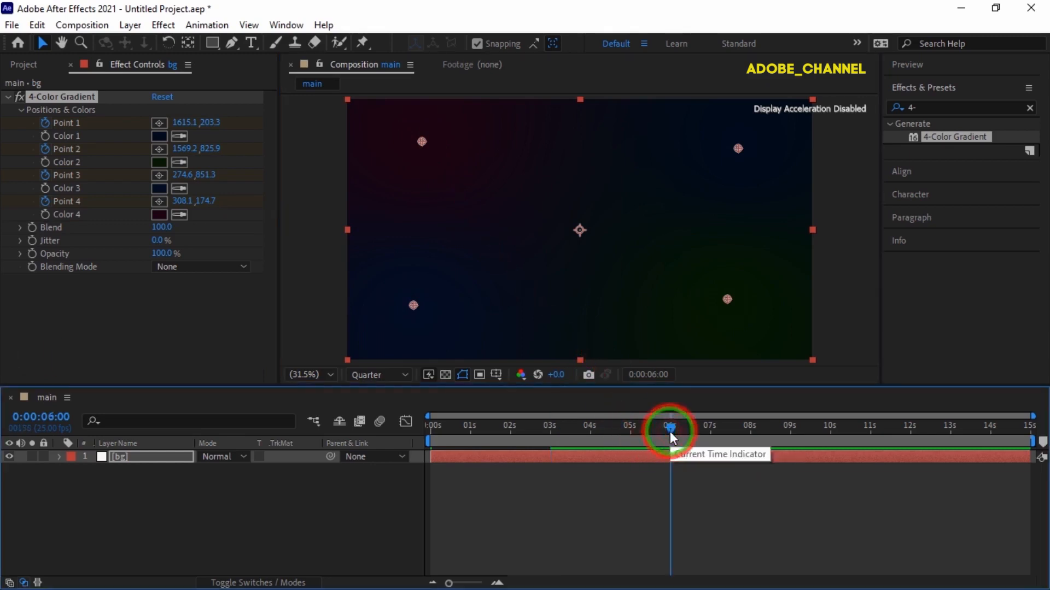
pyautogui.moveTo(424, 141)
pyautogui.mouseDown()
pyautogui.moveTo(693, 160)
pyautogui.moveTo(719, 212)
pyautogui.moveTo(738, 293)
pyautogui.moveTo(460, 297)
pyautogui.moveTo(412, 235)
pyautogui.moveTo(431, 151)
pyautogui.mouseUp()
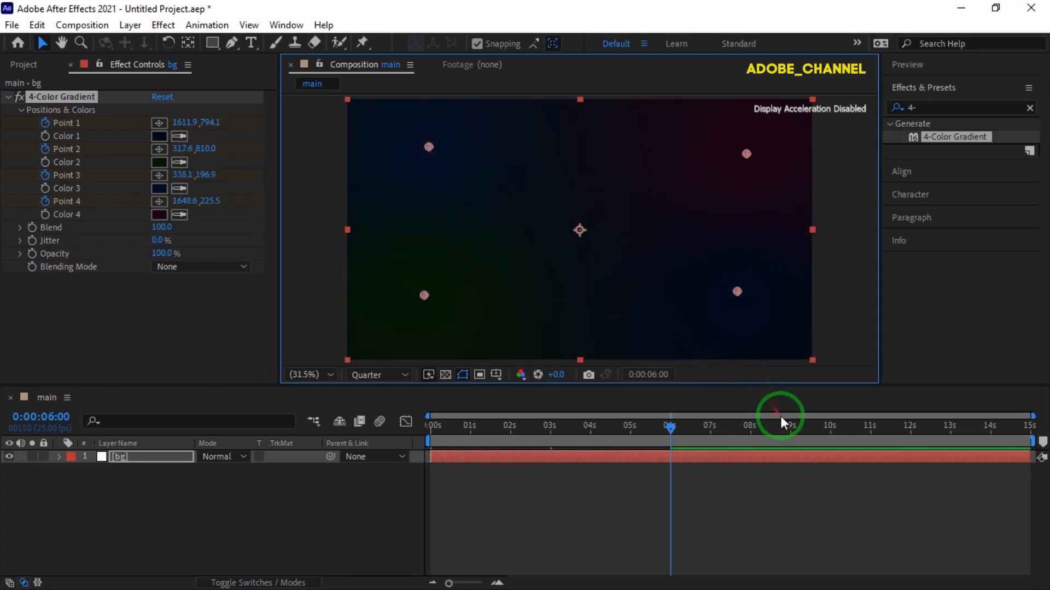
# At 9 seconds, move gradient Points 1 to 4 to about (294, 855), (340, 203), (1587, 270) and (1649, 801)
pyautogui.click(790, 432)
pyautogui.moveTo(432, 146); pyautogui.dragTo(749, 294)
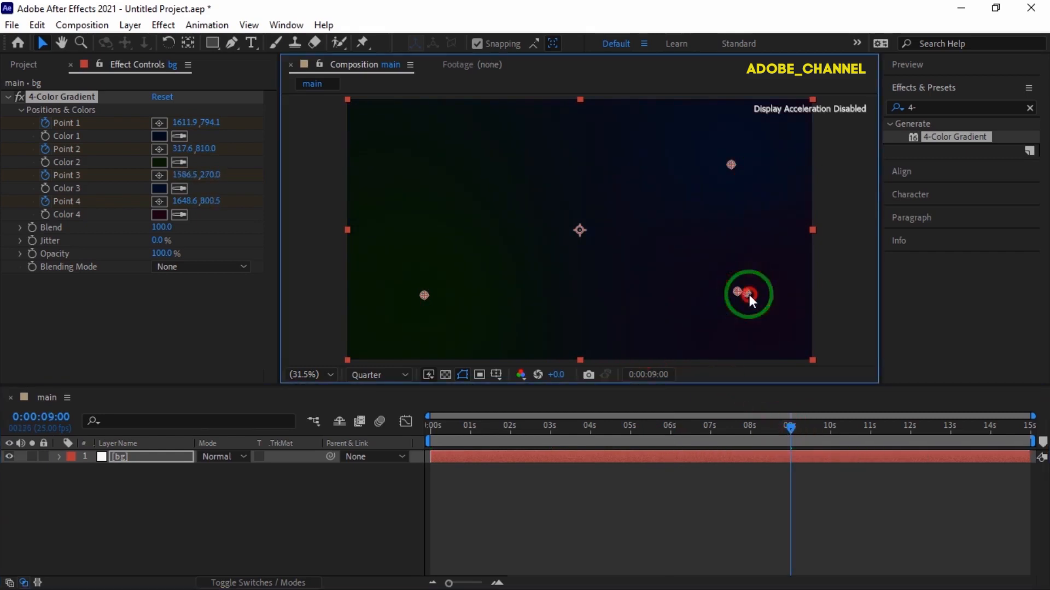
pyautogui.moveTo(671, 292); pyautogui.dragTo(429, 159)
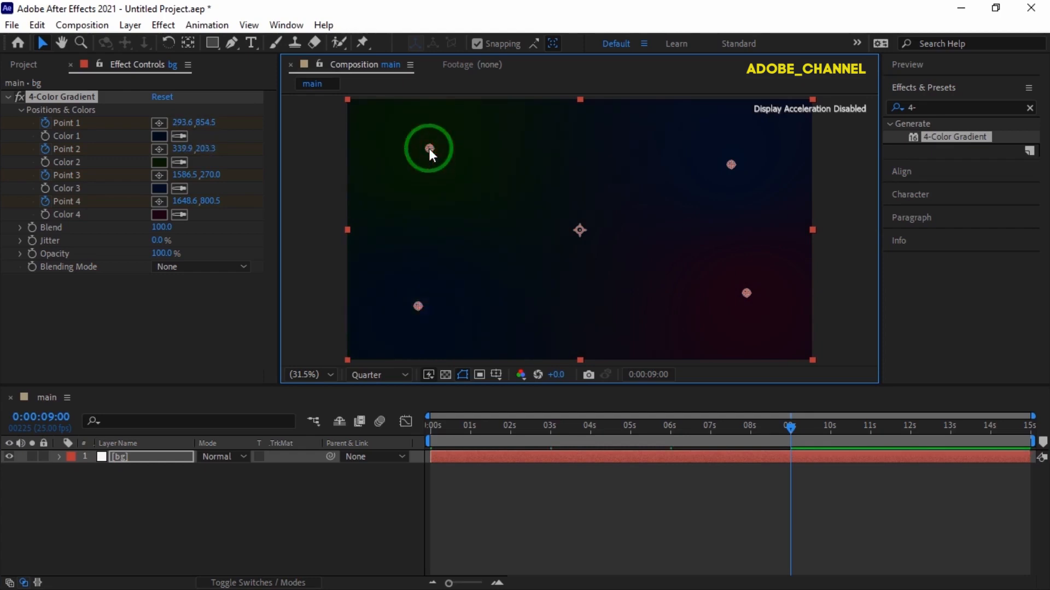
# At 12 seconds, move gradient Points 1 to 4 to about (297, 184), (1620, 229), (1590, 756) and (311, 801)
pyautogui.click(911, 436)
pyautogui.moveTo(429, 148); pyautogui.dragTo(651, 155)
pyautogui.moveTo(730, 158); pyautogui.dragTo(733, 191)
pyautogui.moveTo(745, 293); pyautogui.dragTo(418, 144)
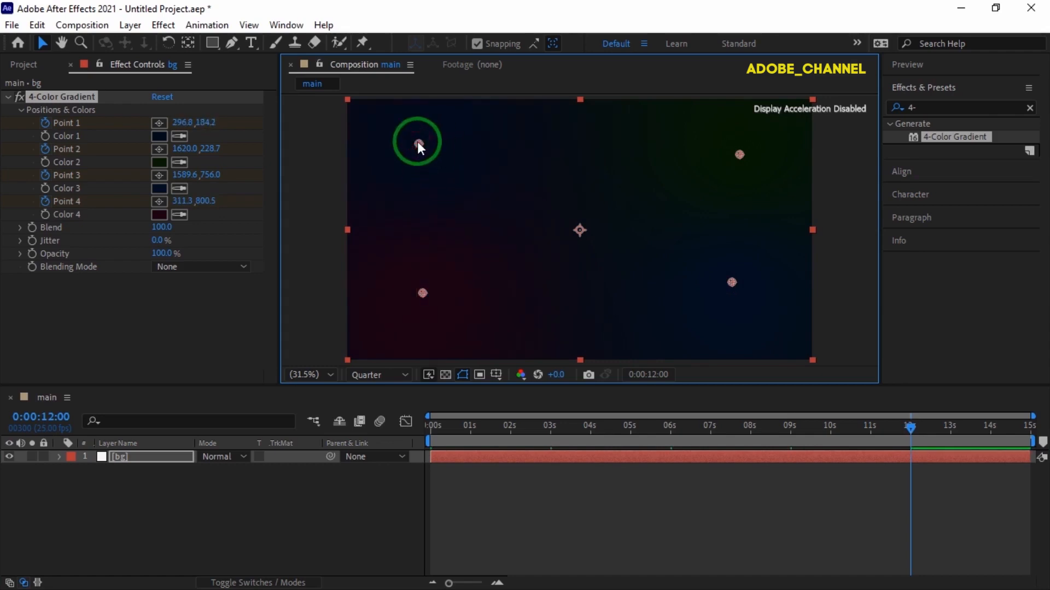
# Create a 1920 x 1080 px solid layer named "noise" in the main composition
pyautogui.rightClick(203, 510)
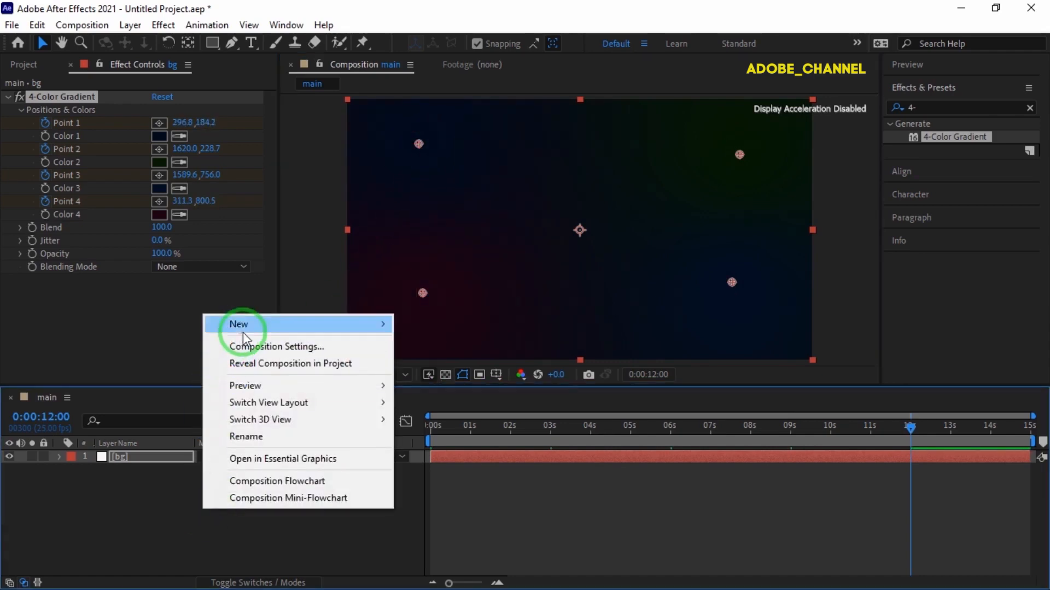
pyautogui.moveTo(243, 332)
pyautogui.click(421, 362)
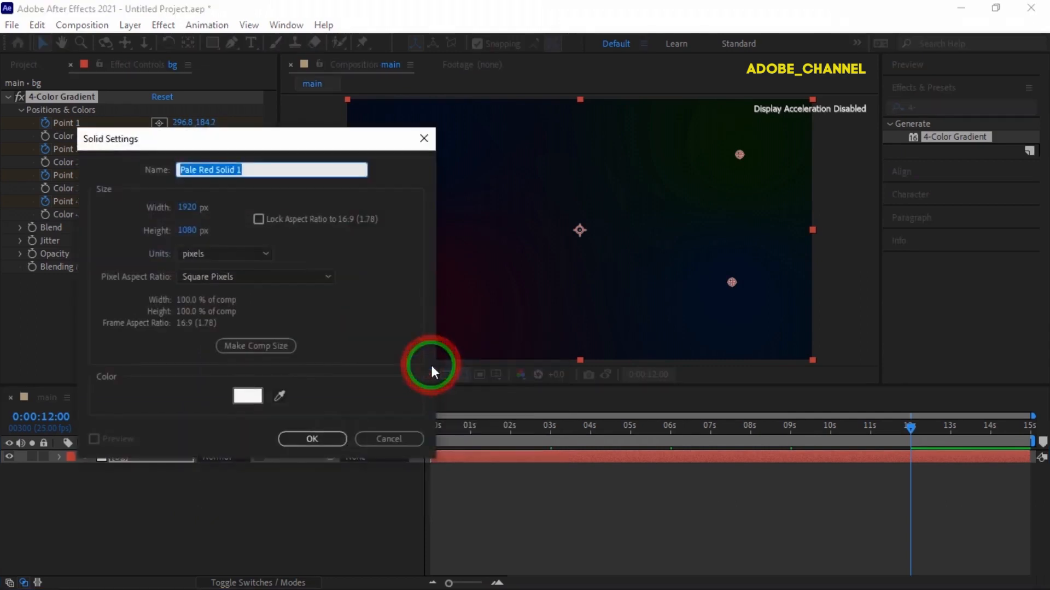
pyautogui.write('noi')
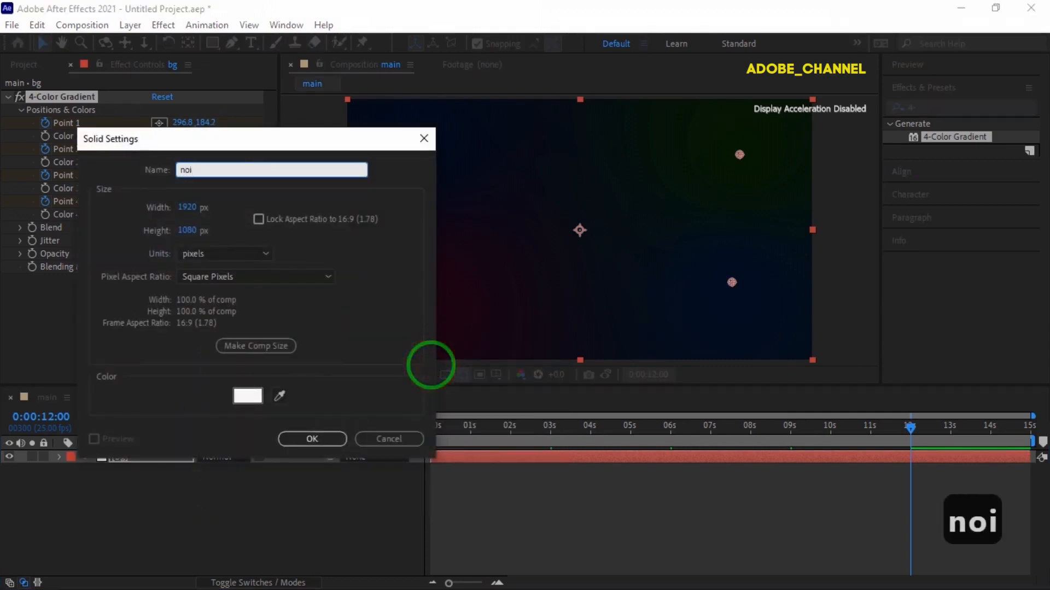
pyautogui.write('se')
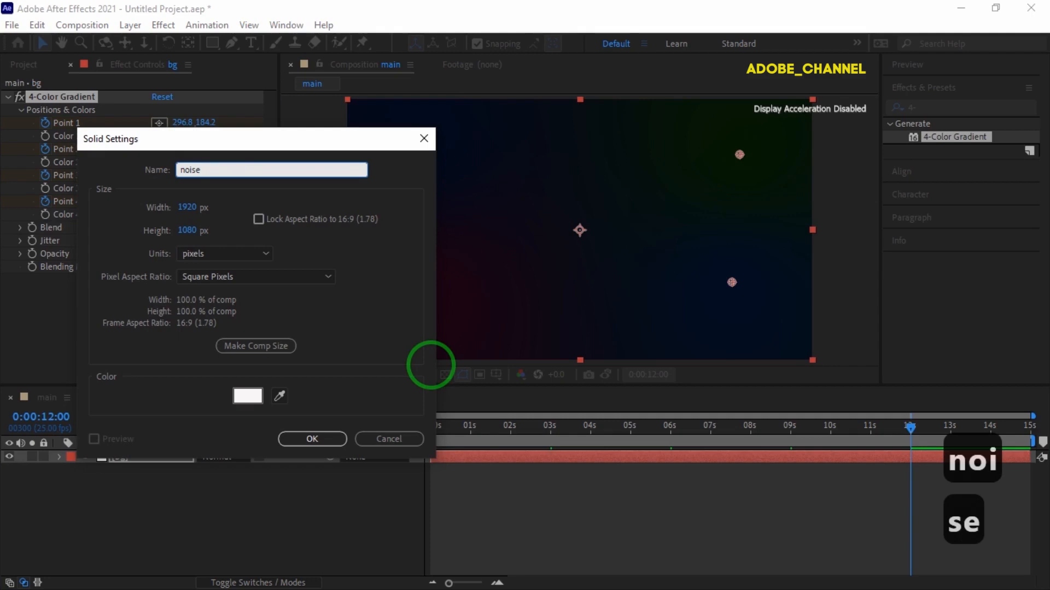
pyautogui.click(312, 438)
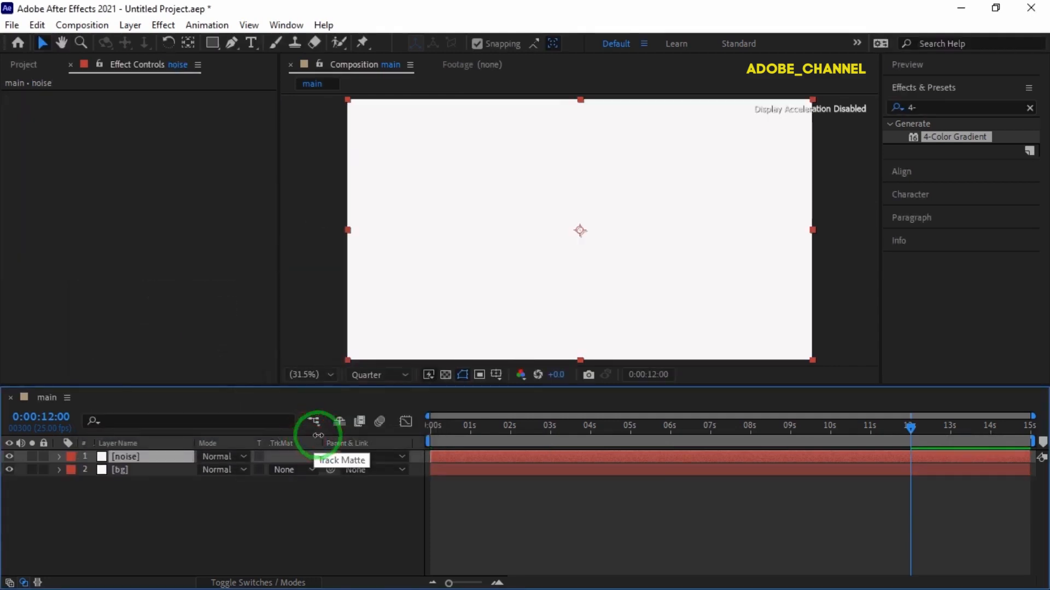
# Find the Fractal Noise effect and apply it to the noise layer
pyautogui.click(940, 105)
pyautogui.moveTo(940, 106); pyautogui.dragTo(902, 110)
pyautogui.write('fracta')
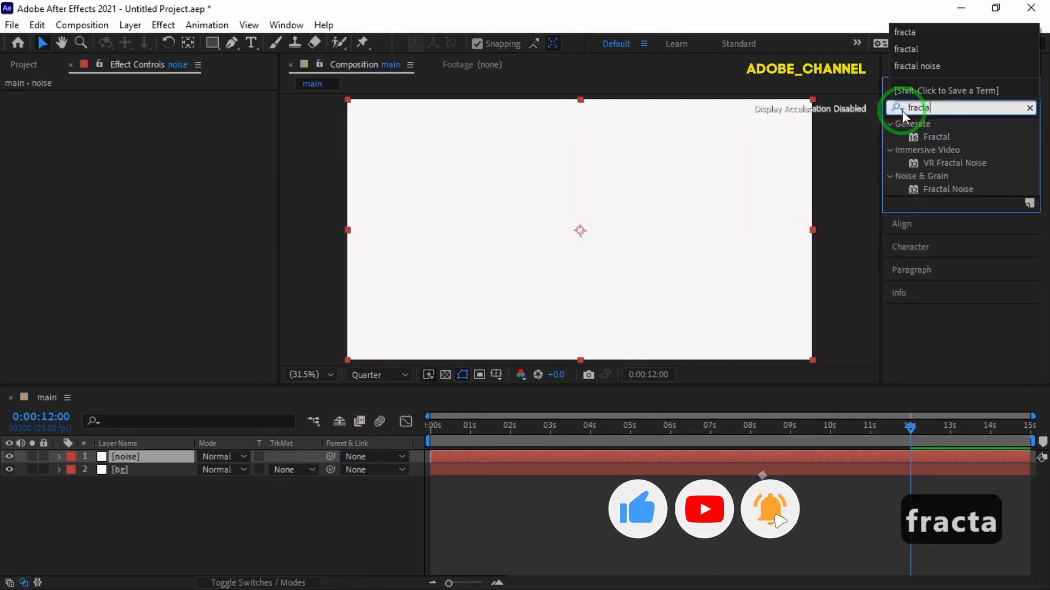
pyautogui.doubleClick(943, 189)
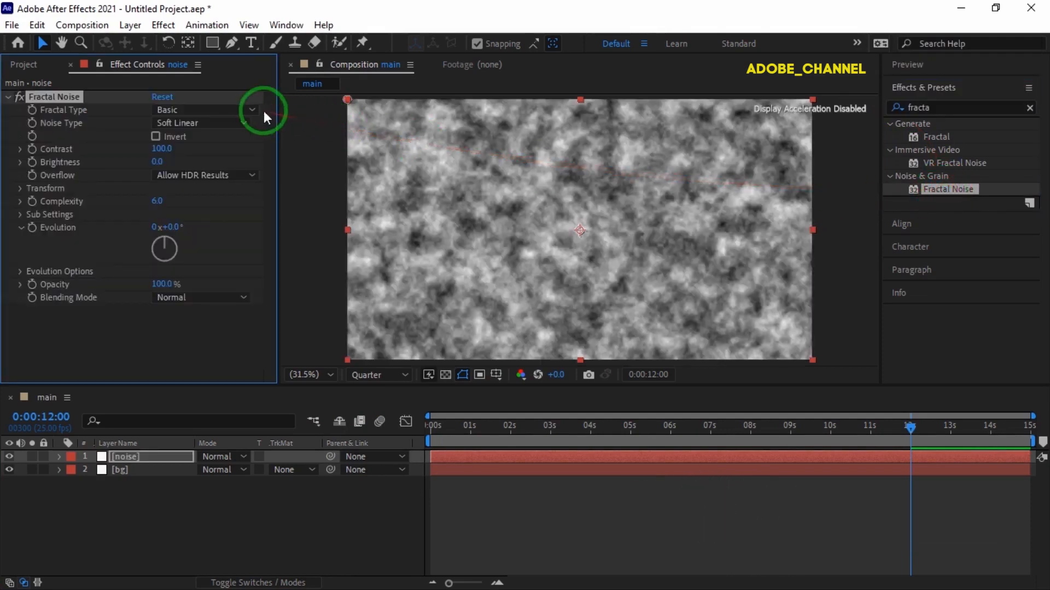
# Set the Fractal Noise effect's fractal type to Dynamic Twist and expand its Transform properties
pyautogui.click(249, 111)
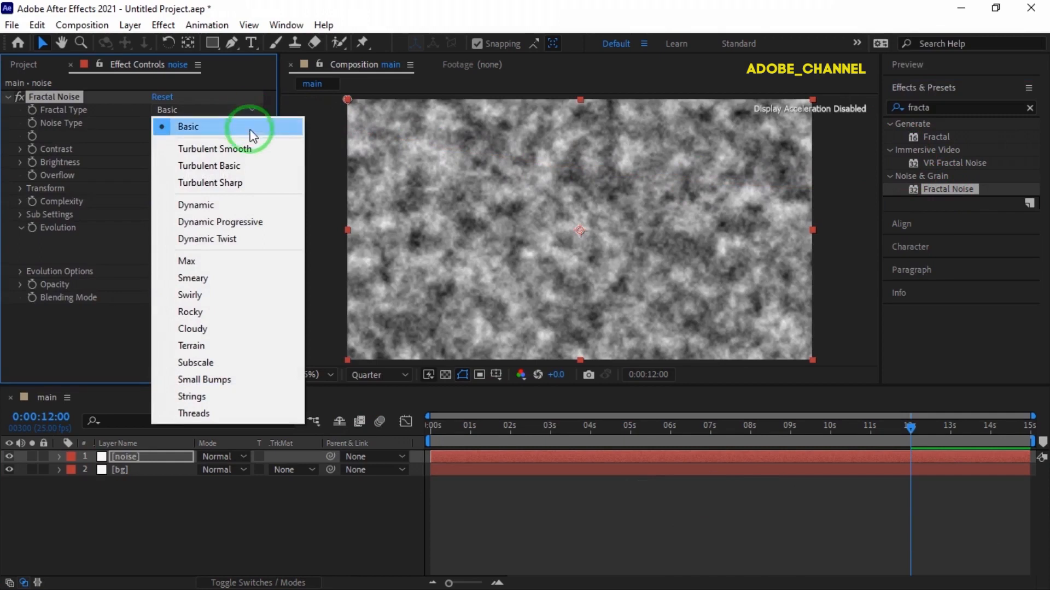
pyautogui.click(236, 241)
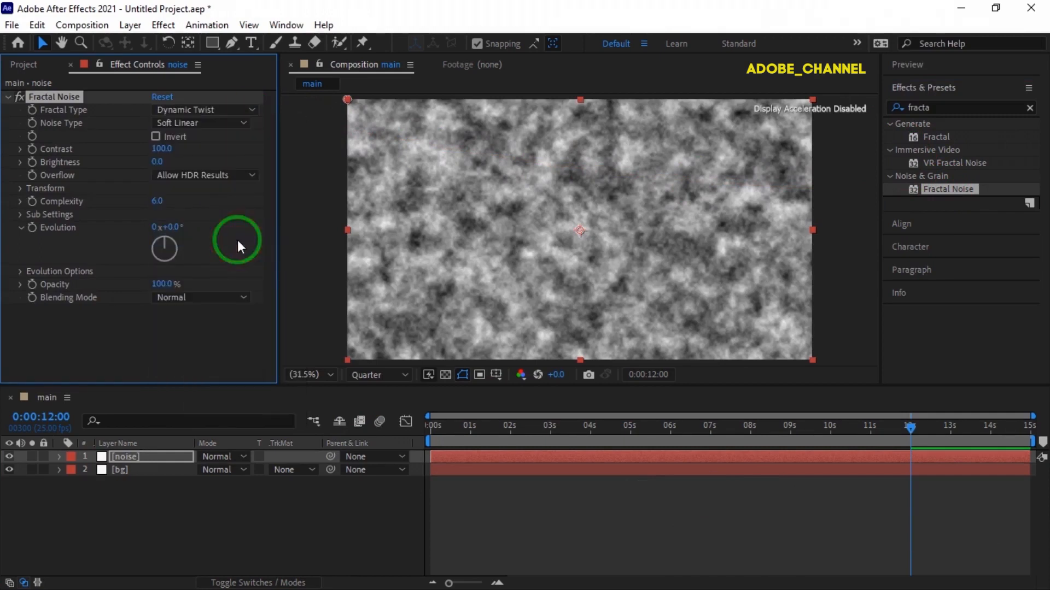
pyautogui.click(18, 187)
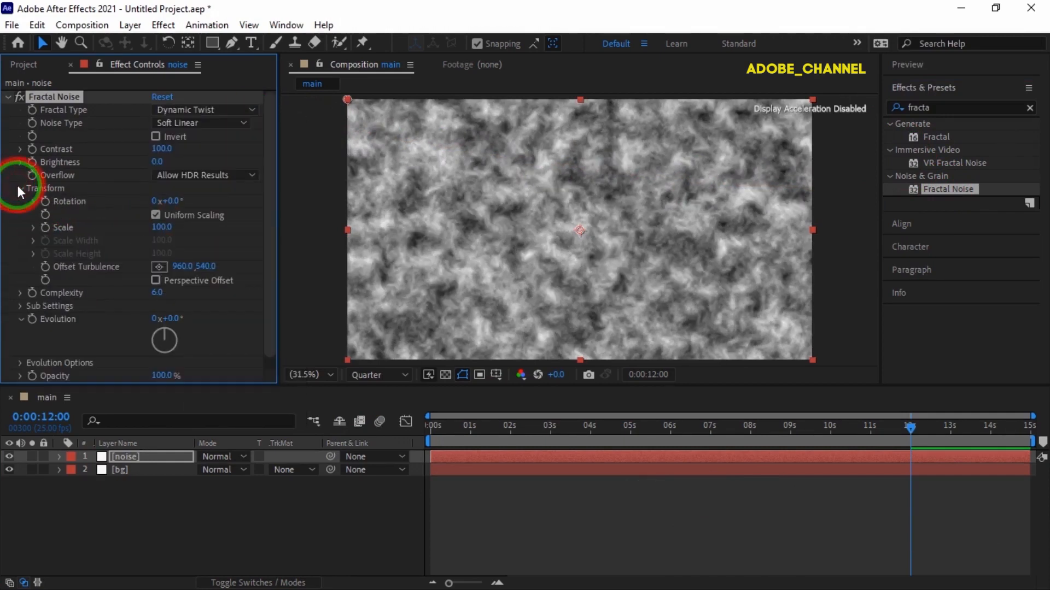
# Set the Fractal Noise scale to 510 and its complexity to 11
pyautogui.click(158, 227)
pyautogui.write('510')
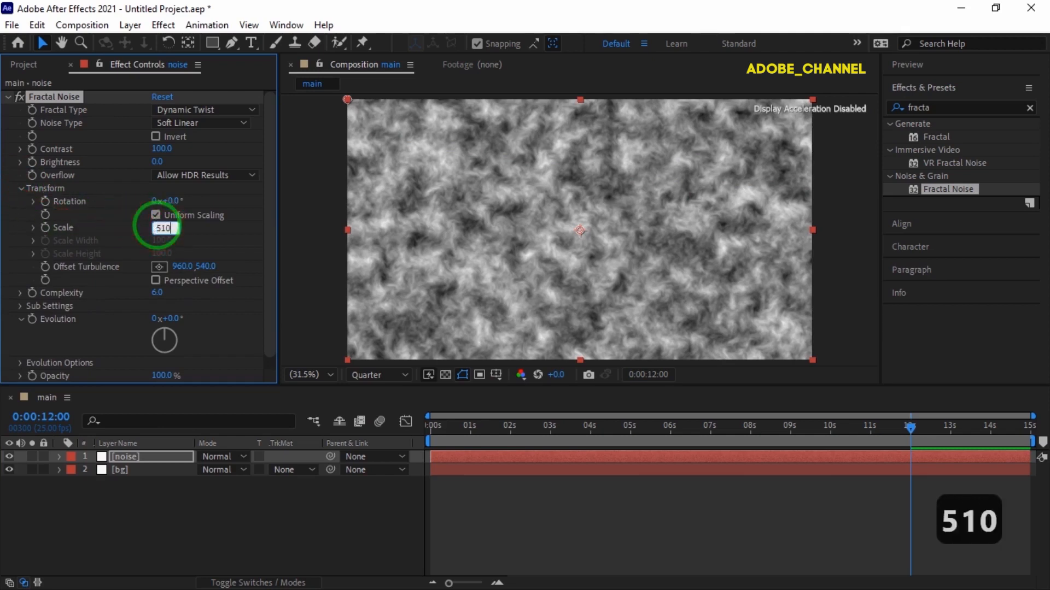
pyautogui.press('Return')
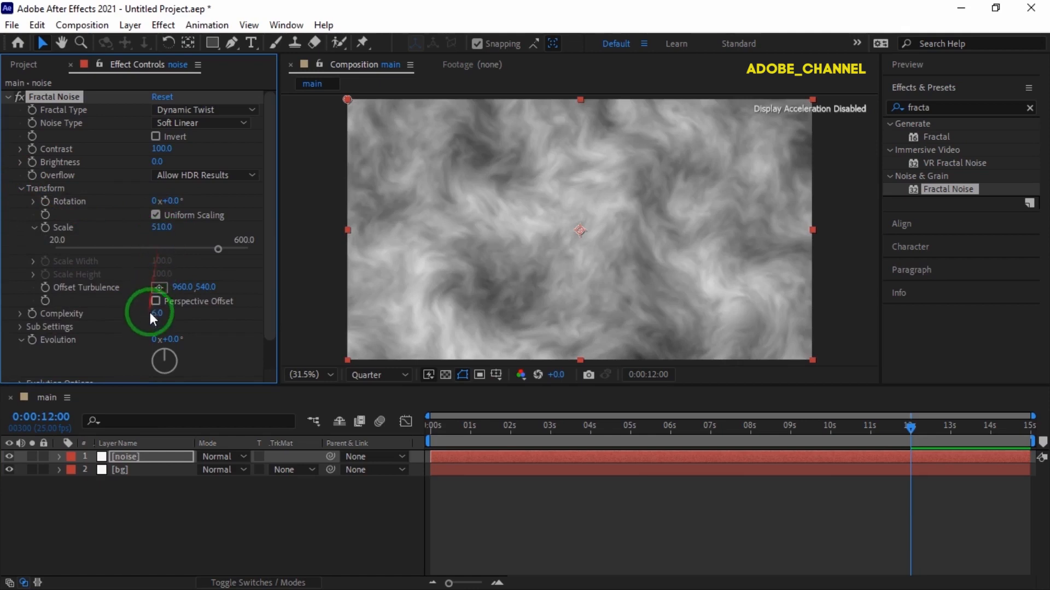
pyautogui.click(156, 313)
pyautogui.write('11')
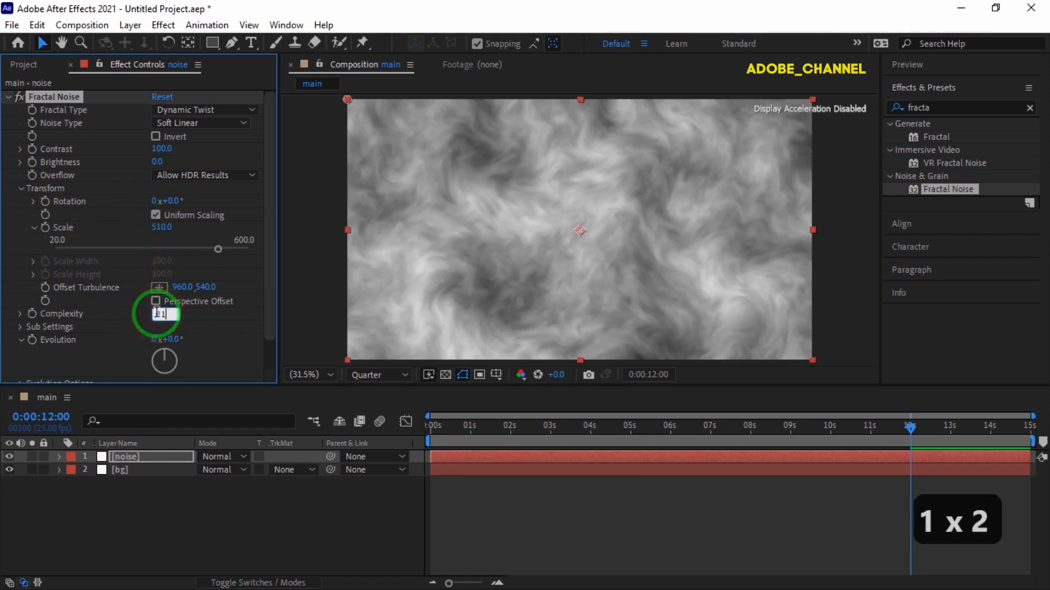
pyautogui.press('Return')
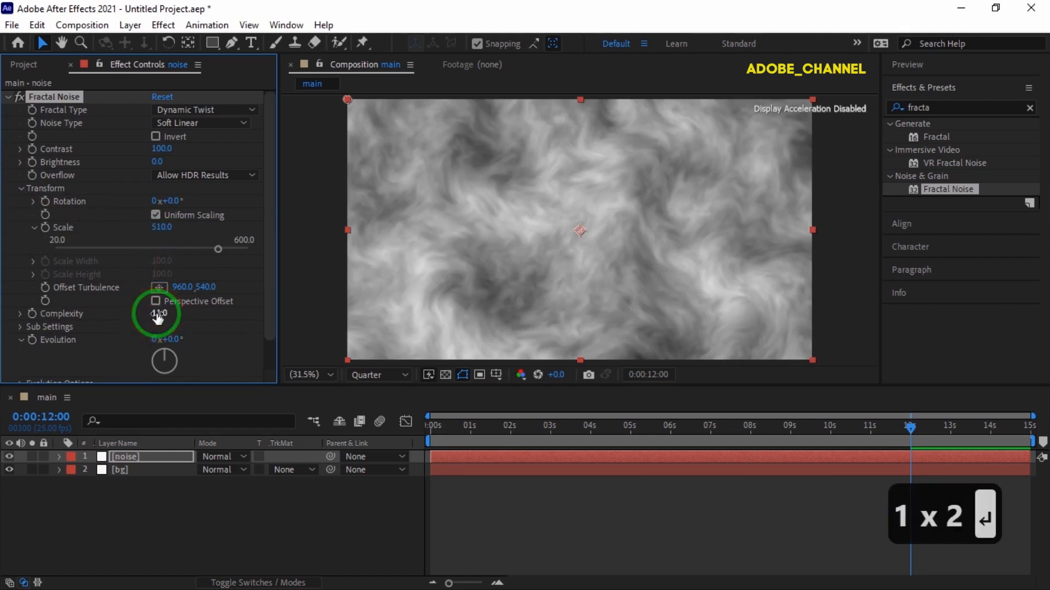
# In the Fractal Noise Sub Settings, set Sub Influence to 80, Sub Scaling to 90 and Sub Rotation to 170°
pyautogui.click(21, 327)
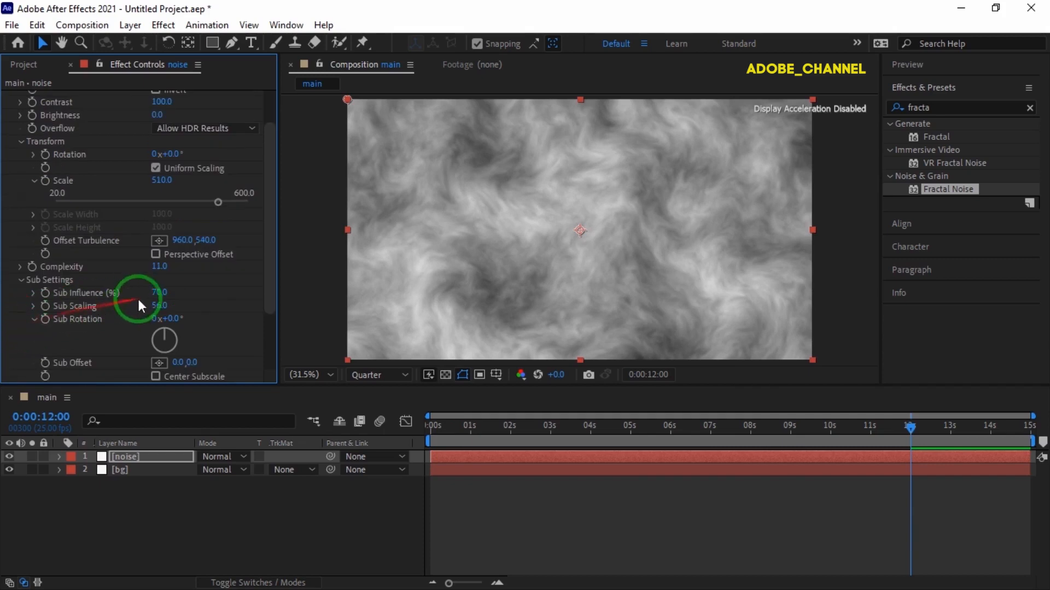
pyautogui.click(159, 293)
pyautogui.write('80')
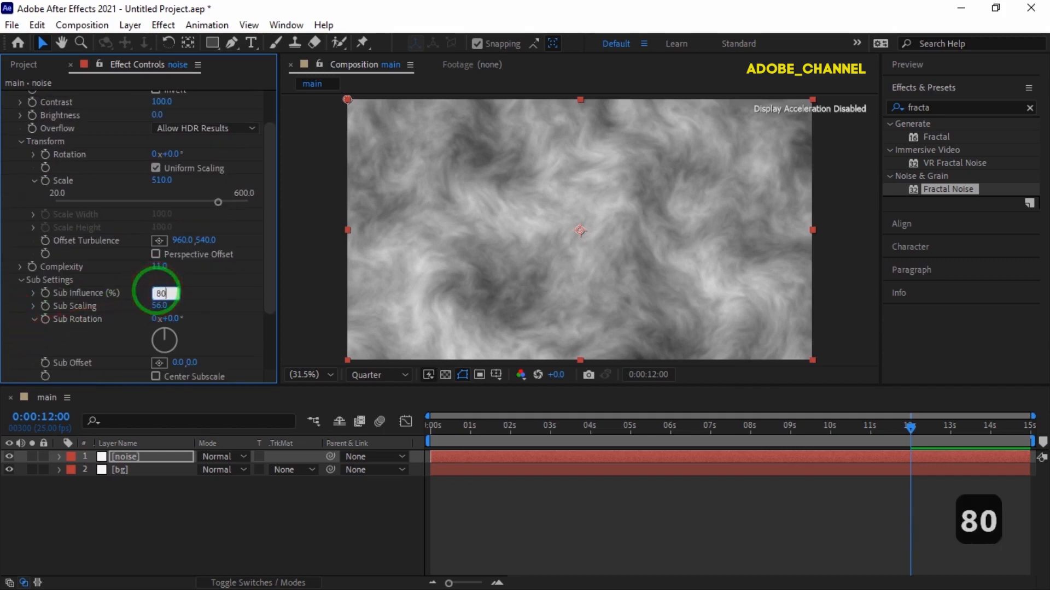
pyautogui.press('Return')
pyautogui.click(159, 305)
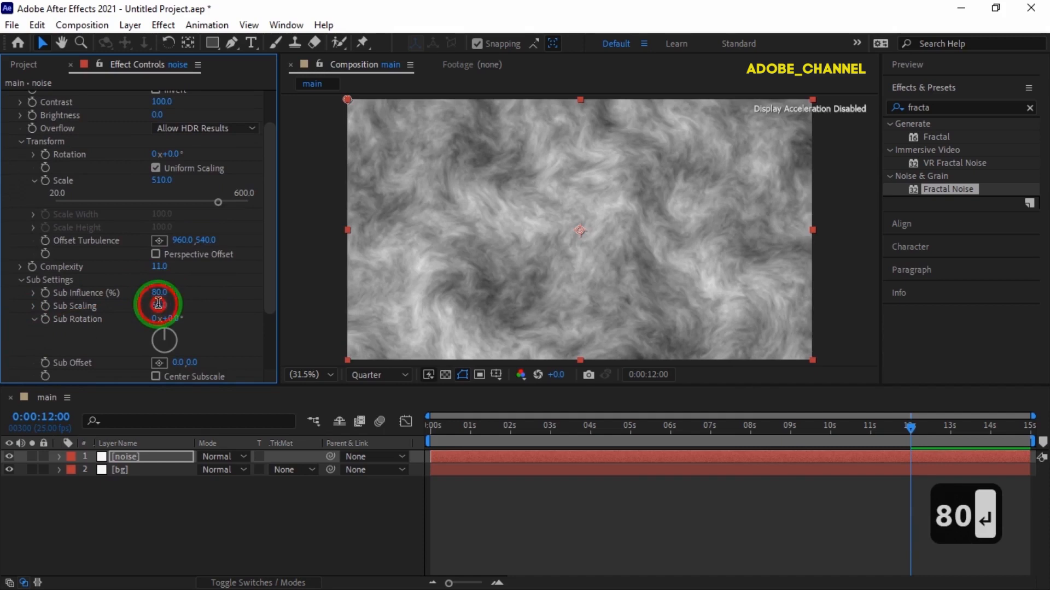
pyautogui.write('90')
pyautogui.press('Return')
pyautogui.click(173, 319)
pyautogui.write('1')
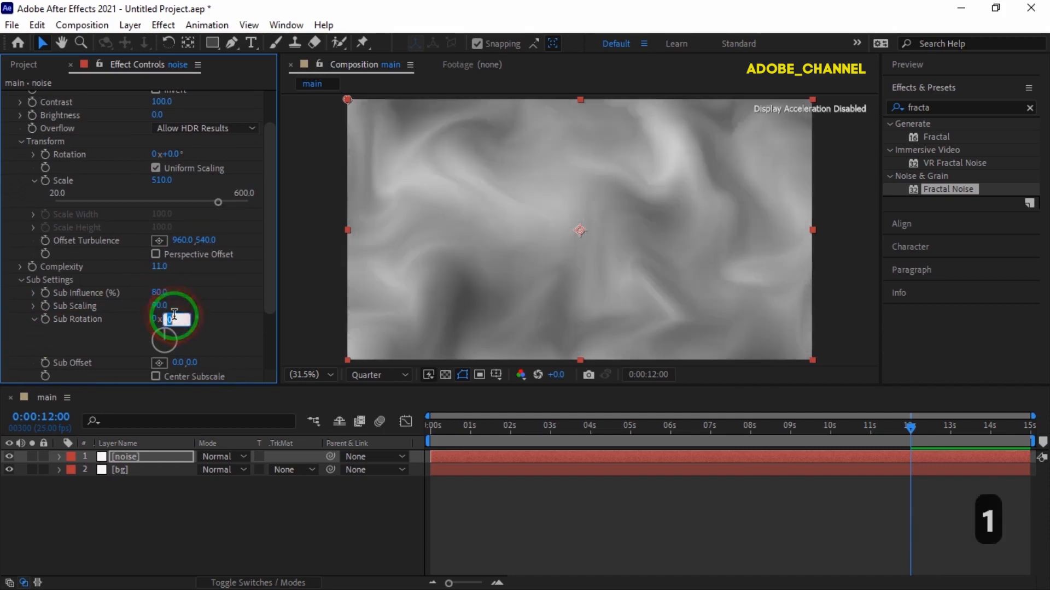
pyautogui.write('70')
pyautogui.press('Return')
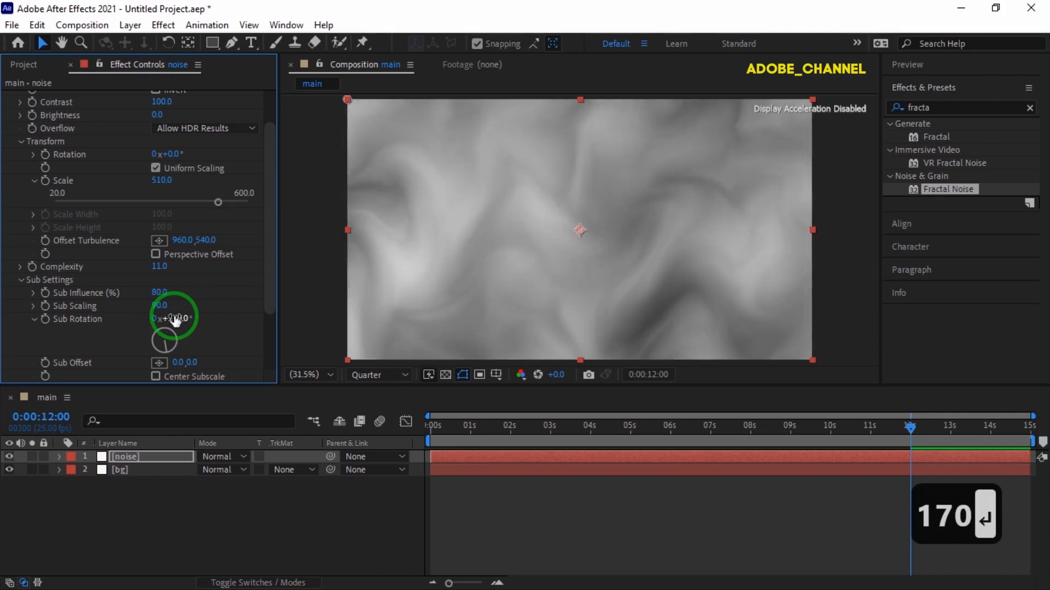
# Keyframe the noise Evolution at 0 seconds and set it to 1 full revolution at 0:00:14:24
pyautogui.click(431, 427)
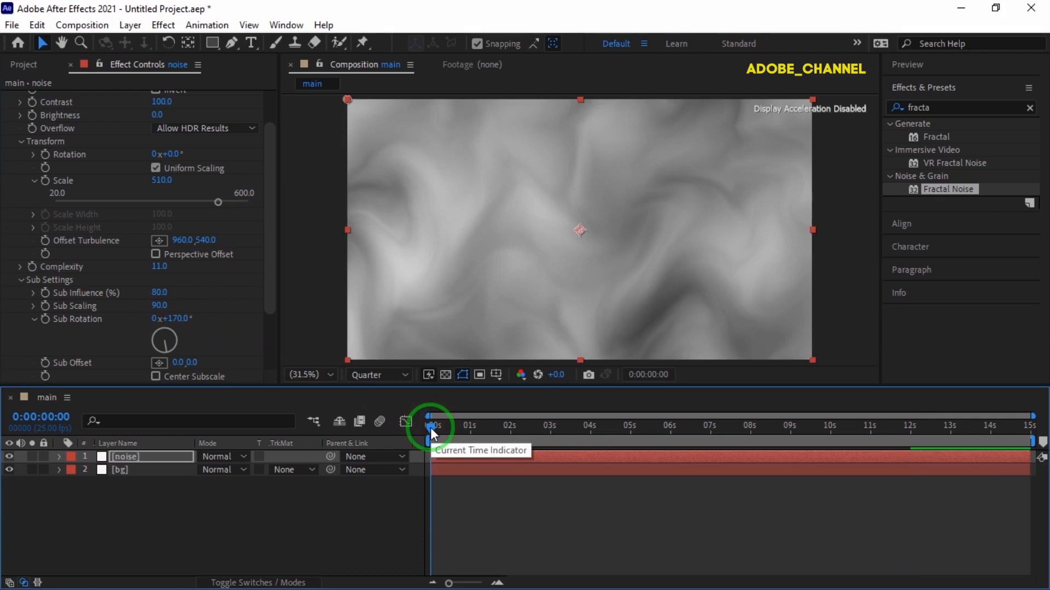
pyautogui.scroll(-3, 120, 347)
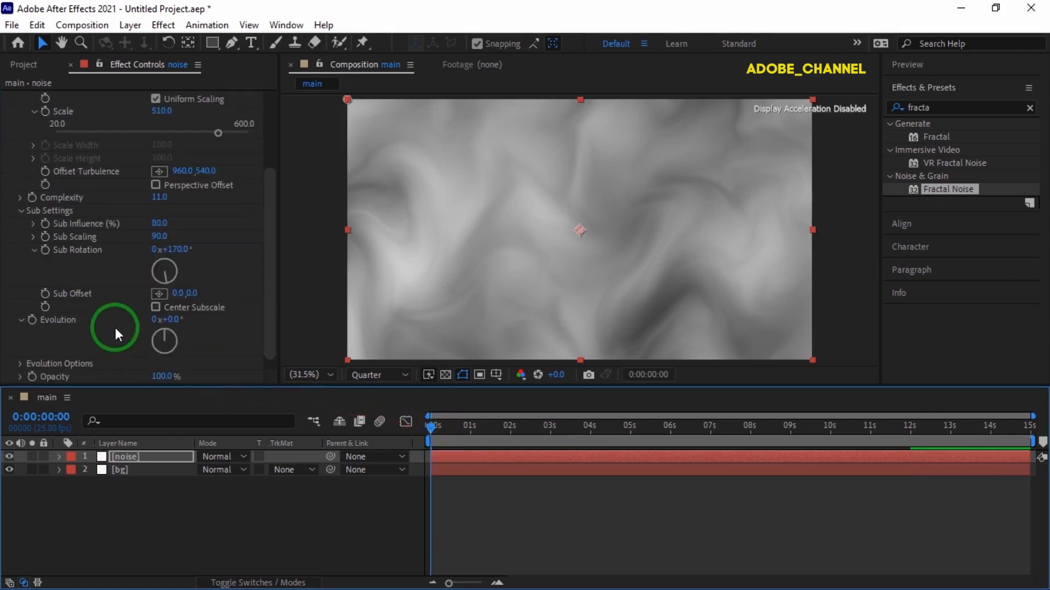
pyautogui.click(31, 321)
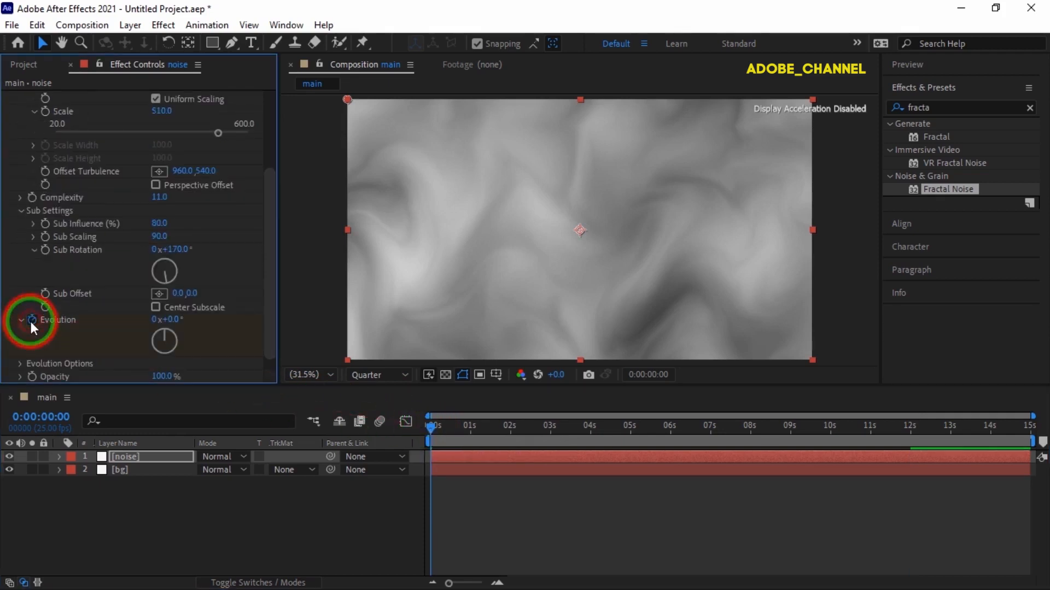
pyautogui.moveTo(430, 427); pyautogui.dragTo(1030, 438)
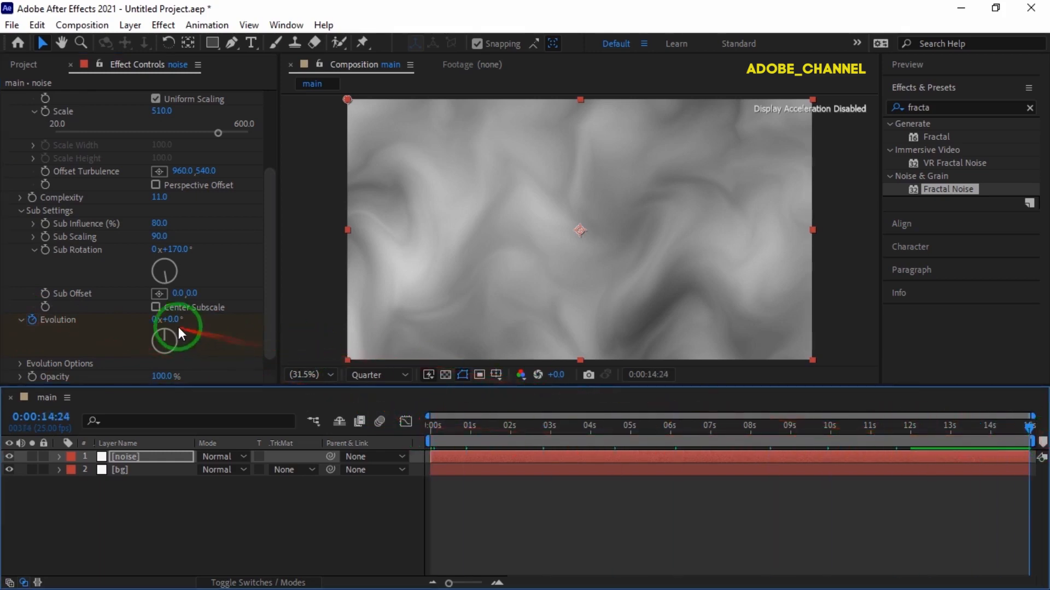
pyautogui.click(157, 321)
pyautogui.write('1')
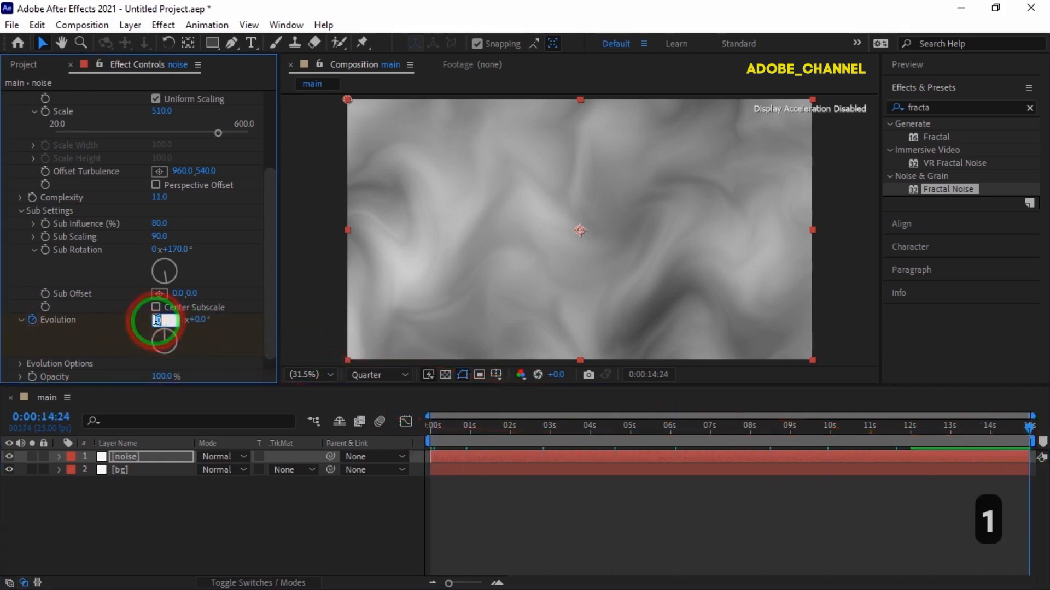
pyautogui.press('Return')
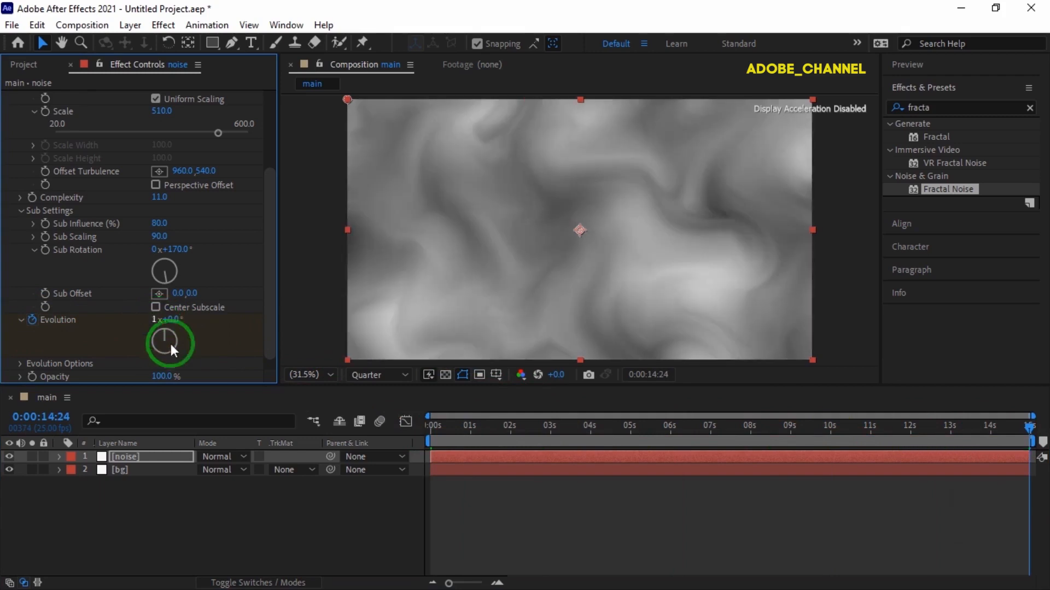
# Change the noise layer's blending mode to Classic Color Dodge
pyautogui.click(241, 458)
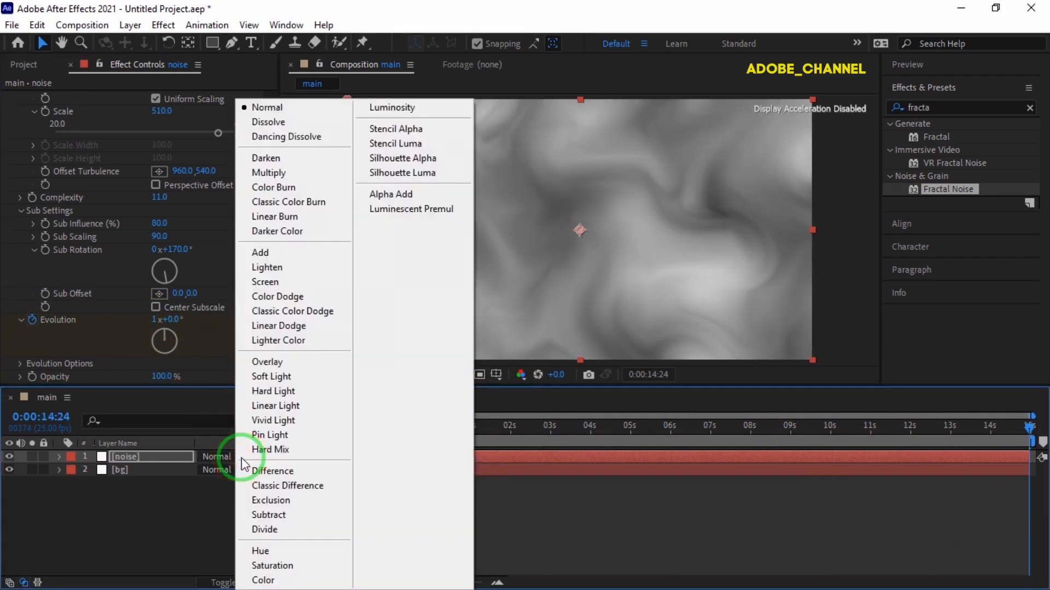
pyautogui.click(290, 310)
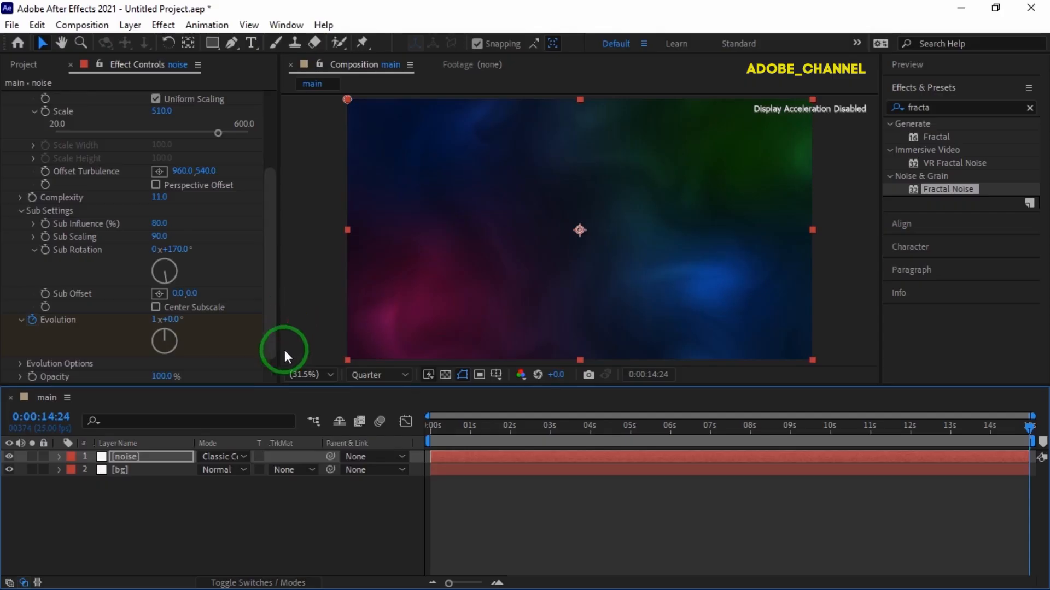
# Create a 1920 x 1080 px solid layer named "particle" in the main composition
pyautogui.rightClick(222, 517)
pyautogui.moveTo(290, 330)
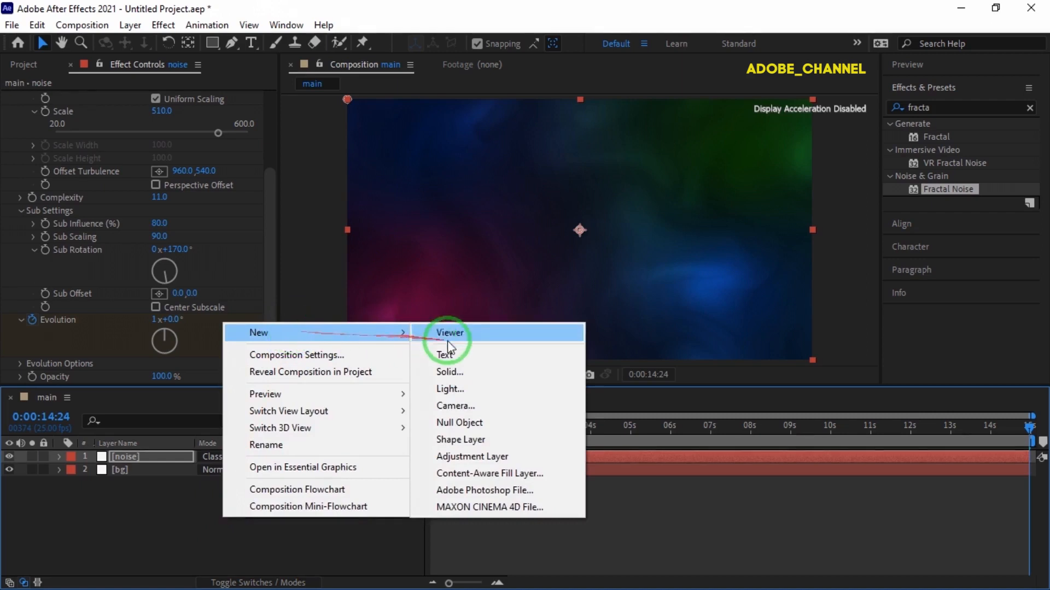
pyautogui.click(450, 373)
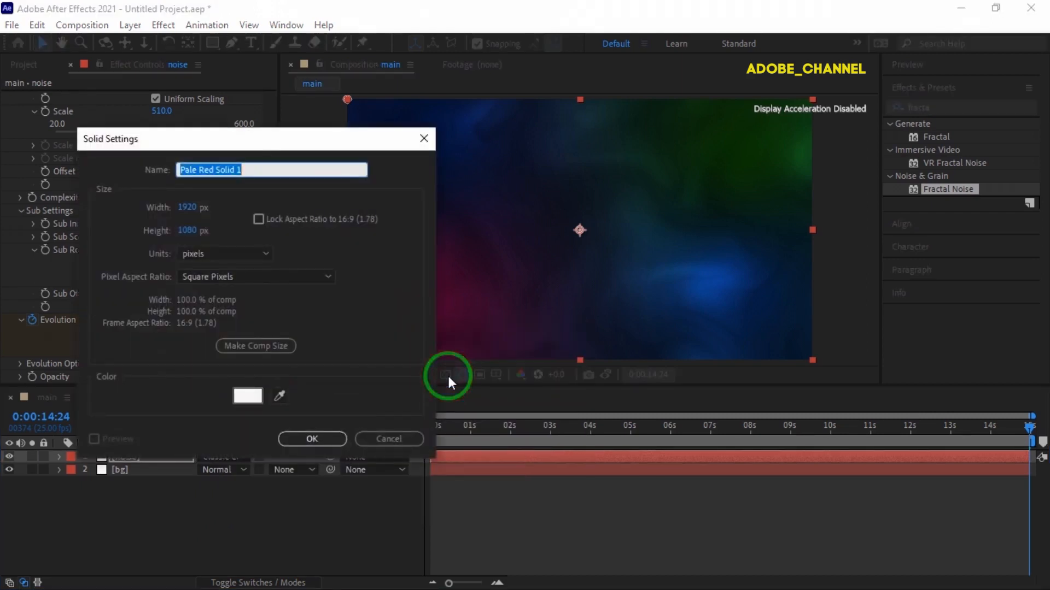
pyautogui.write('particl')
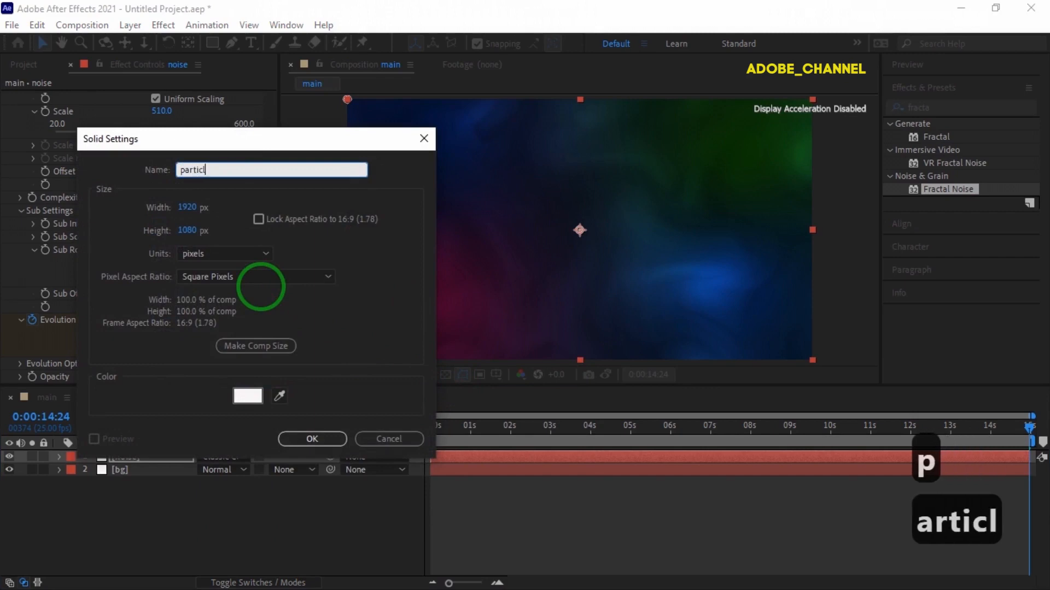
pyautogui.write('e')
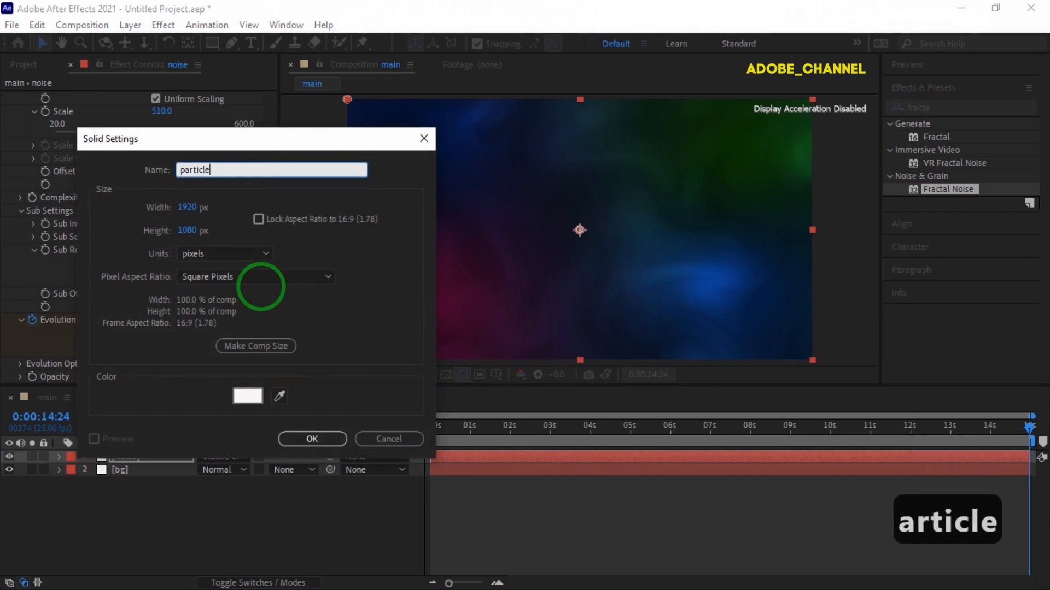
pyautogui.press('Return')
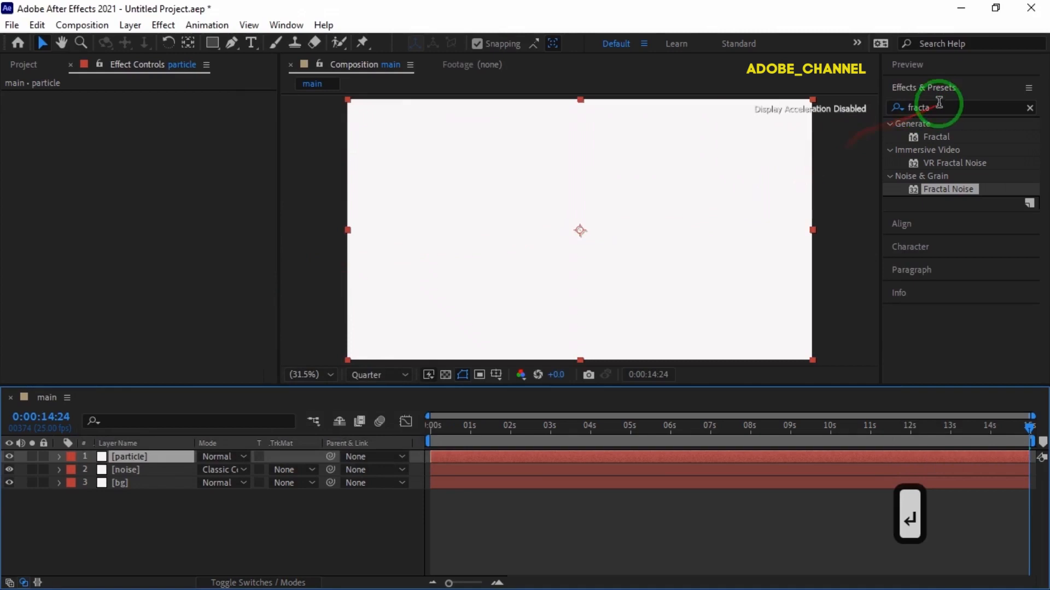
# Find the CC Particle World effect and apply it to the particle layer
pyautogui.moveTo(939, 110); pyautogui.dragTo(906, 109)
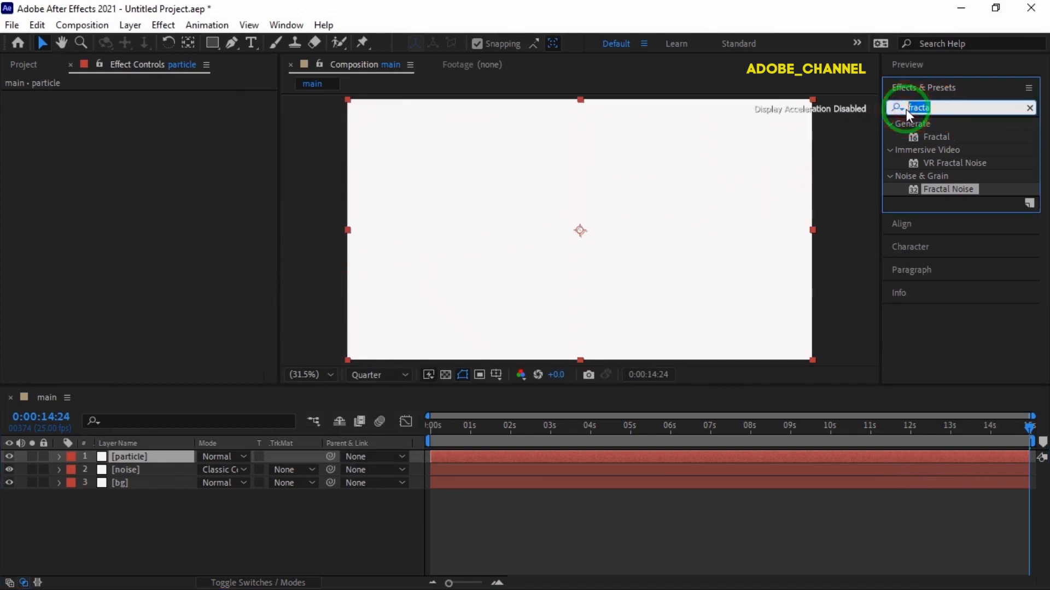
pyautogui.write('cc p')
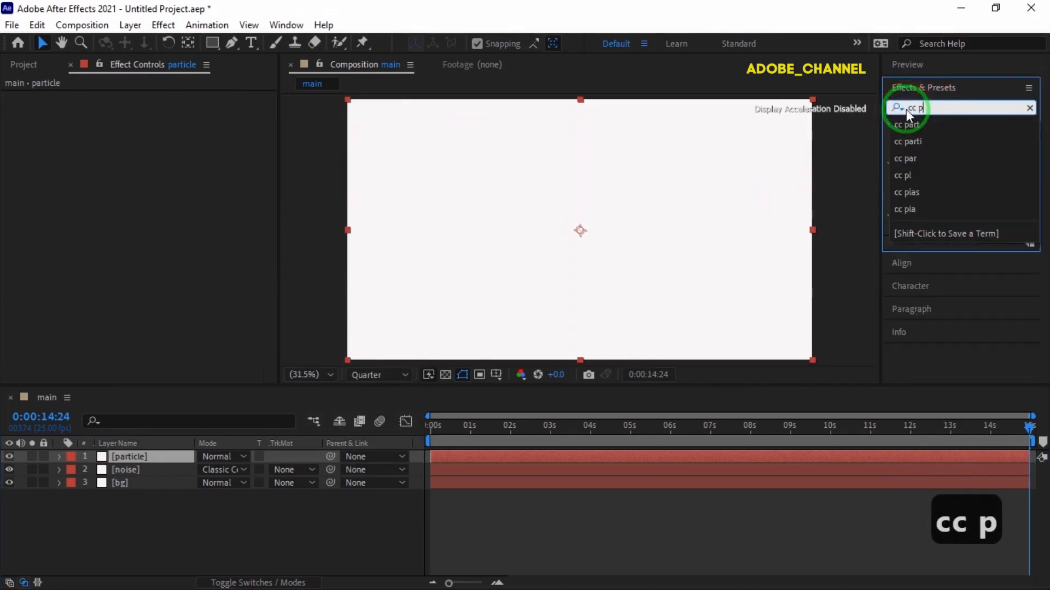
pyautogui.write('arti')
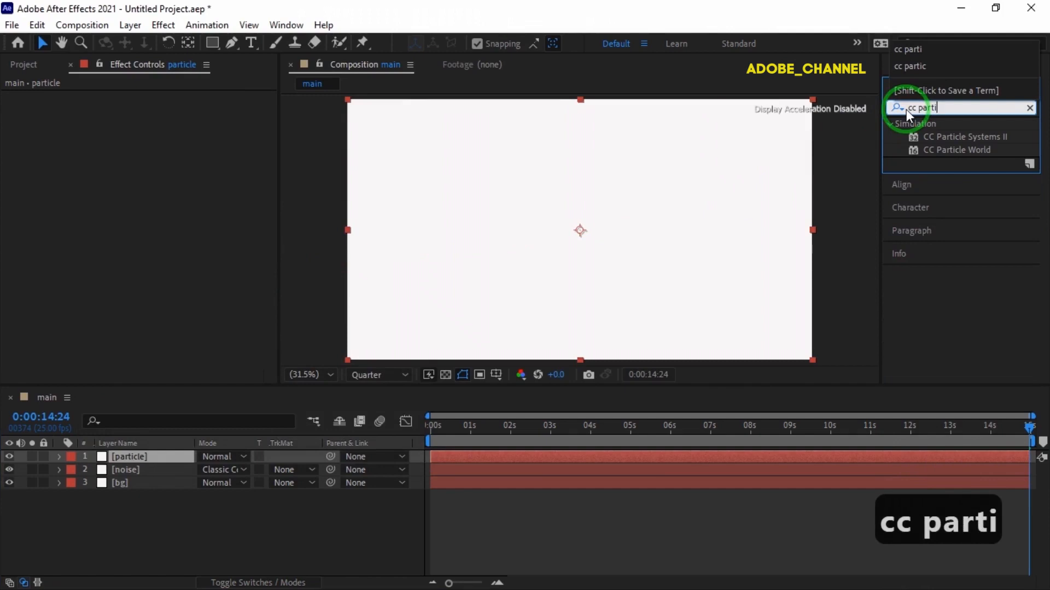
pyautogui.click(953, 149)
pyautogui.doubleClick(953, 149)
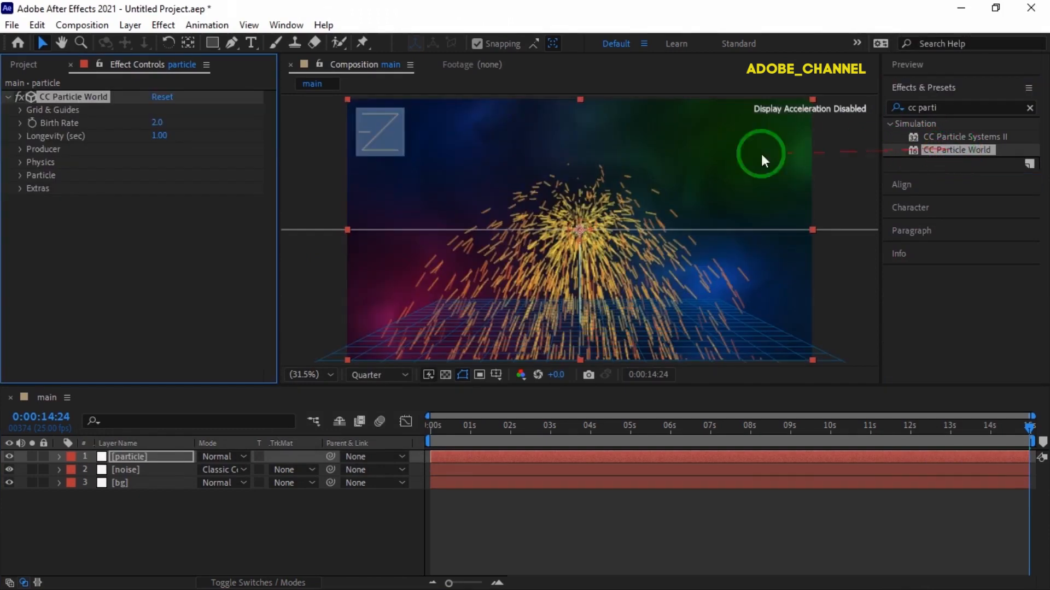
# Set the particle type of CC Particle World to Lens Convex
pyautogui.click(21, 175)
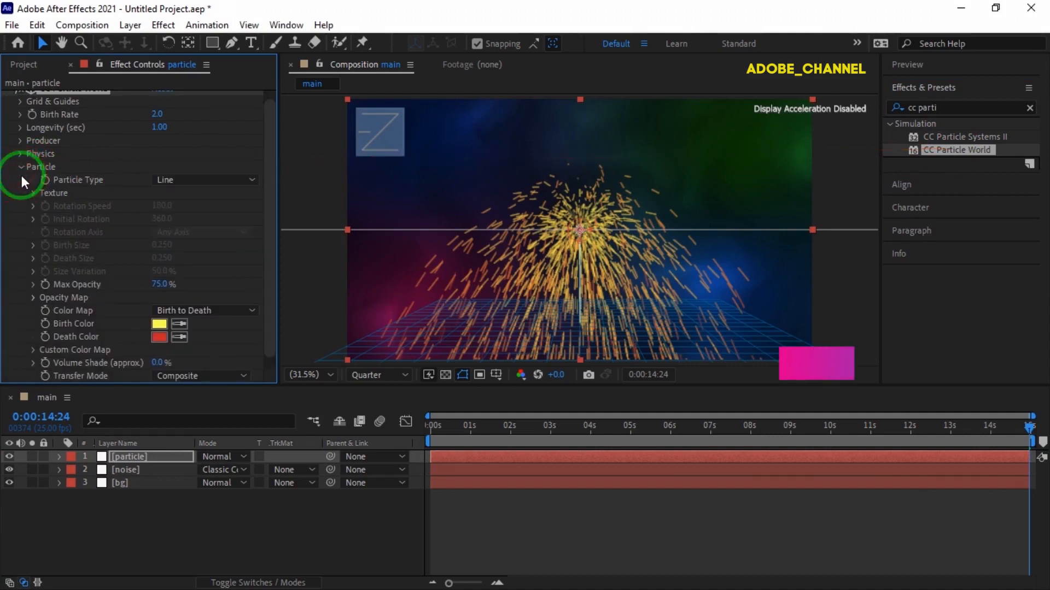
pyautogui.click(237, 179)
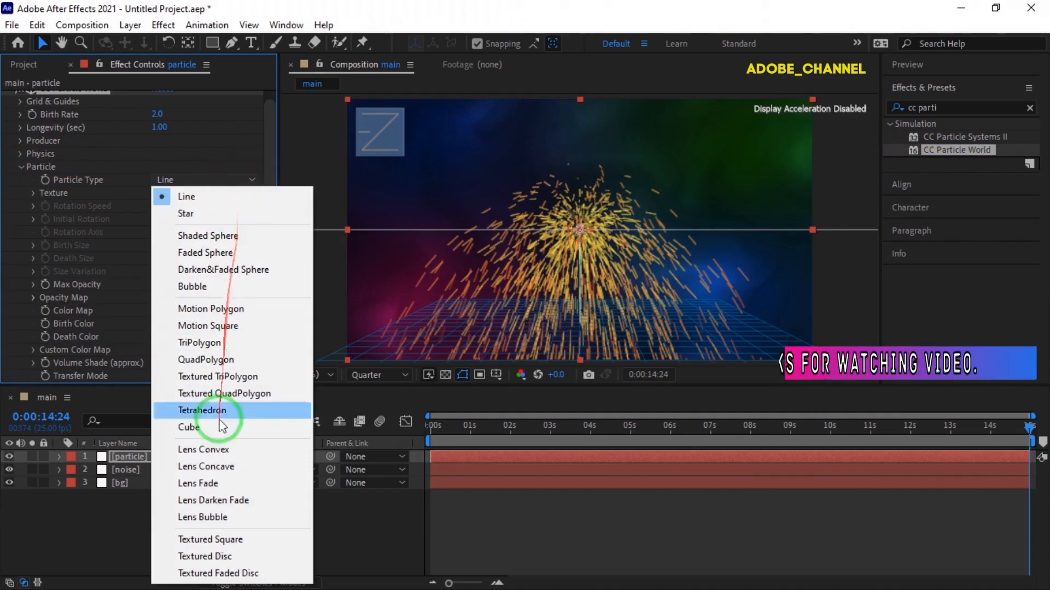
pyautogui.click(205, 449)
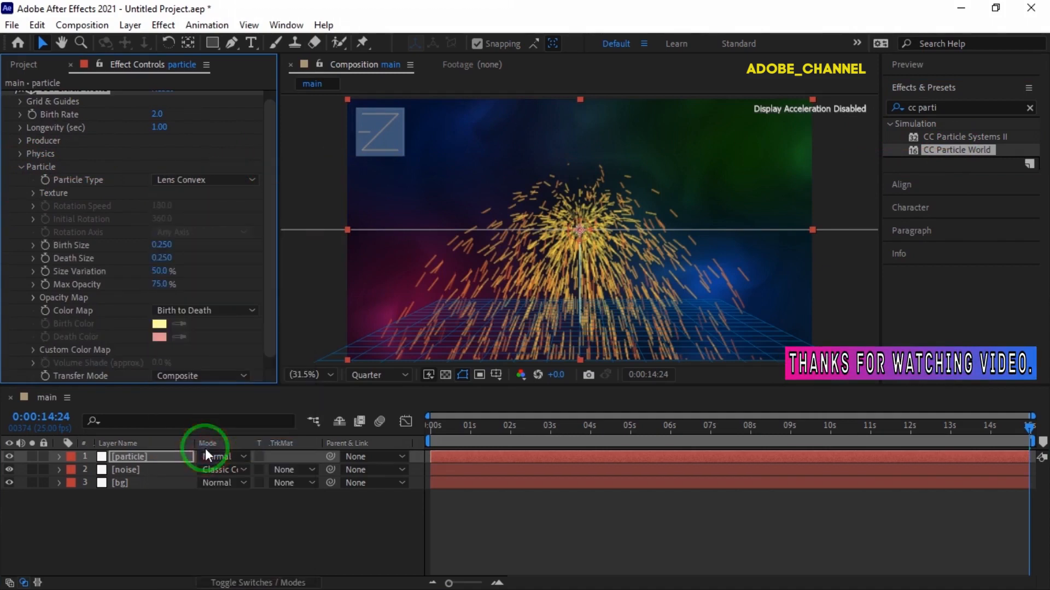
# Set both the birth size and the death size of the particles to 0.03
pyautogui.click(161, 242)
pyautogui.write('.03')
pyautogui.press('Return')
pyautogui.click(161, 258)
pyautogui.write('.03')
pyautogui.press('Return')
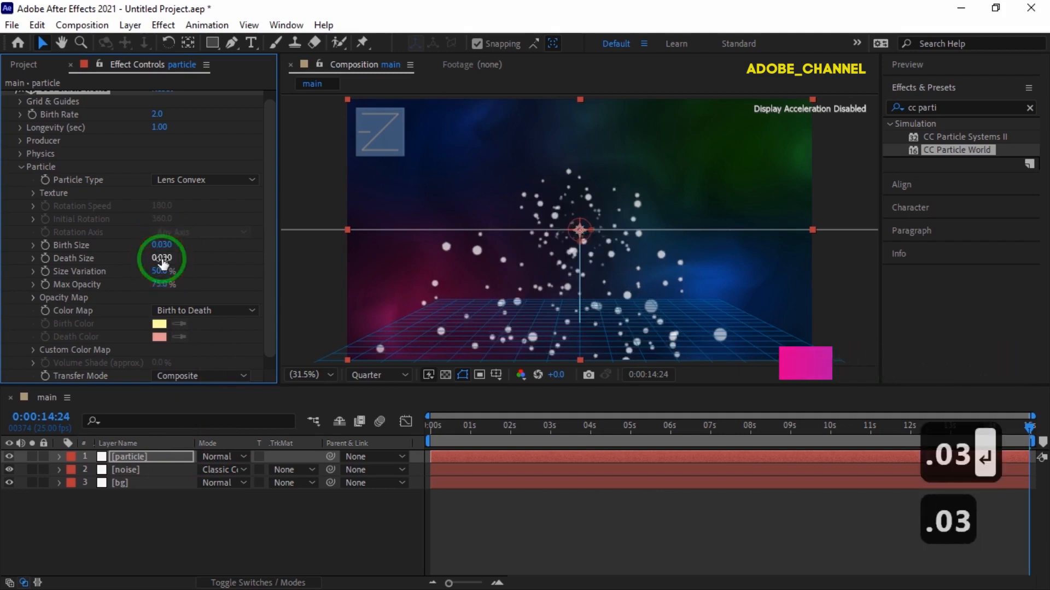
# In the CC Particle World Physics properties, set Resistance to 25 and Gravity to -0.13
pyautogui.click(20, 155)
pyautogui.click(157, 219)
pyautogui.write('25')
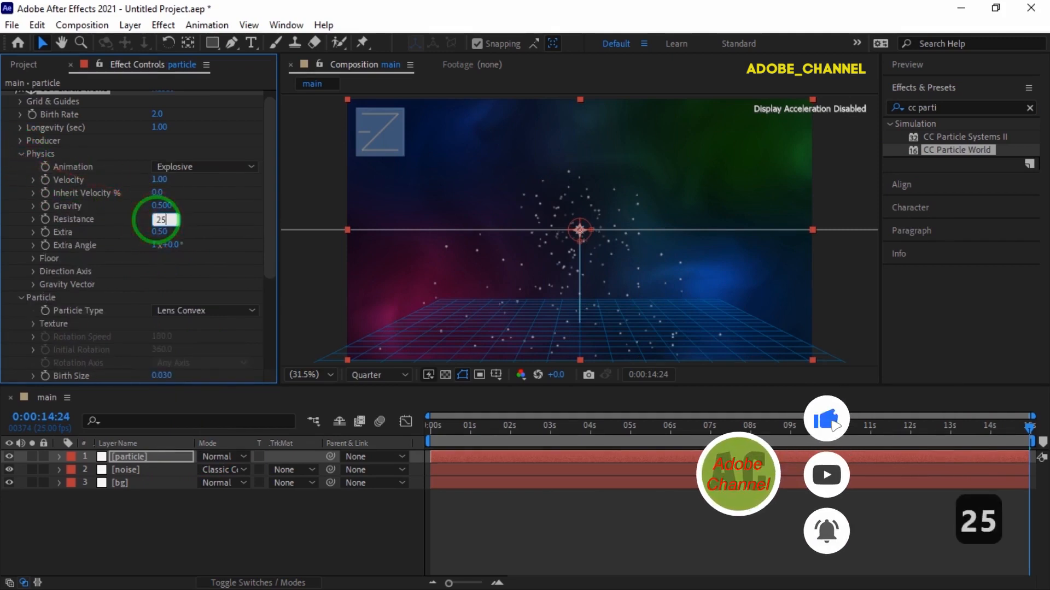
pyautogui.press('Return')
pyautogui.click(159, 206)
pyautogui.write('-.13')
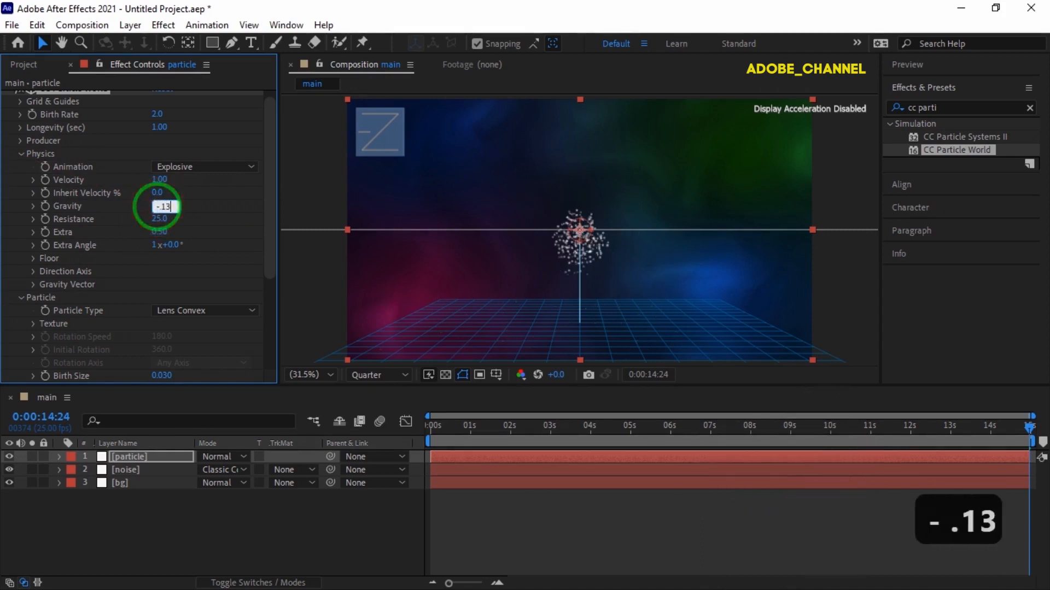
pyautogui.press('Return')
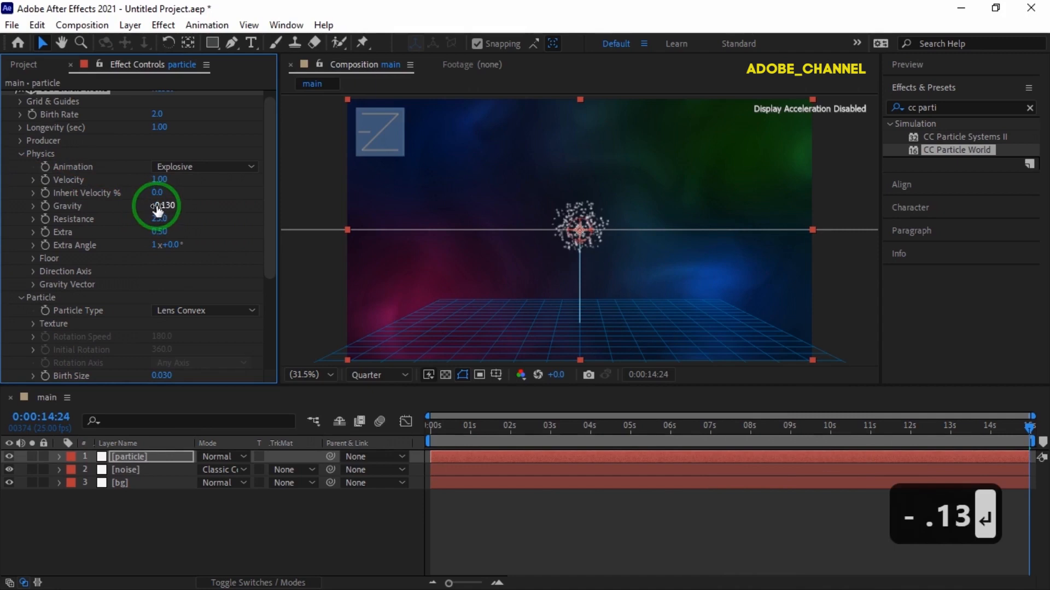
# In the CC Particle World Producer properties, set Radius X to 0.855, Radius Y to 0.715 and Radius Z to 1.995
pyautogui.click(19, 141)
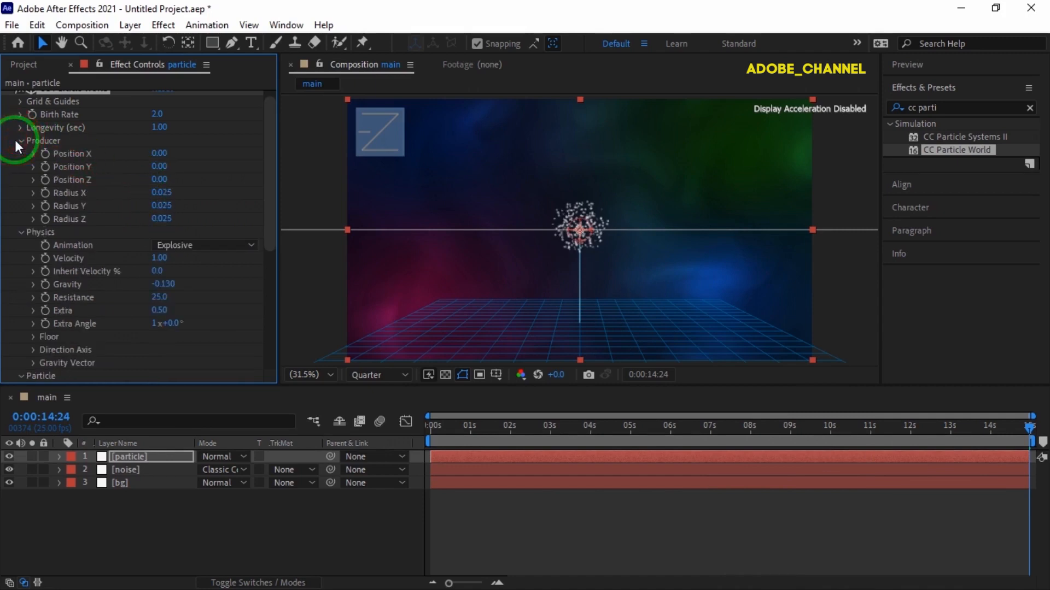
pyautogui.click(160, 192)
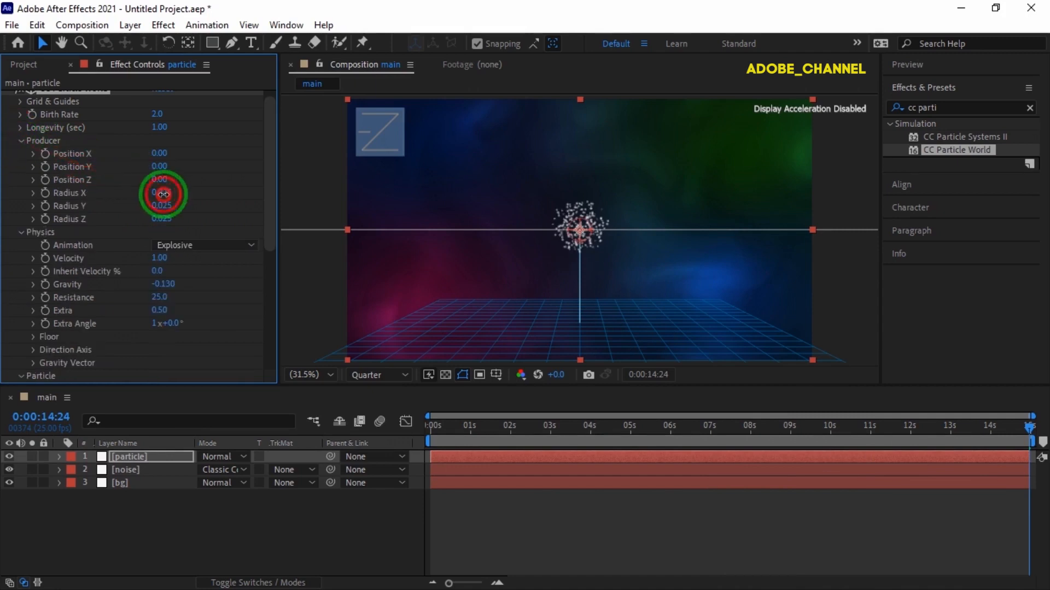
pyautogui.write('.855')
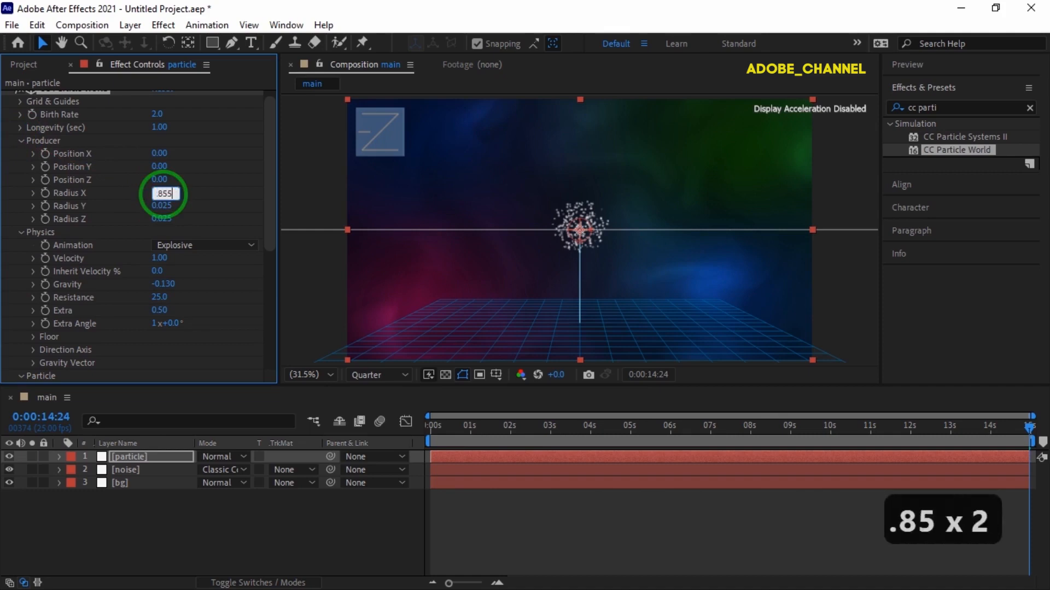
pyautogui.press('Return')
pyautogui.click(160, 206)
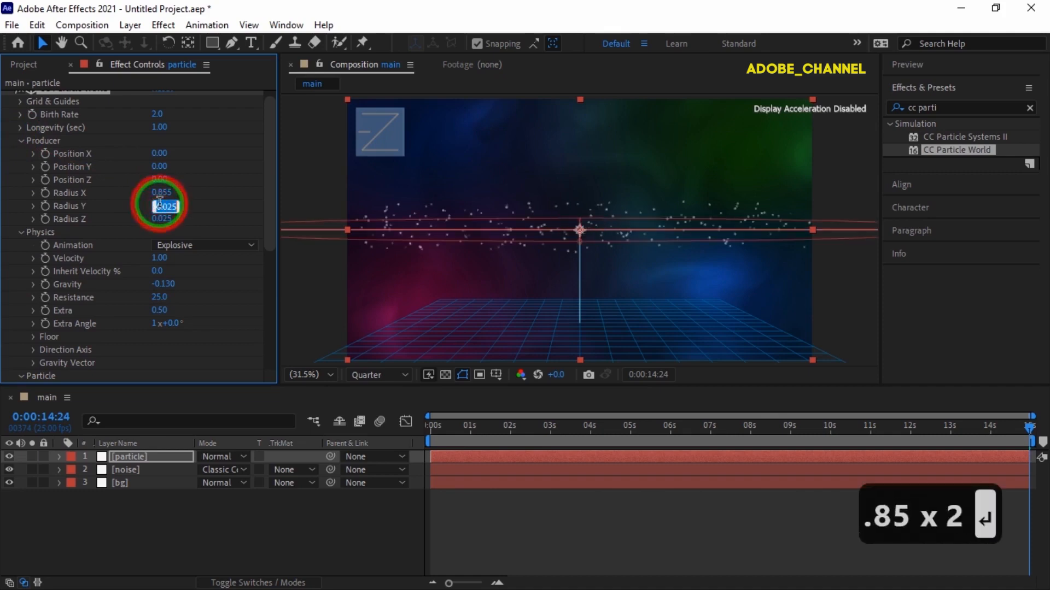
pyautogui.write('.715')
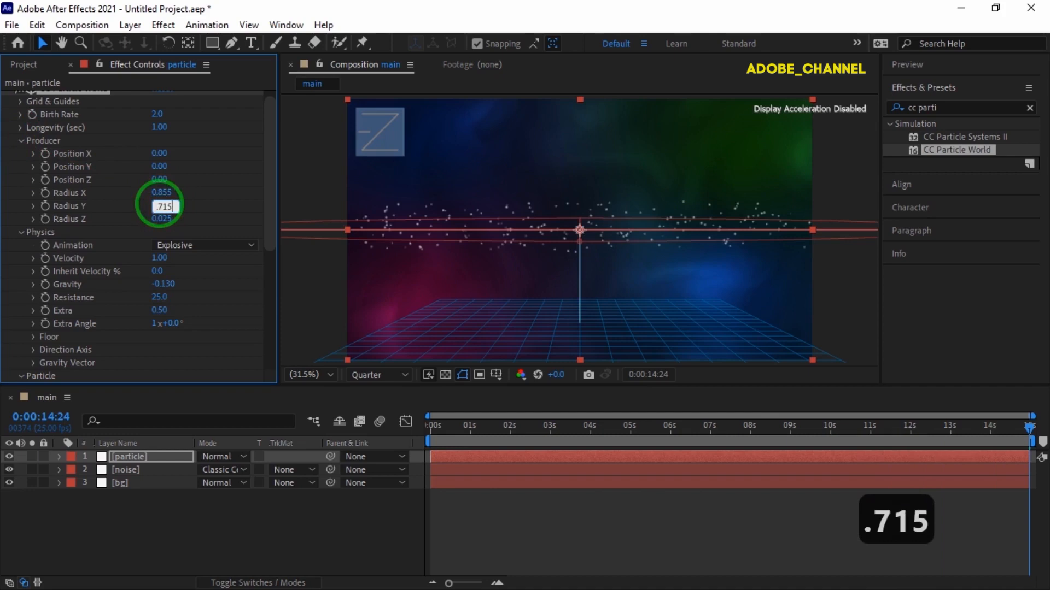
pyautogui.press('Return')
pyautogui.click(161, 219)
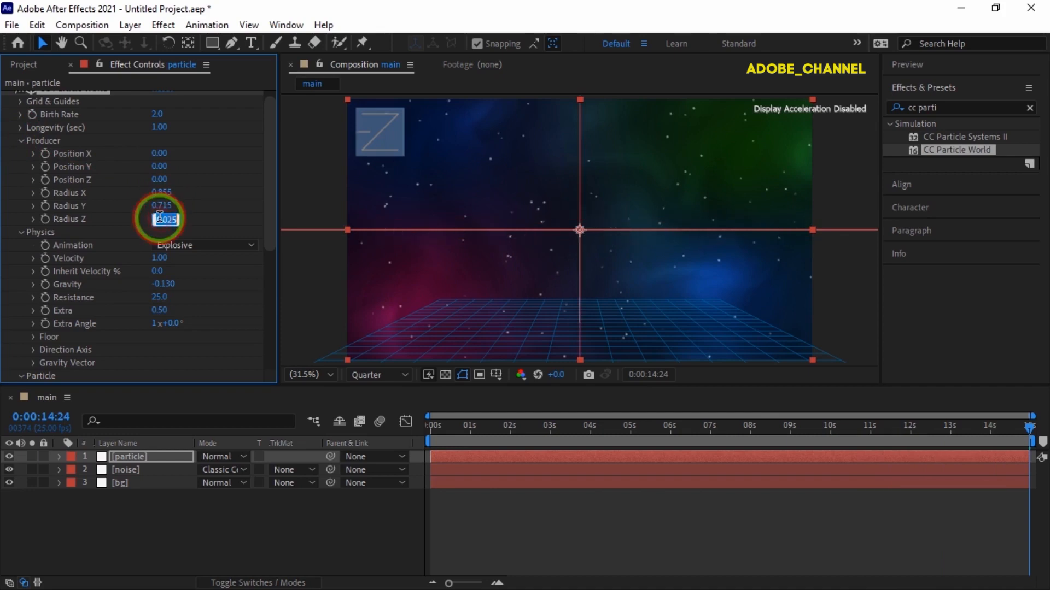
pyautogui.write('1.005')
pyautogui.press('Return')
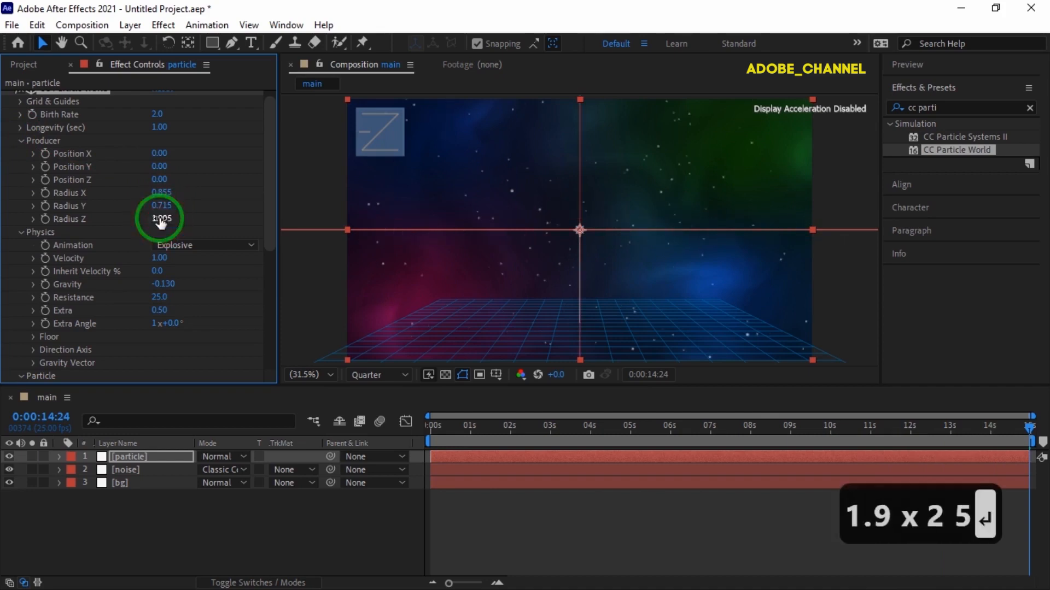
# Set the particle layer's blending mode to Classic Color Dodge and the particles' Max Opacity to 100%
pyautogui.click(239, 455)
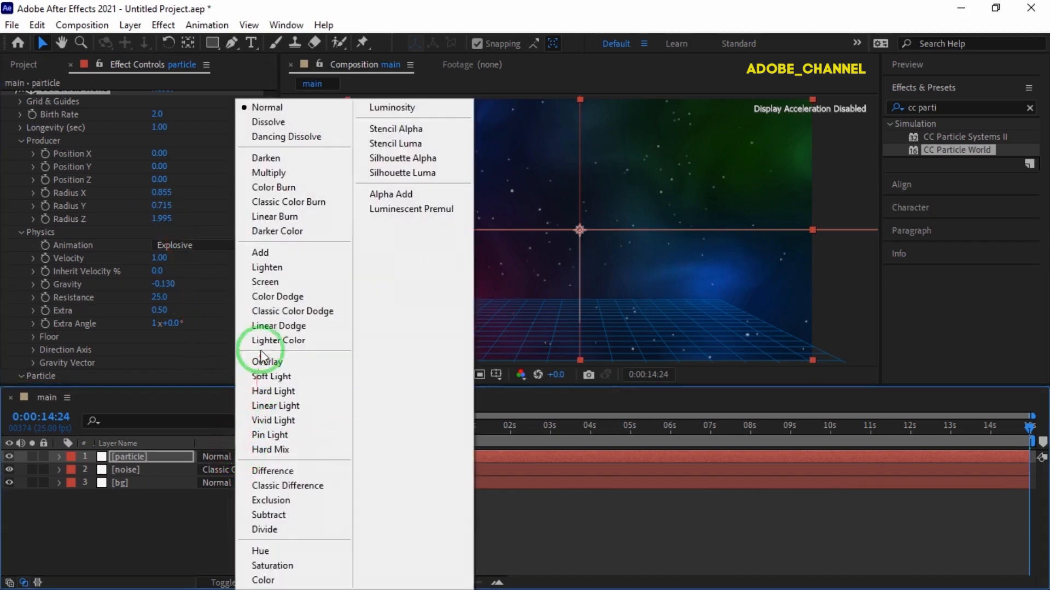
pyautogui.click(271, 312)
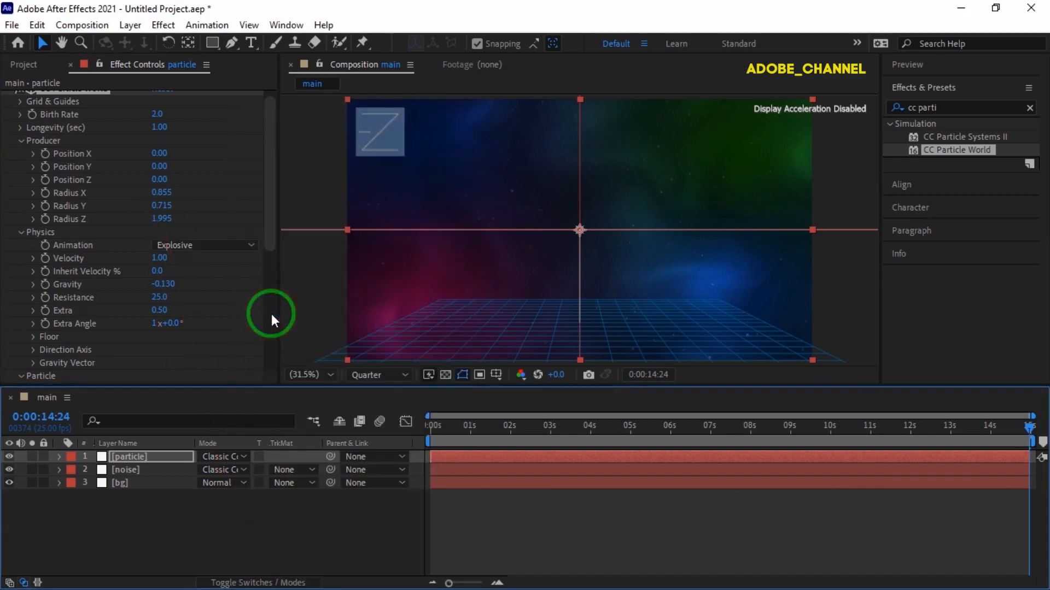
pyautogui.scroll(1, 147, 276)
pyautogui.scroll(-5, 146, 273)
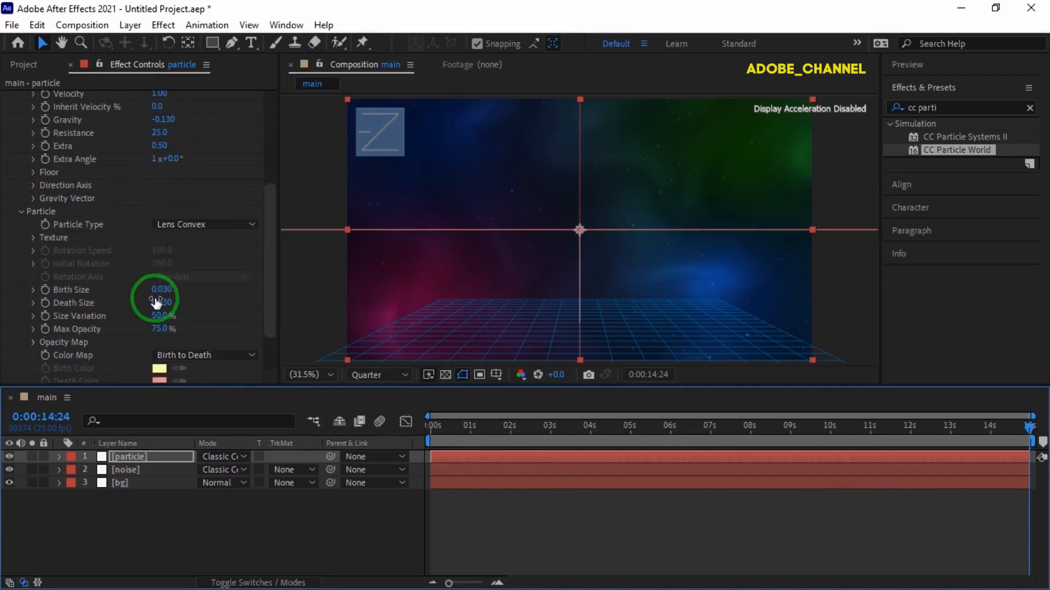
pyautogui.click(163, 330)
pyautogui.write('100')
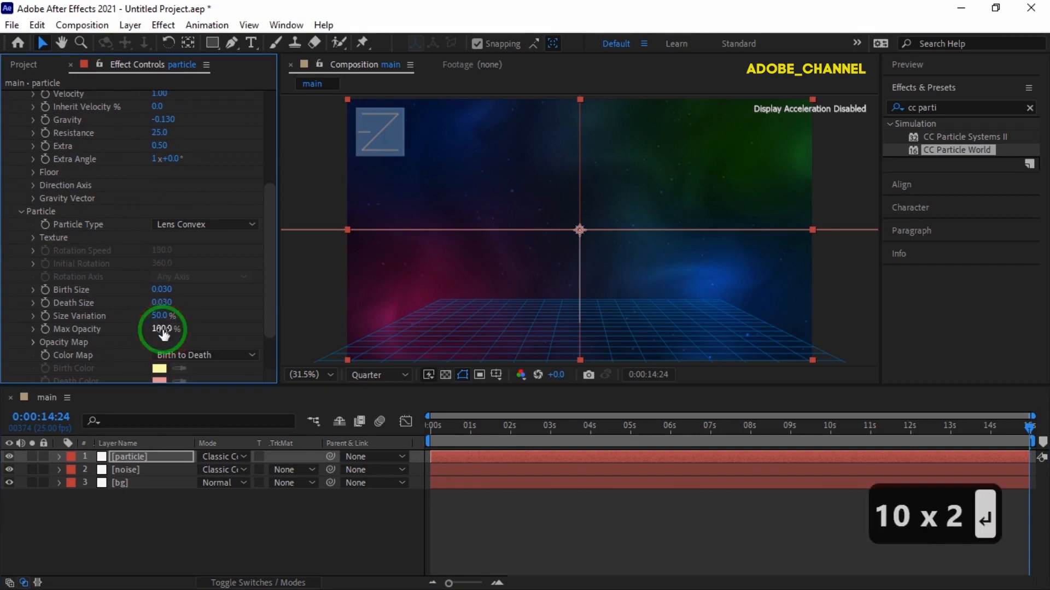
# Find the Stylize Glow effect, apply it to the particle layer and set its Glow Threshold to 50%
pyautogui.moveTo(958, 108); pyautogui.dragTo(897, 107)
pyautogui.write('glo')
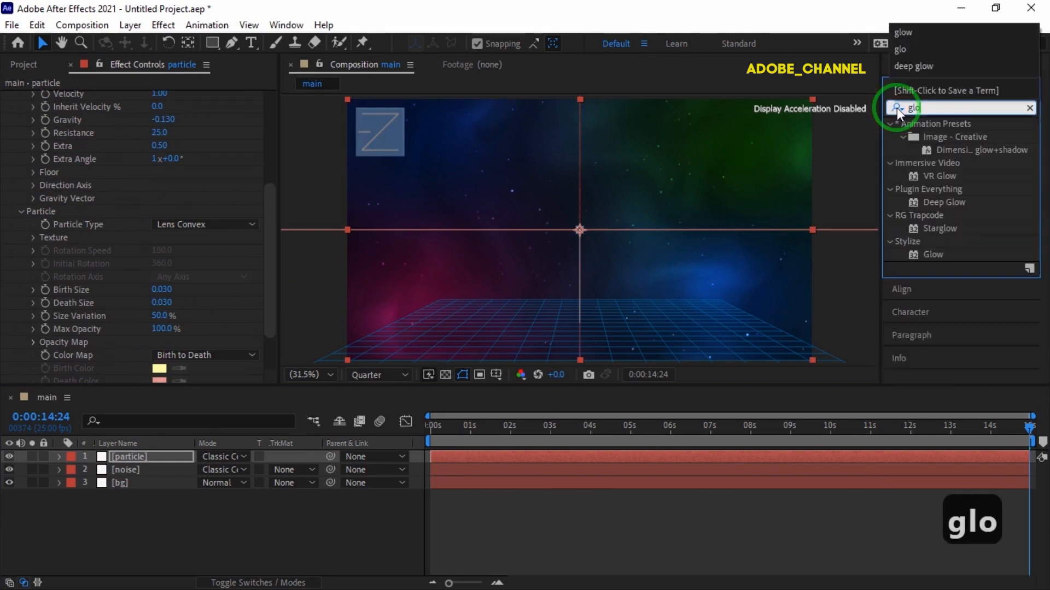
pyautogui.click(931, 254)
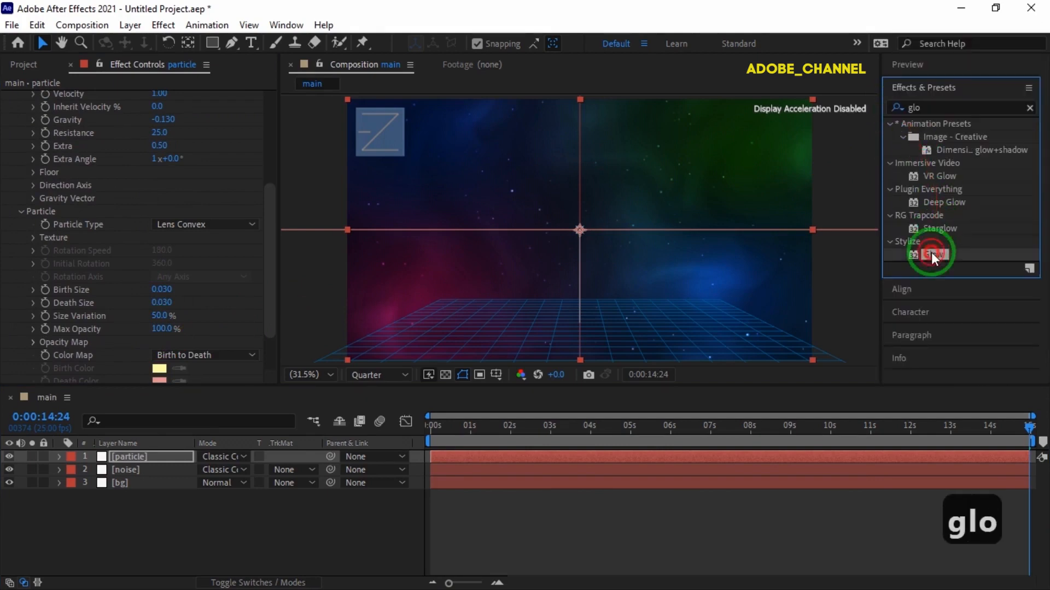
pyautogui.doubleClick(930, 251)
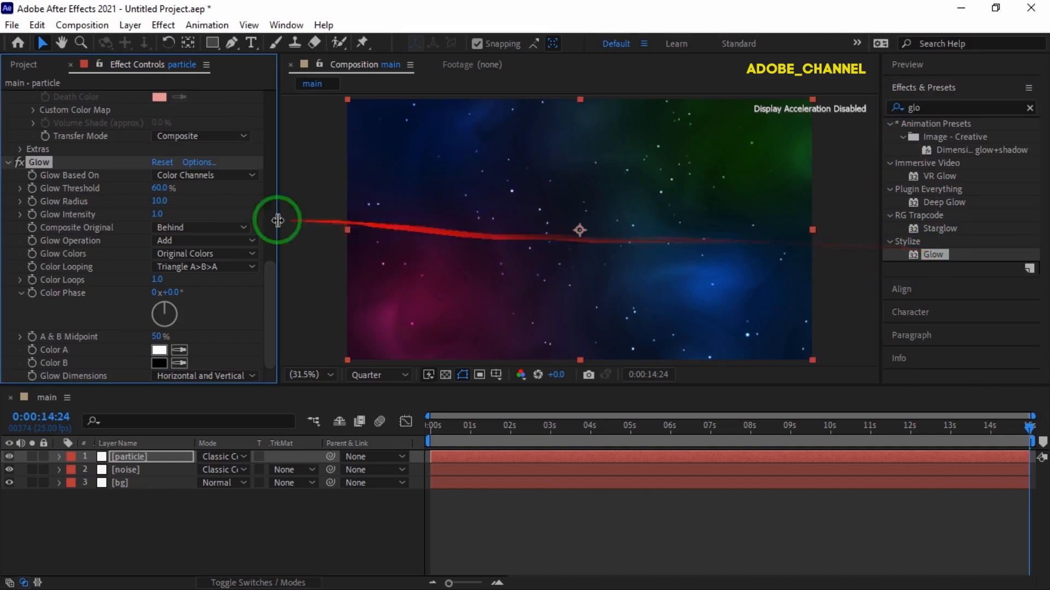
pyautogui.click(158, 188)
pyautogui.write('50')
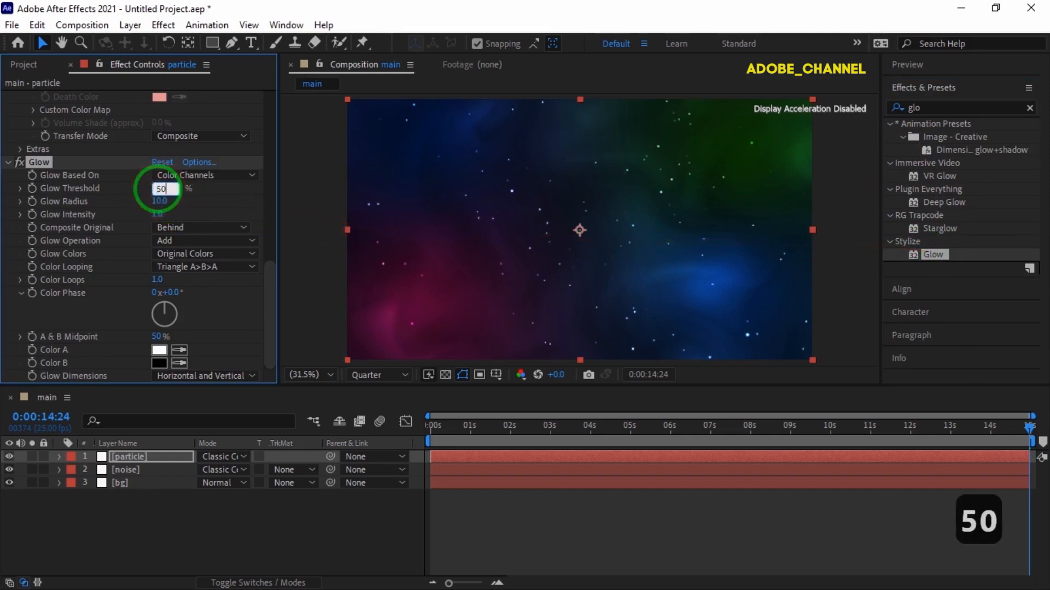
pyautogui.press('Return')
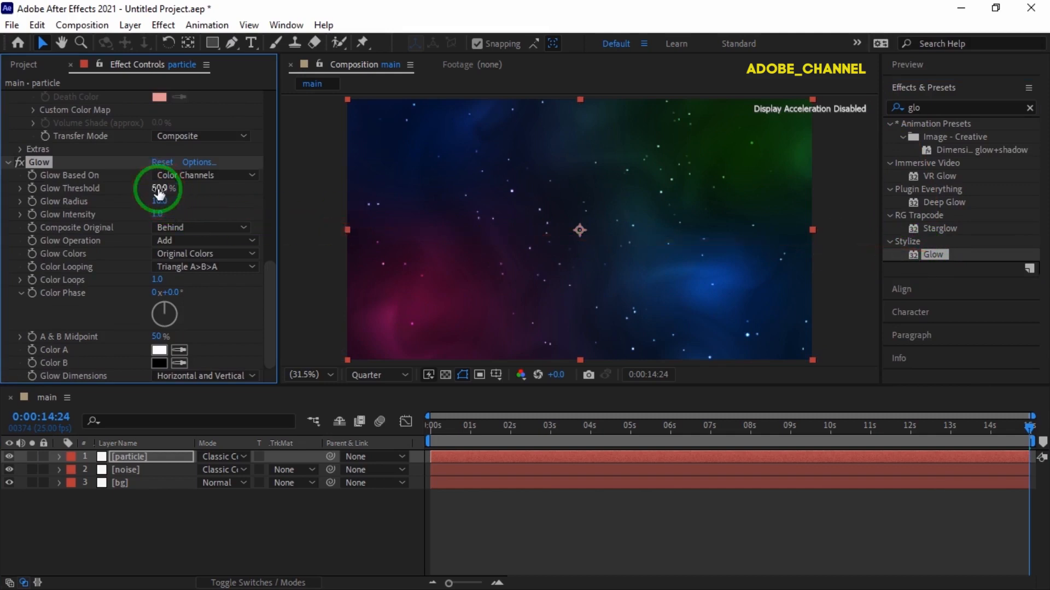
# Set the Producer Position Z of the particle layer's CC Particle World effect to 0.71
pyautogui.scroll(15, 158, 193)
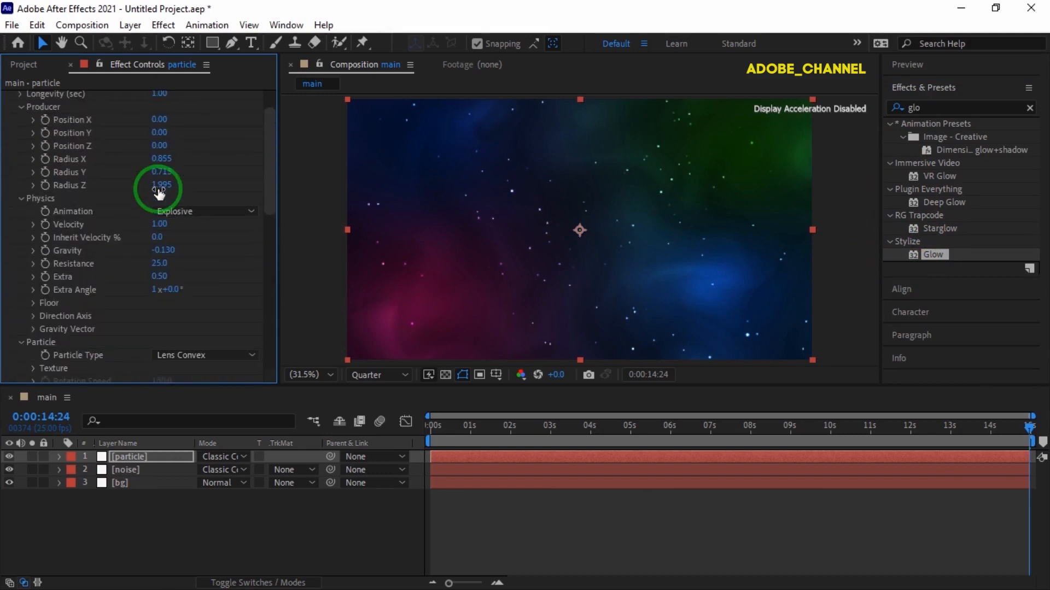
pyautogui.click(160, 145)
pyautogui.write('.71')
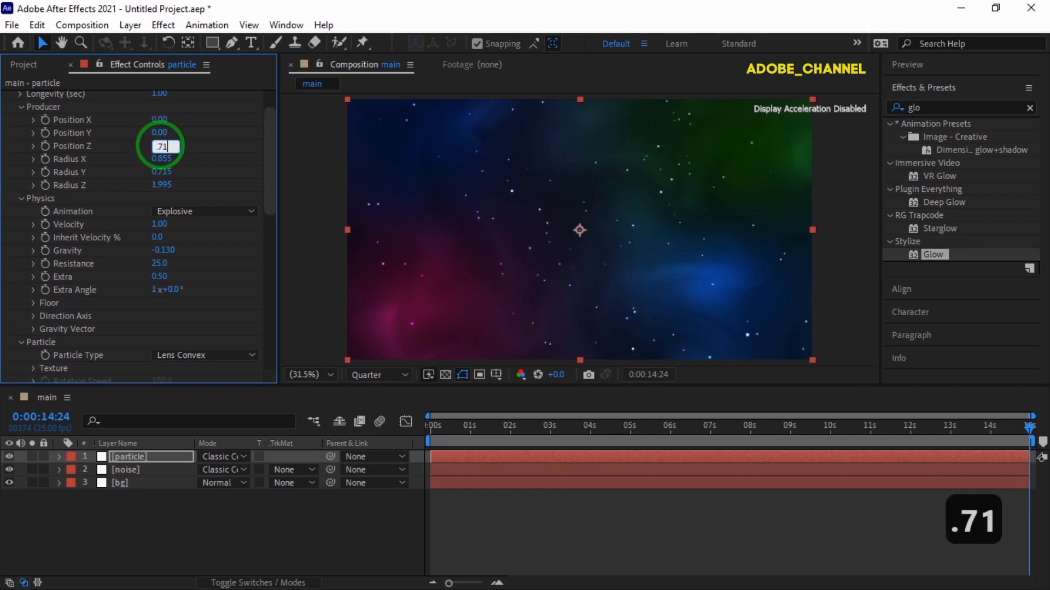
pyautogui.press('Return')
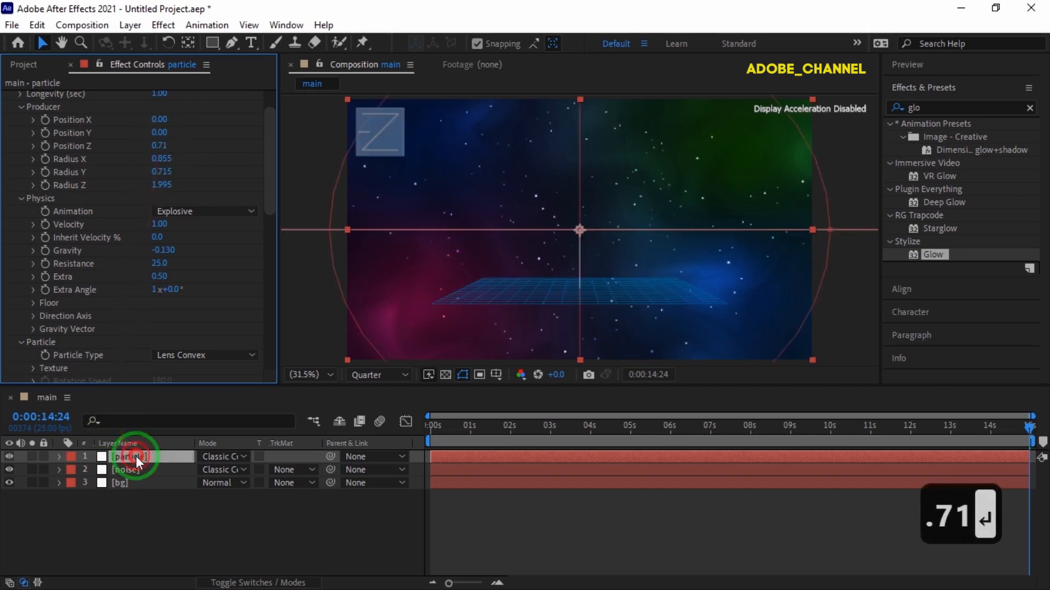
# Duplicate the particle layer and rename the upper copy "blur"
pyautogui.hotkey('ctrl', 'd')
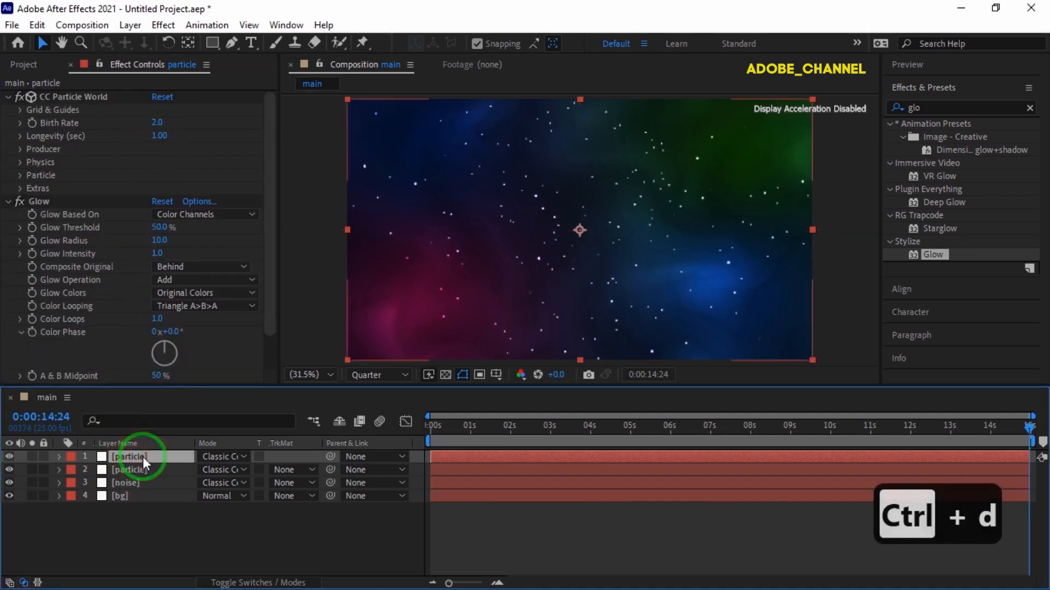
pyautogui.rightClick(143, 457)
pyautogui.click(173, 428)
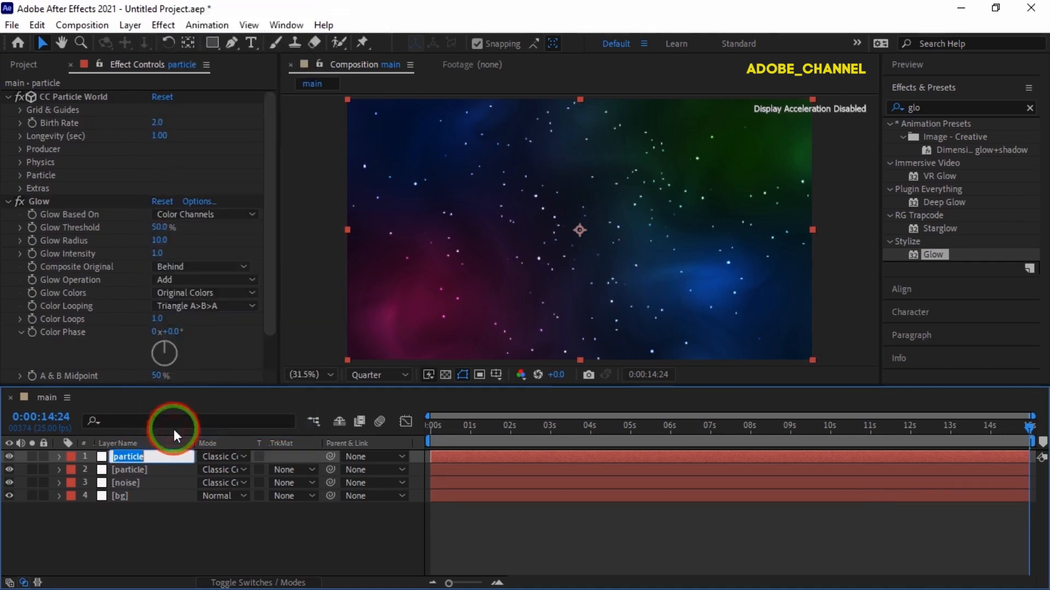
pyautogui.write('blur')
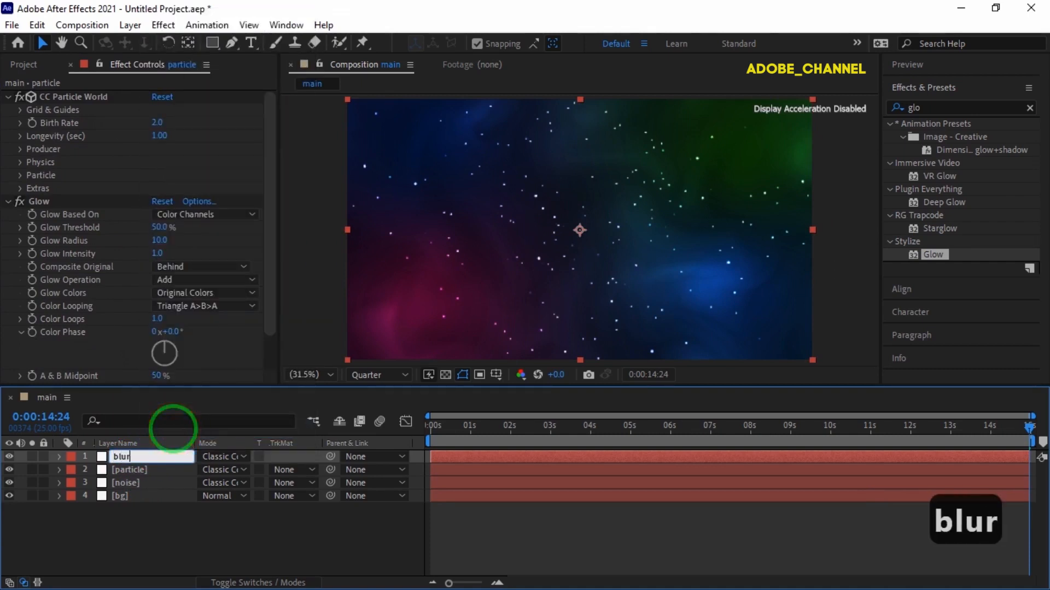
pyautogui.press('Return')
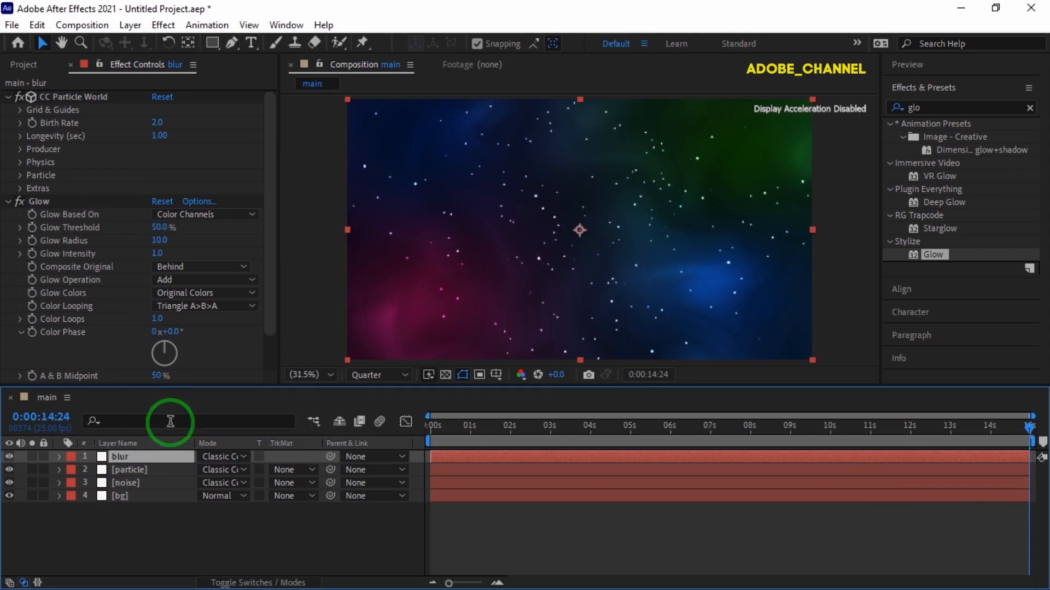
# On the blur layer, delete the Glow effect and set the particles' birth size and death size to 0.34
pyautogui.click(38, 201)
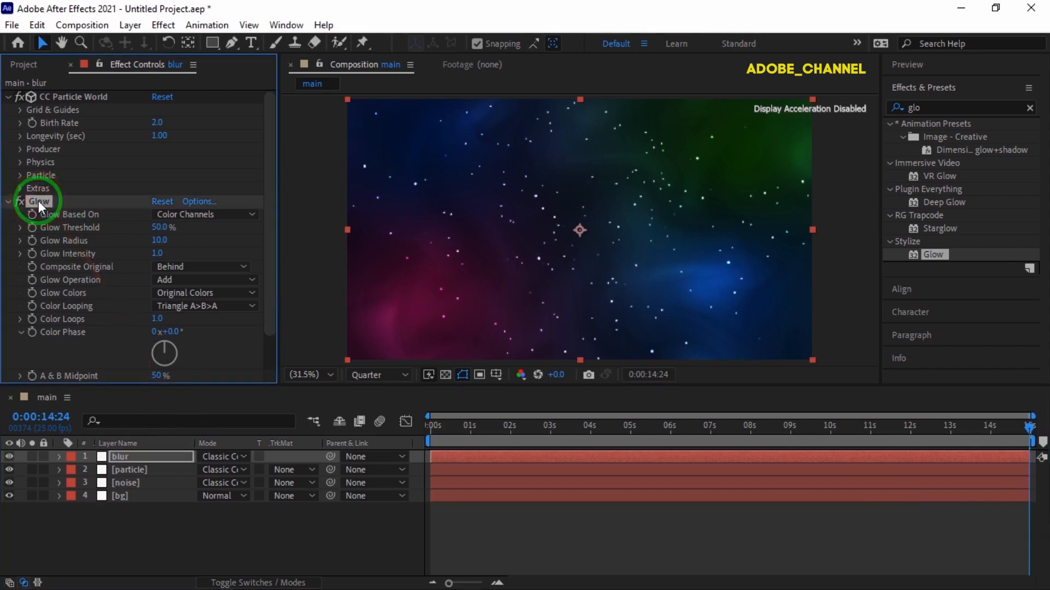
pyautogui.press('Delete')
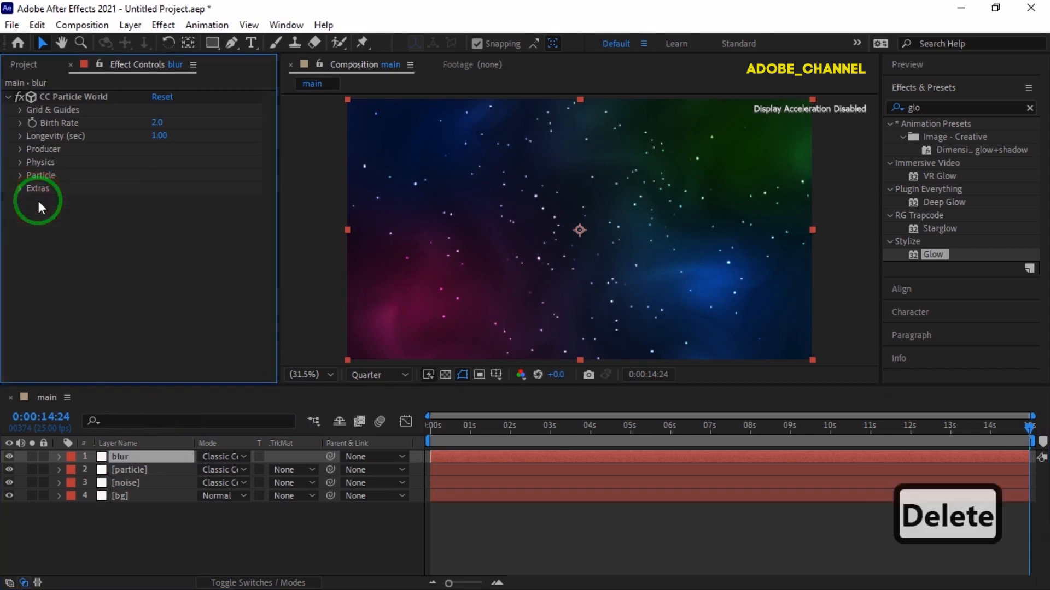
pyautogui.click(21, 175)
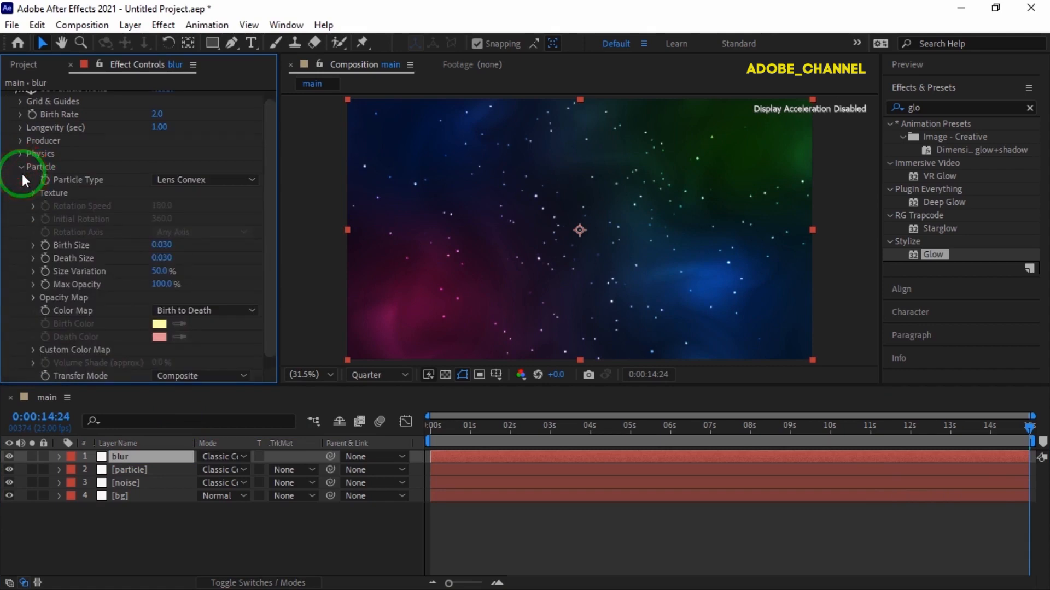
pyautogui.click(161, 245)
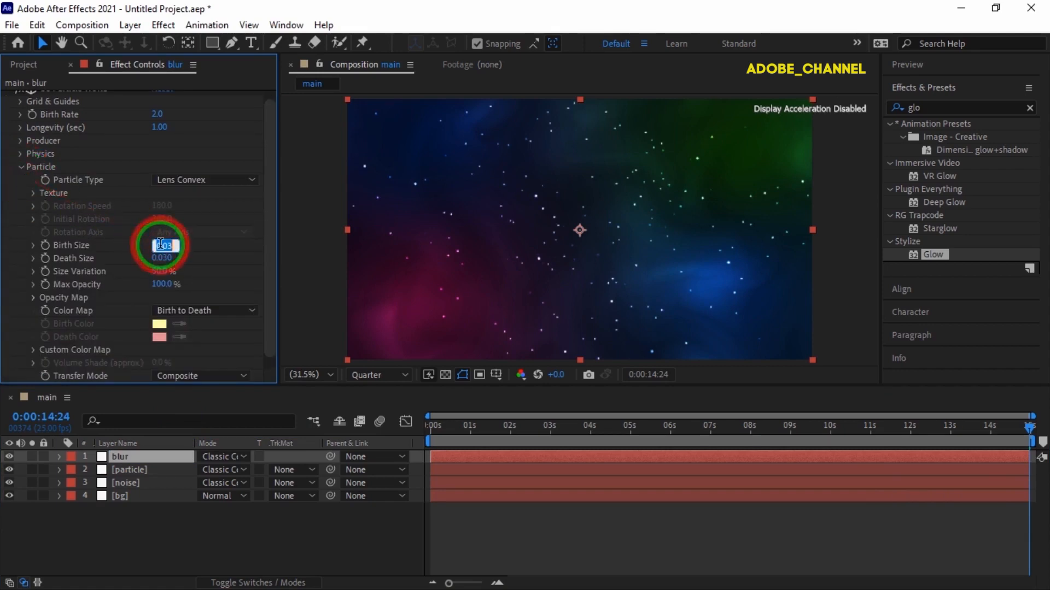
pyautogui.write('.34')
pyautogui.press('Return')
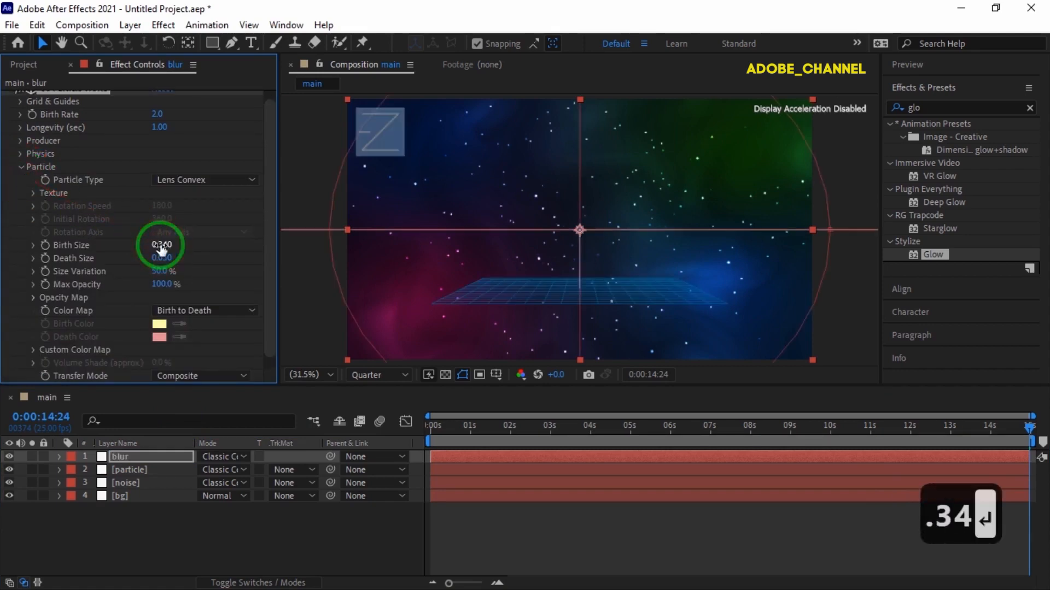
pyautogui.click(161, 258)
pyautogui.write('.34')
pyautogui.press('Return')
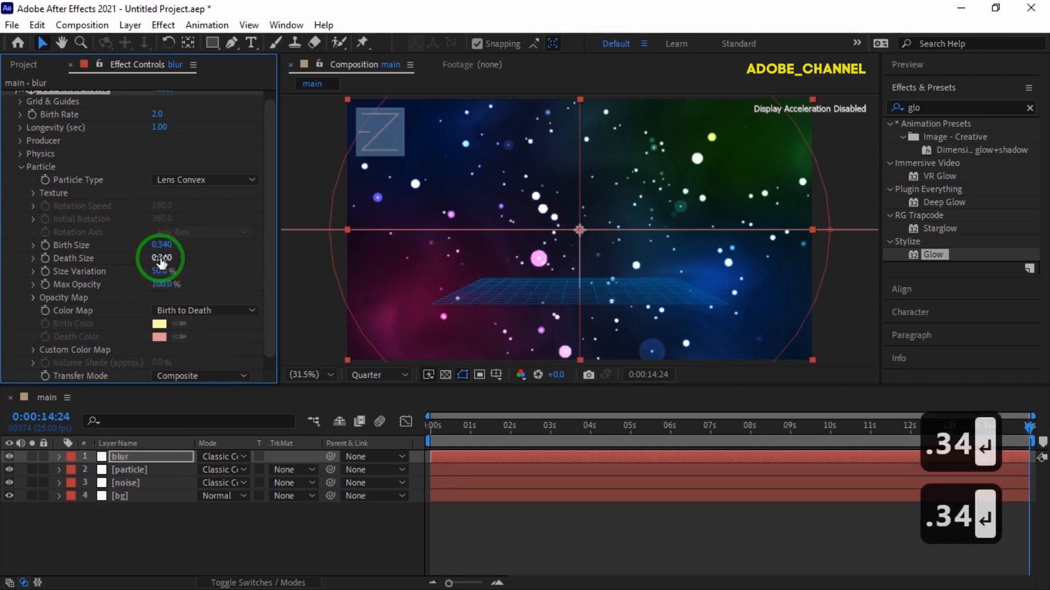
pyautogui.click(582, 181)
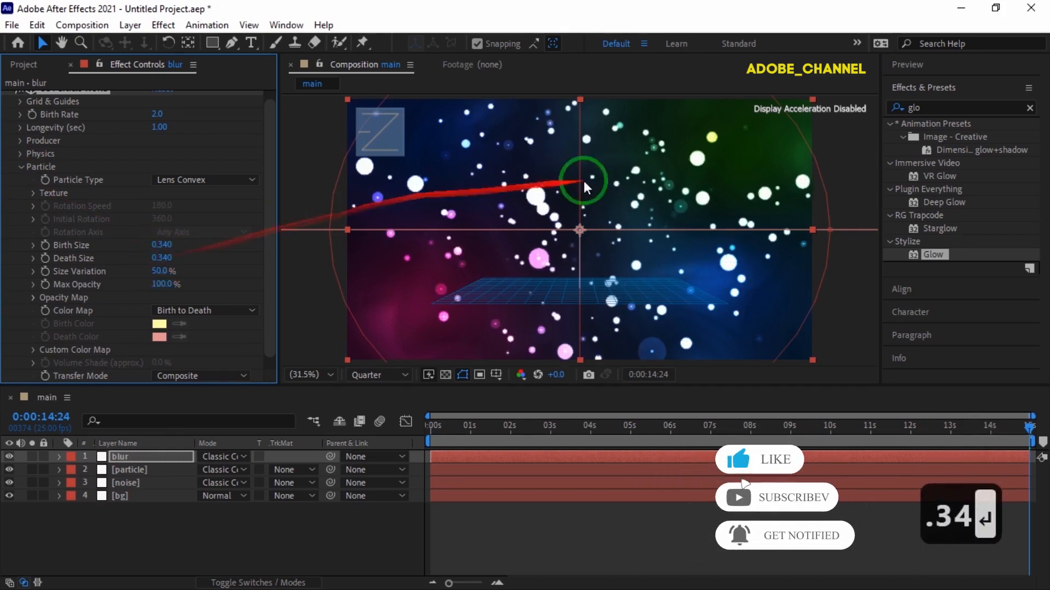
# Find the Gaussian Blur effect, apply it to the blur layer and set its Blurriness to 43.5
pyautogui.moveTo(936, 108); pyautogui.dragTo(887, 111)
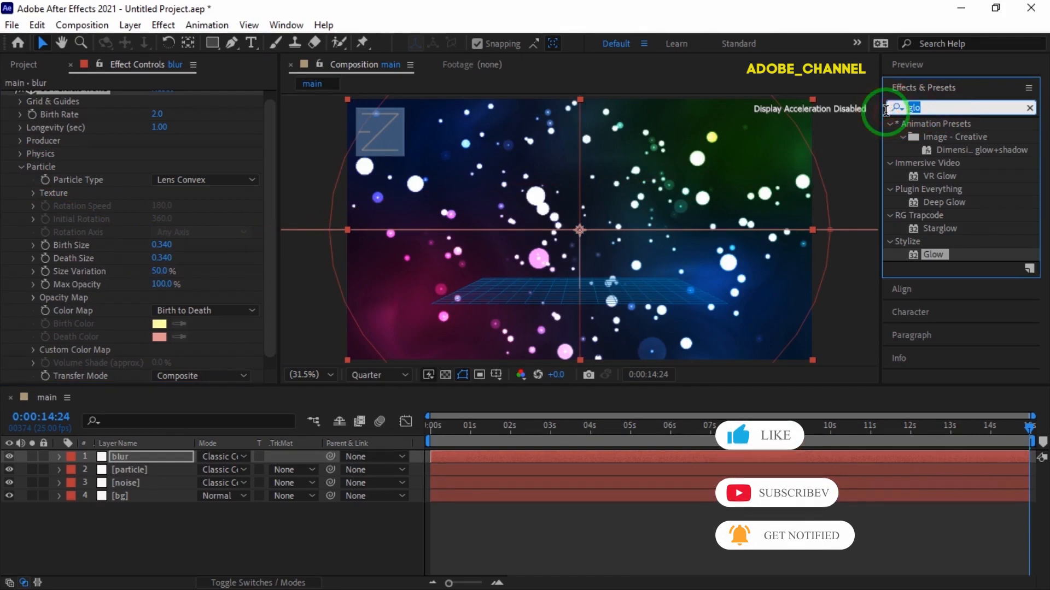
pyautogui.write('gau')
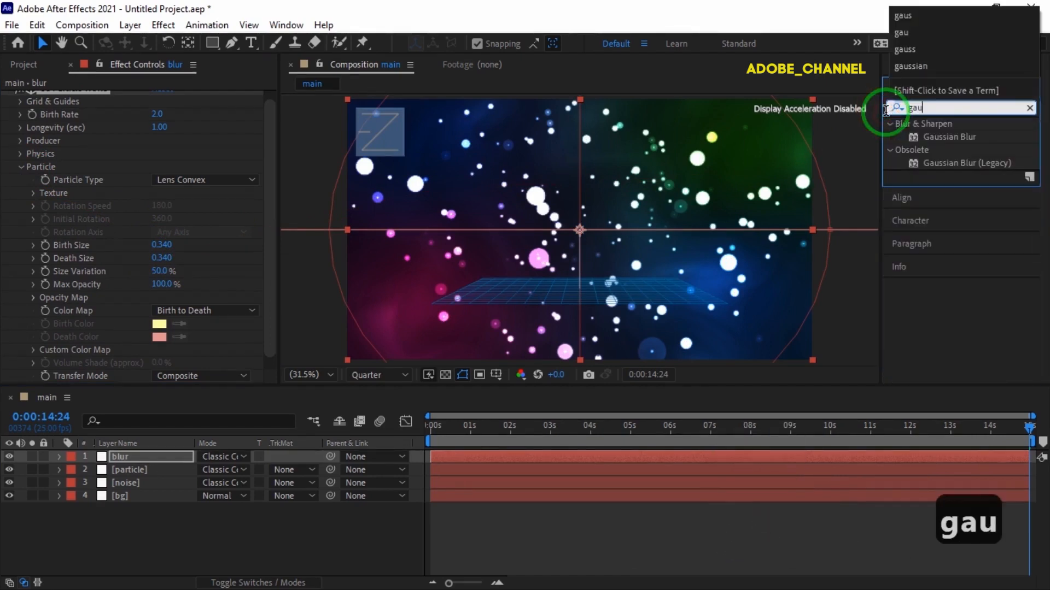
pyautogui.write('s')
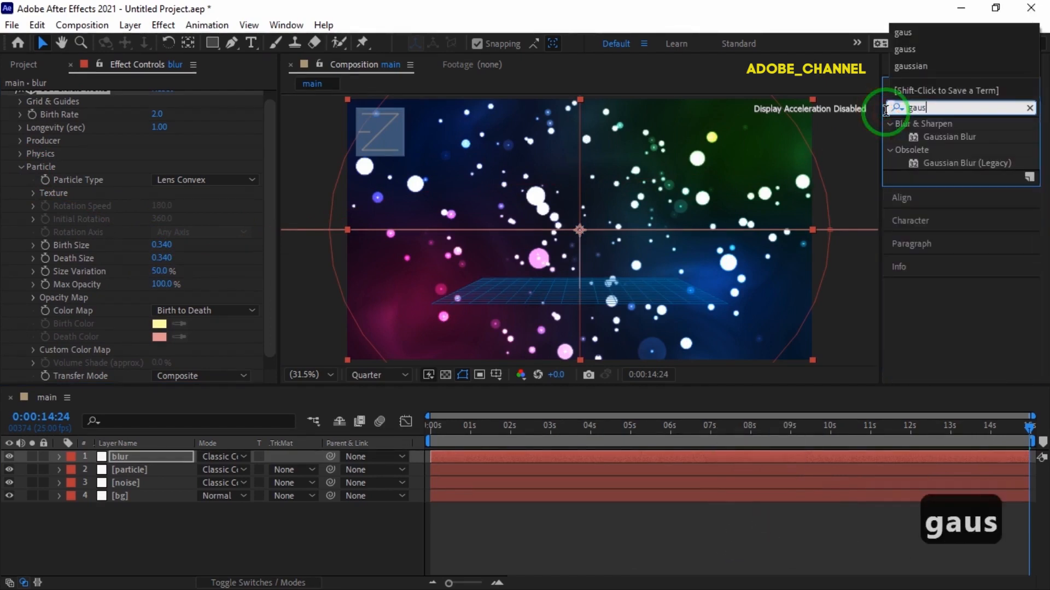
pyautogui.doubleClick(950, 136)
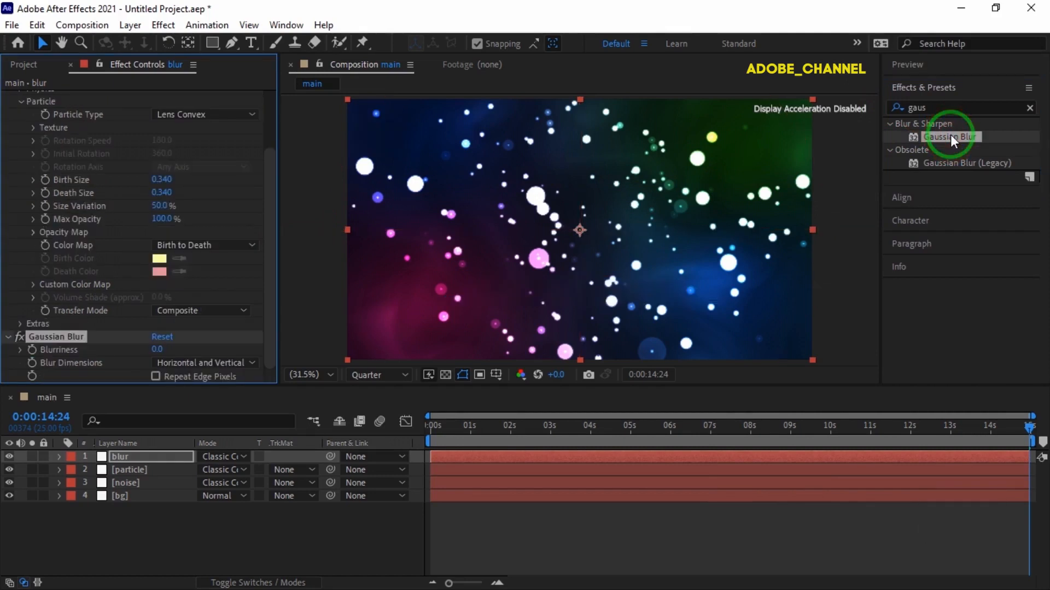
pyautogui.click(158, 349)
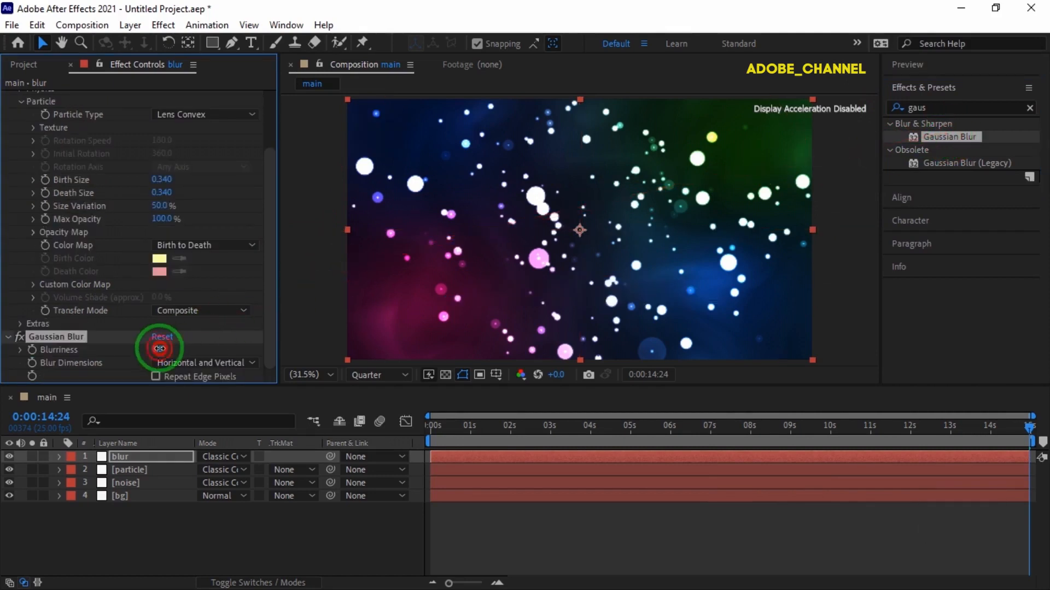
pyautogui.write('43.5')
pyautogui.press('Return')
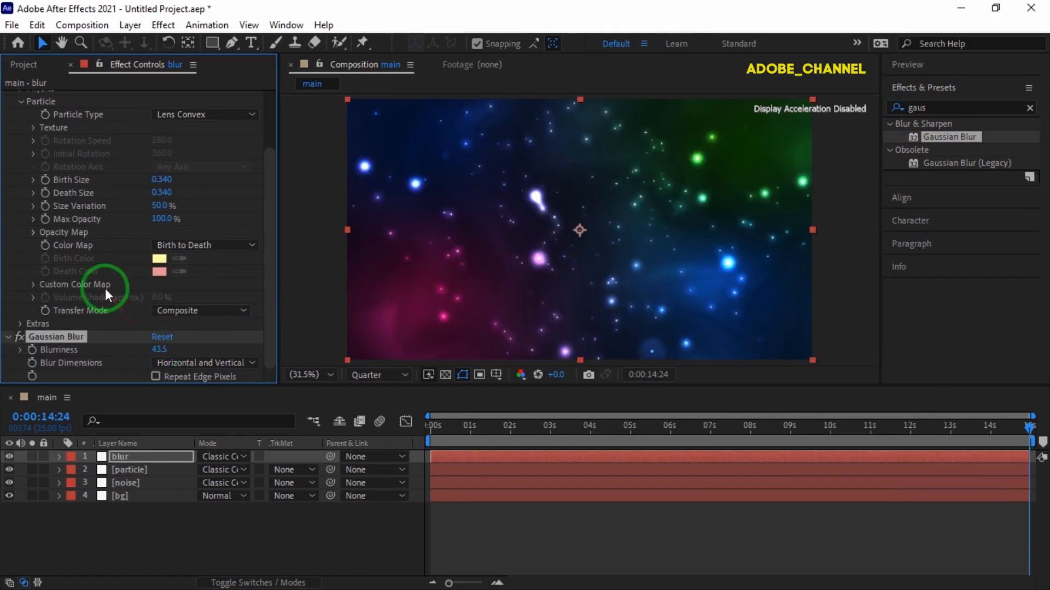
# On the blur layer's CC Particle World, set the Producer's Radius X to 1.26, Radius Y to 0.945 and Radius Z to 4
pyautogui.scroll(3, 105, 287)
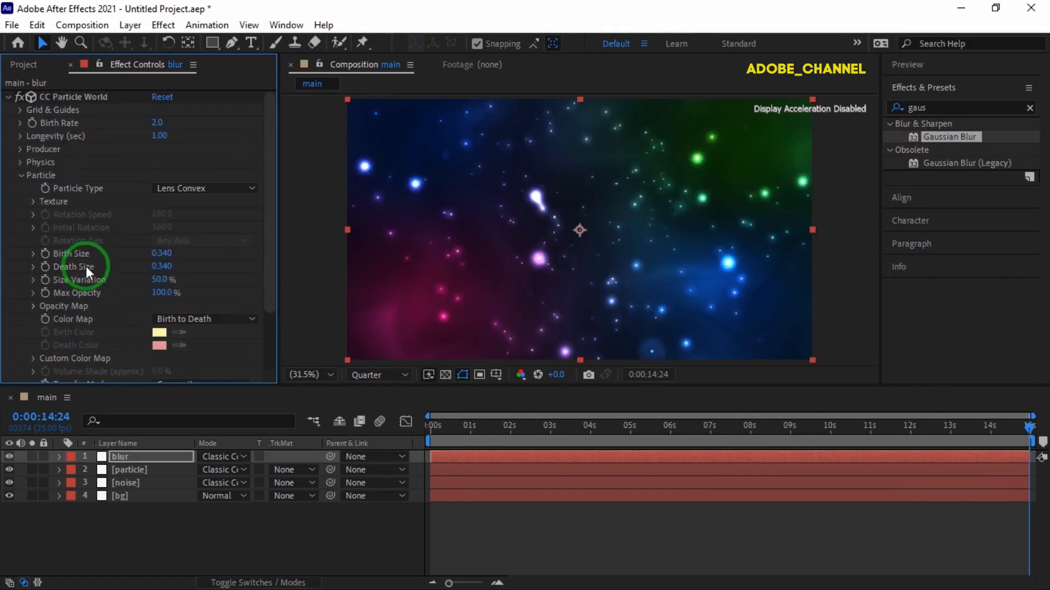
pyautogui.click(19, 148)
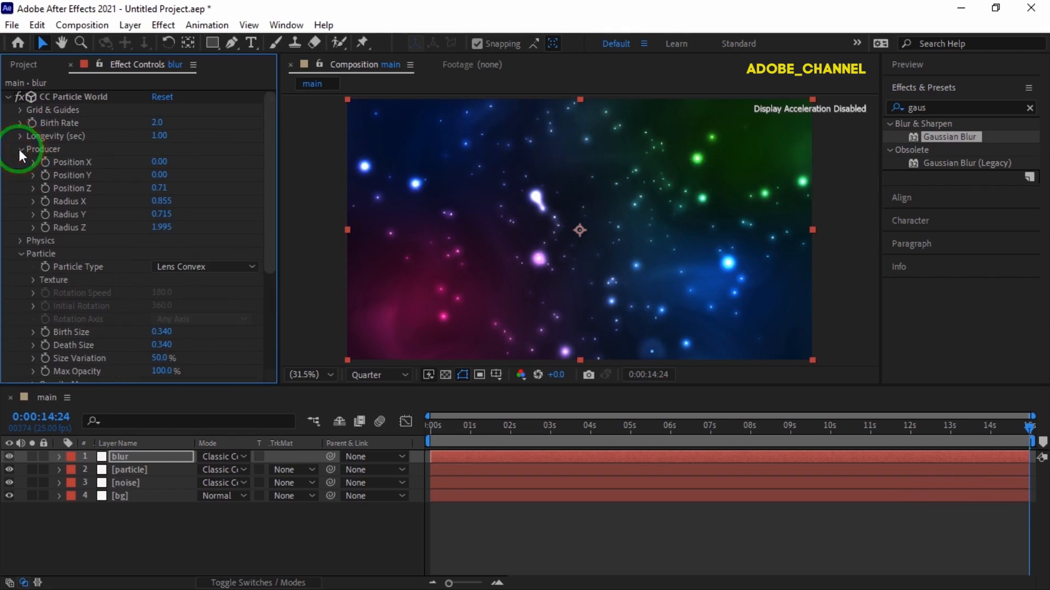
pyautogui.click(158, 202)
pyautogui.write('1.')
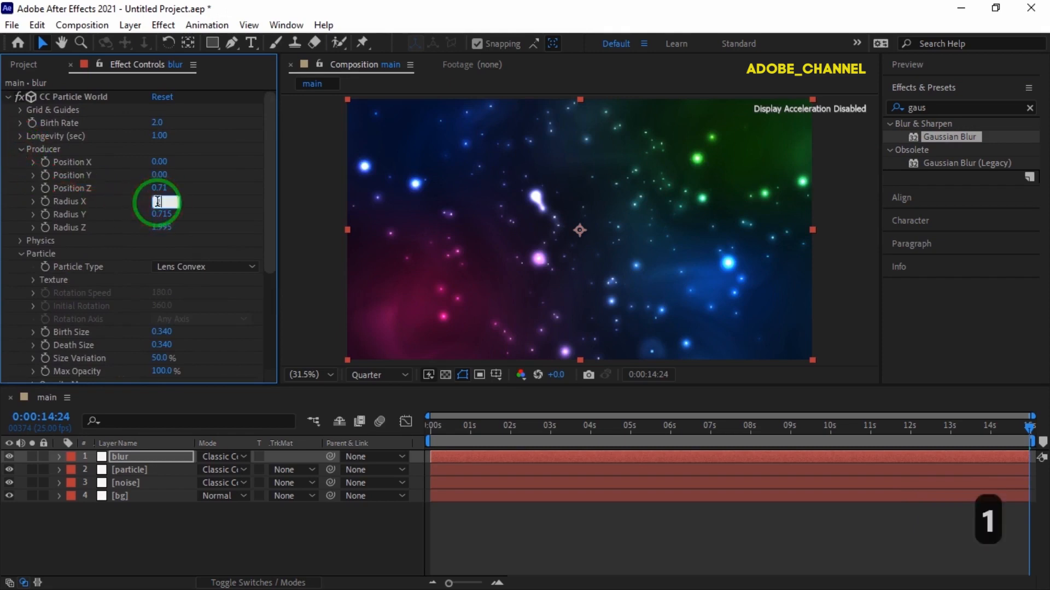
pyautogui.write('26')
pyautogui.press('Return')
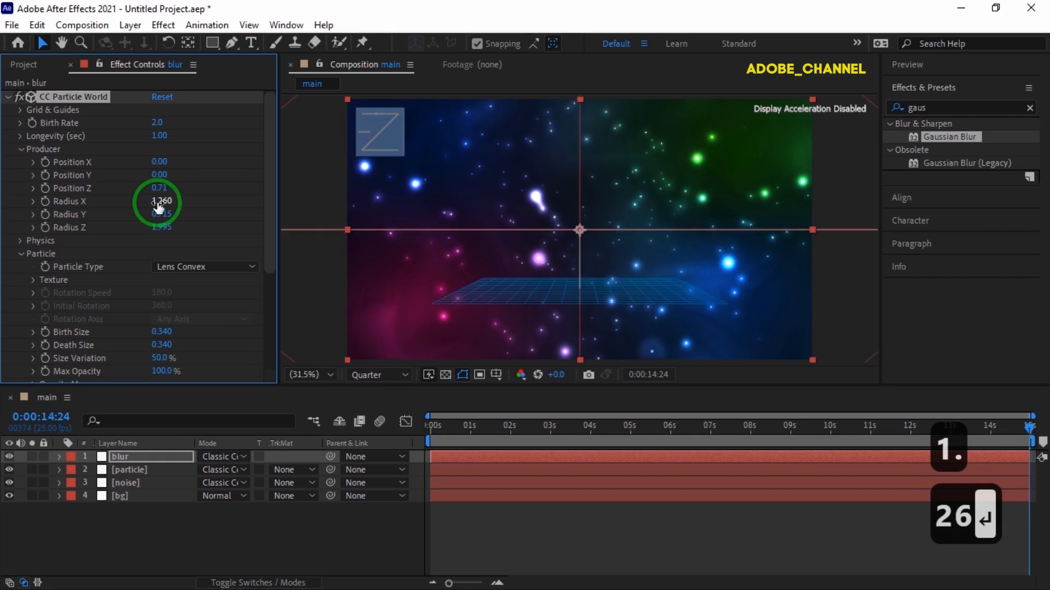
pyautogui.click(158, 214)
pyautogui.write('.9')
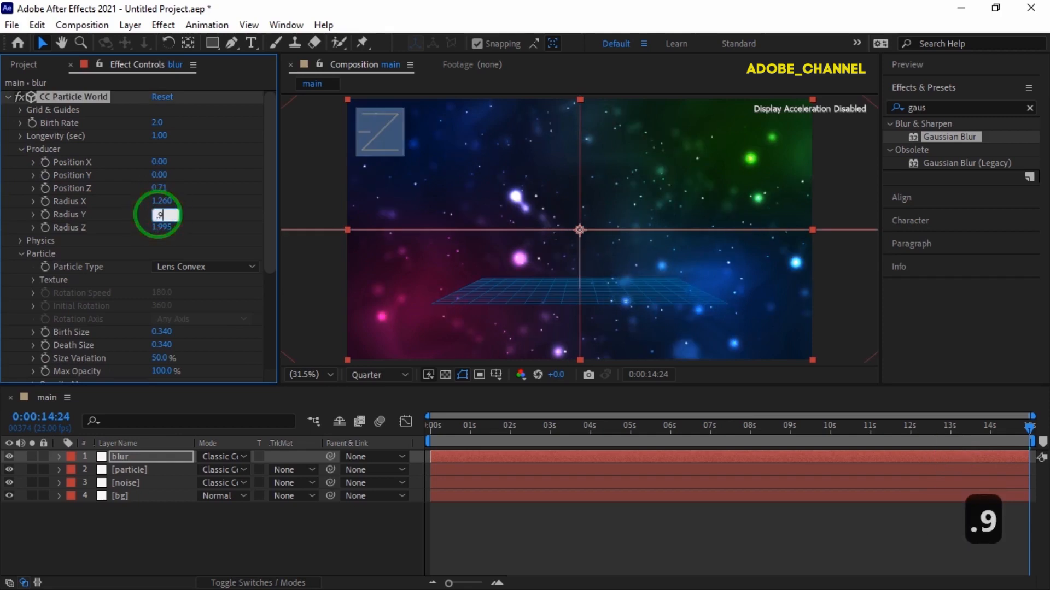
pyautogui.write('45')
pyautogui.press('Return')
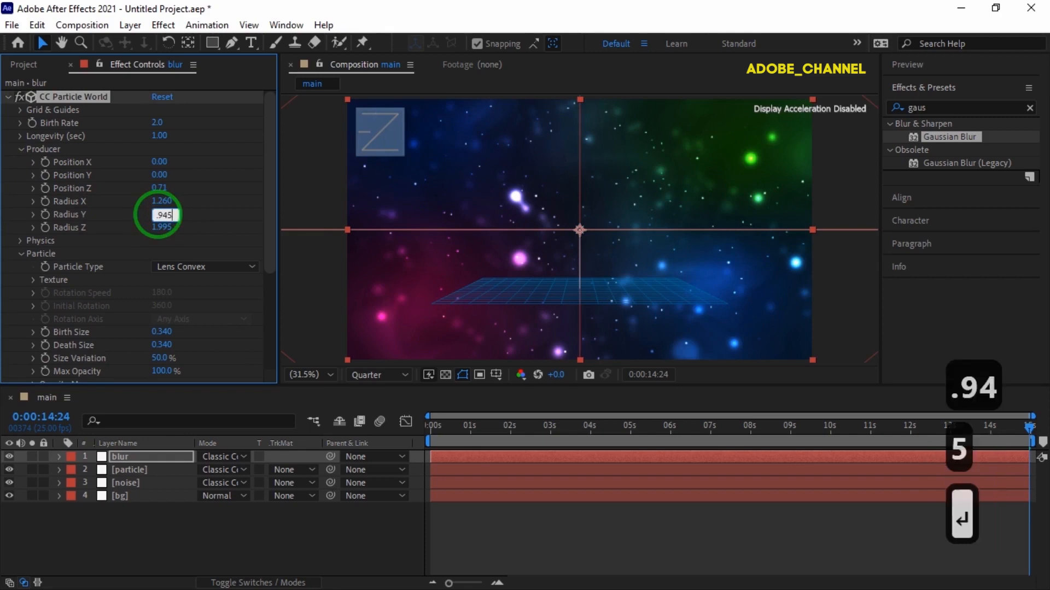
pyautogui.click(158, 227)
pyautogui.write('4')
pyautogui.press('Return')
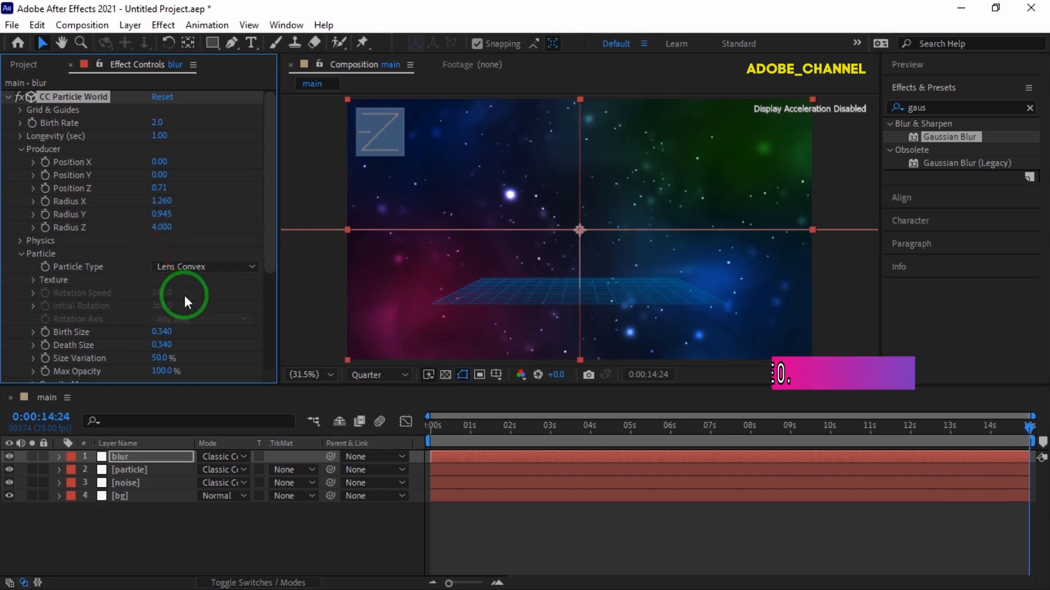
# Set the Max Opacity of the blur layer's particles to 75%
pyautogui.scroll(-4, 184, 296)
pyautogui.click(162, 267)
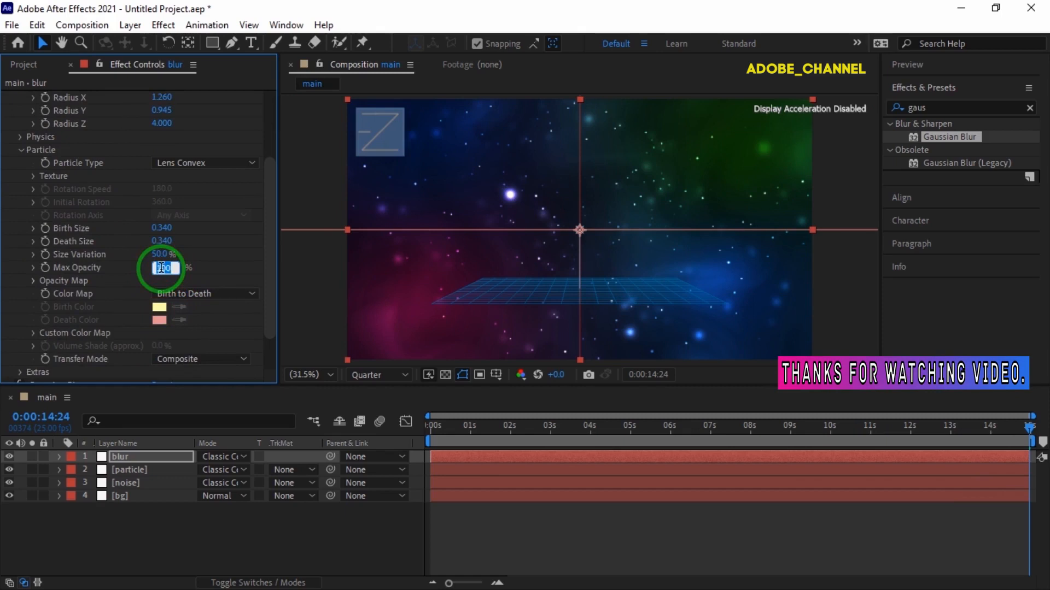
pyautogui.write('75')
pyautogui.press('Return')
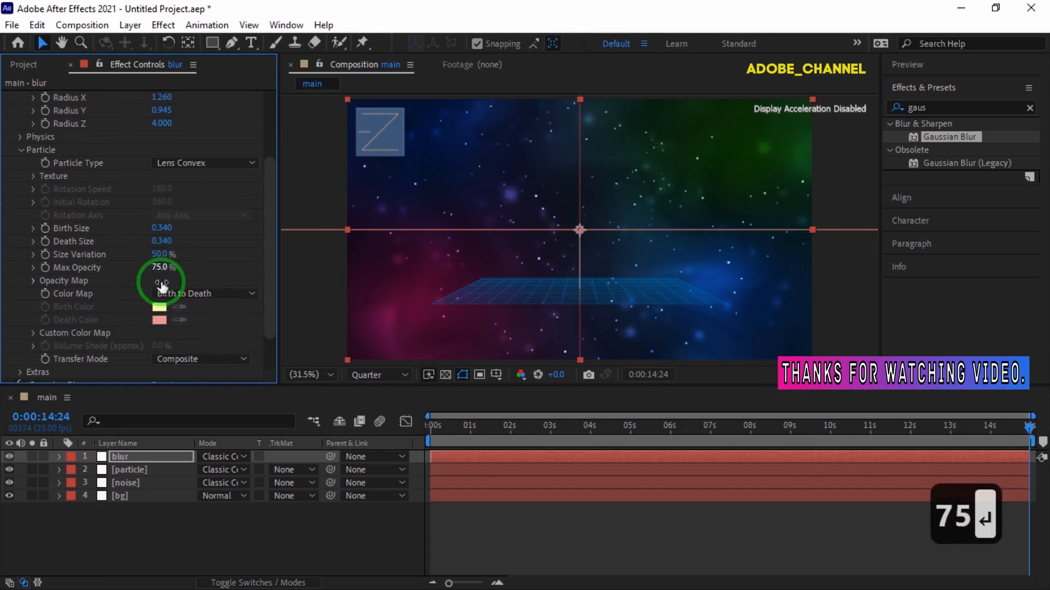
# Add a new one-node camera with the 28mm preset to the main composition
pyautogui.rightClick(177, 524)
pyautogui.moveTo(345, 348)
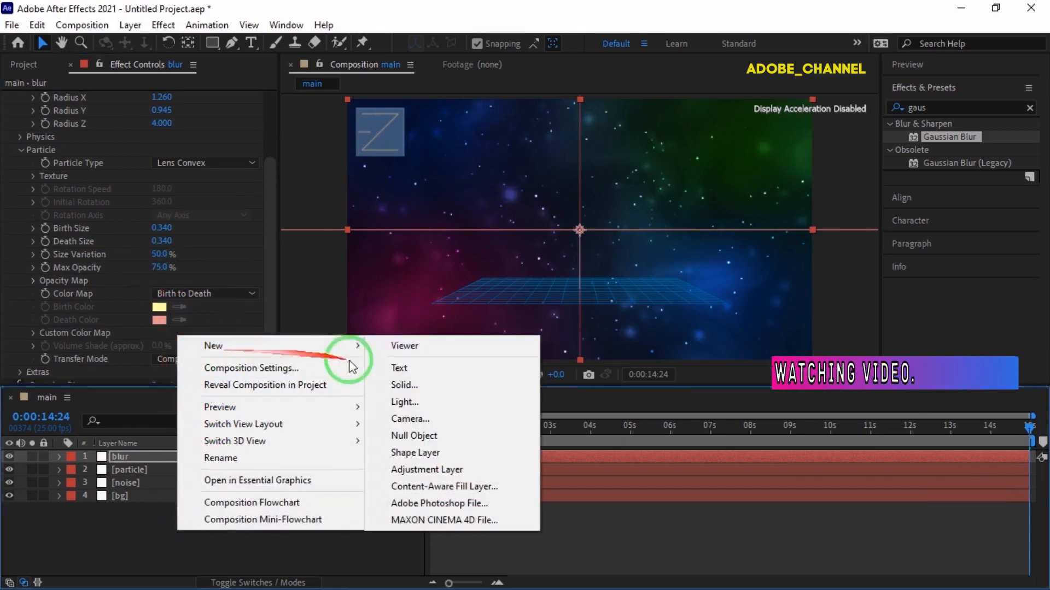
pyautogui.click(421, 420)
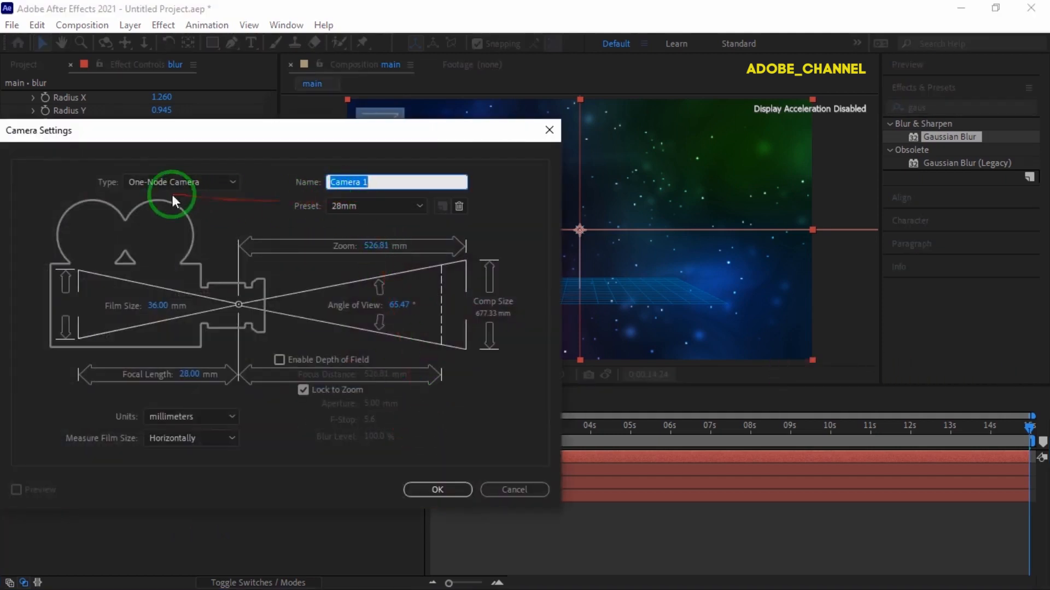
pyautogui.click(436, 488)
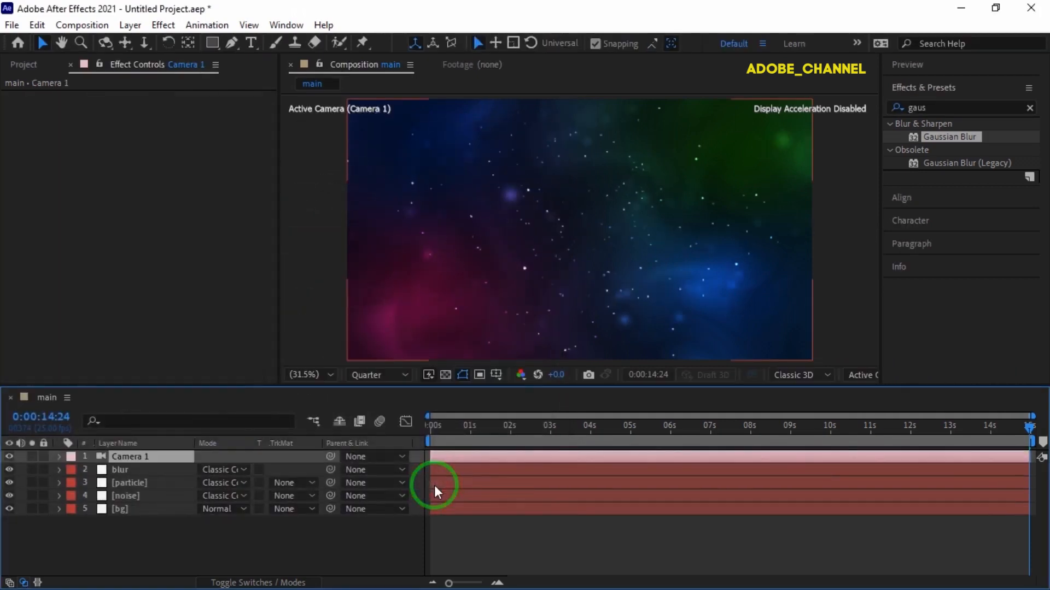
# Show the composition in two views and reposition the Top view so the whole camera cone is in sight
pyautogui.moveTo(274, 304); pyautogui.dragTo(167, 307)
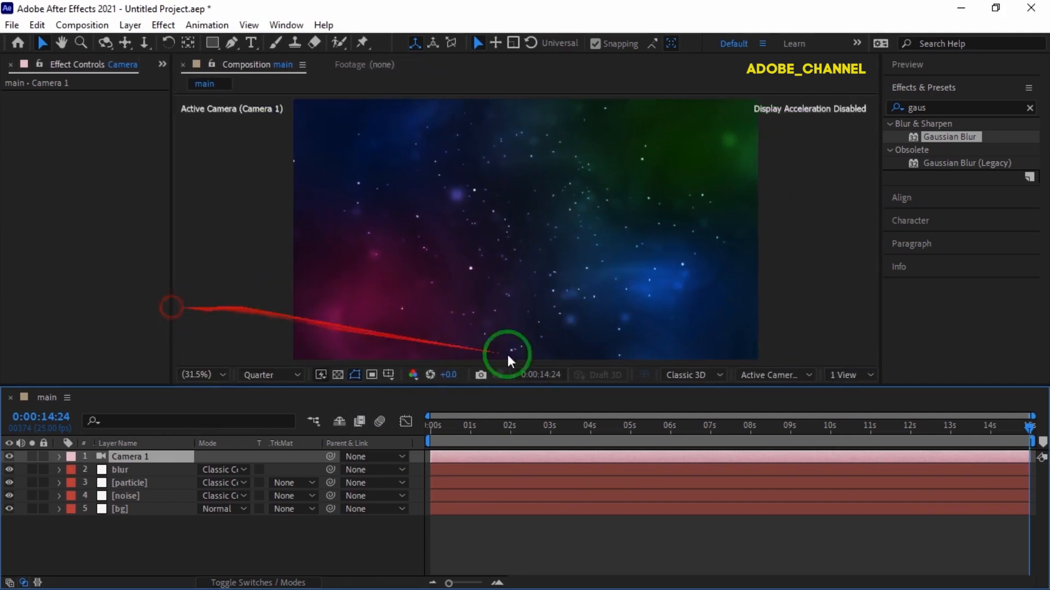
pyautogui.click(867, 379)
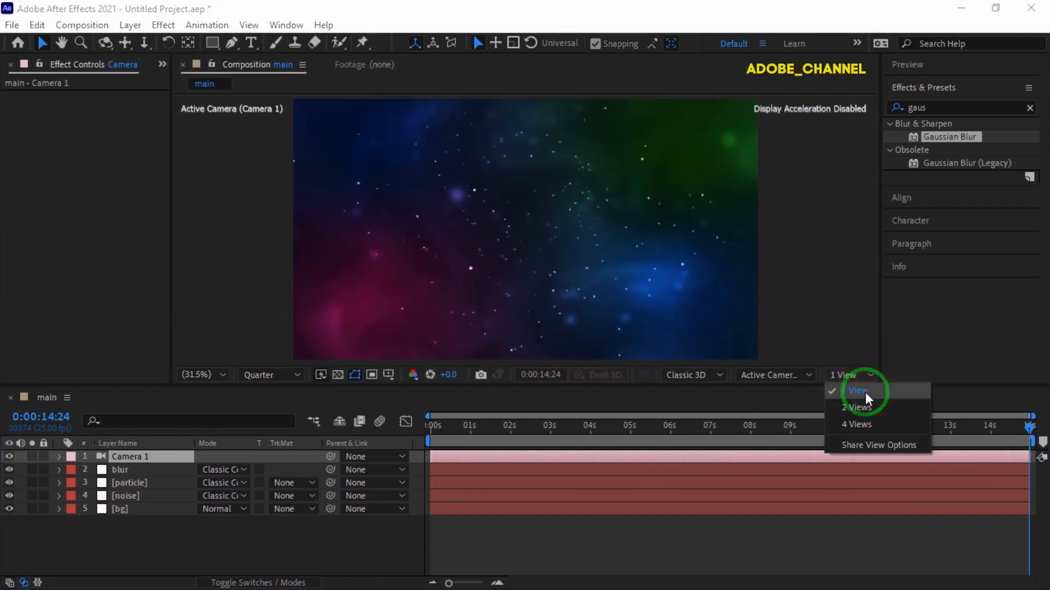
pyautogui.click(865, 408)
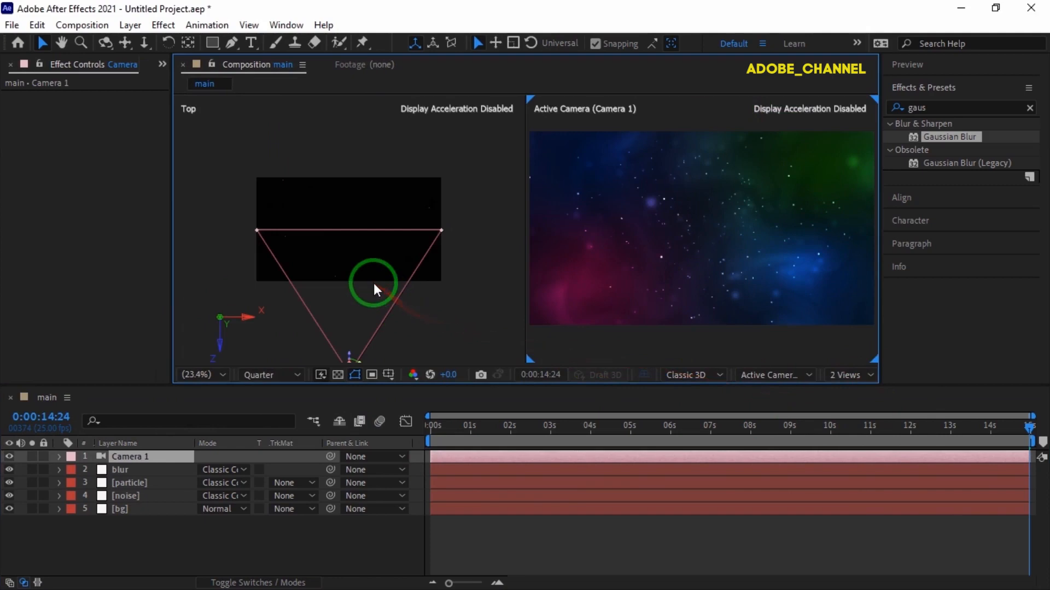
pyautogui.click(62, 42)
pyautogui.moveTo(335, 230); pyautogui.dragTo(354, 166)
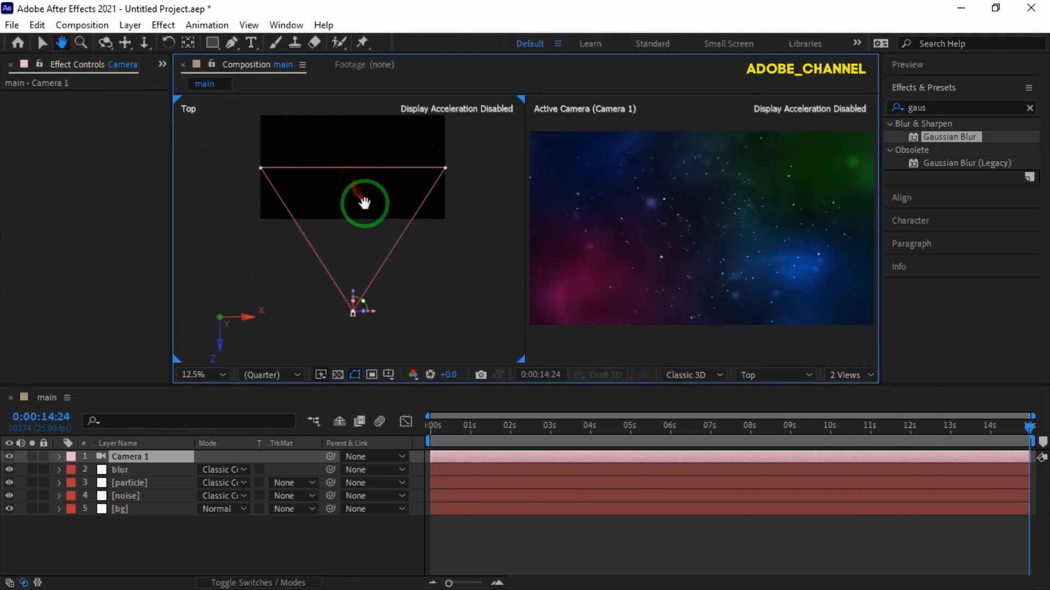
pyautogui.click(43, 44)
# At 0:00:00:00, set Camera 1's X position to 272 and start keyframing its Position
pyautogui.click(136, 458)
pyautogui.click(136, 458)
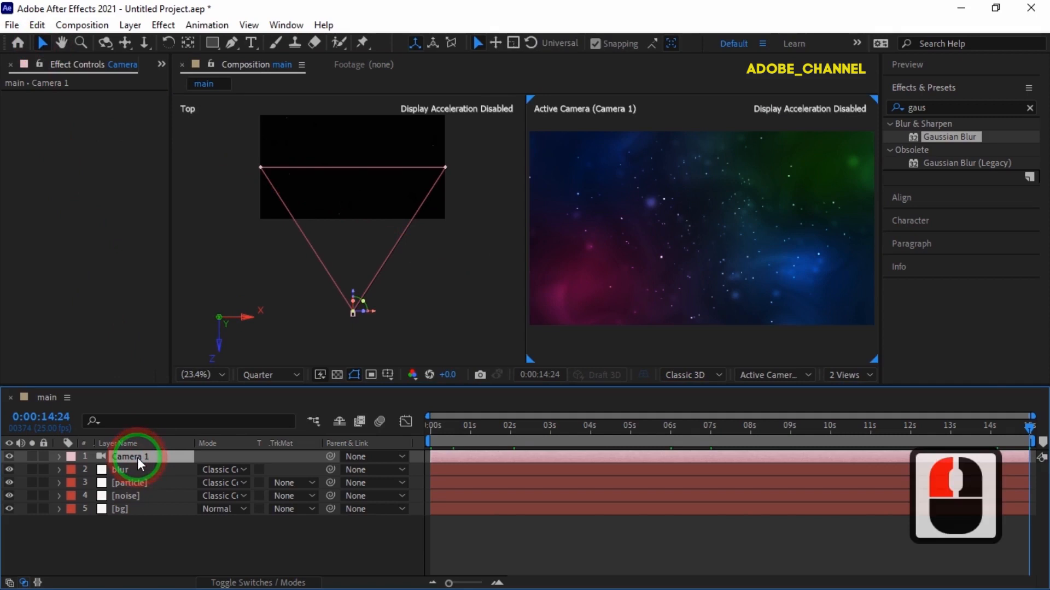
pyautogui.press('p')
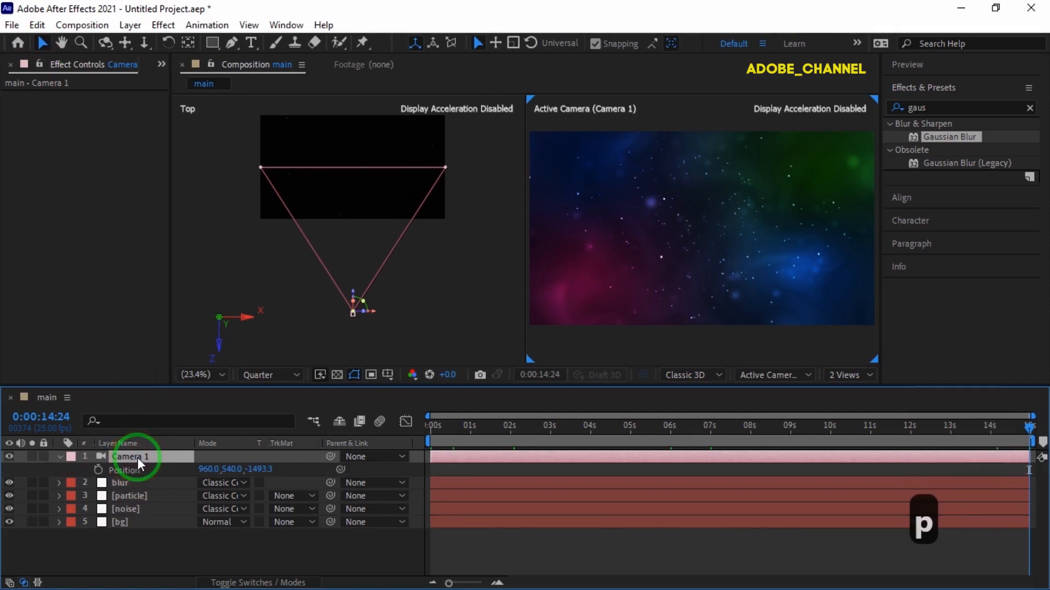
pyautogui.click(431, 431)
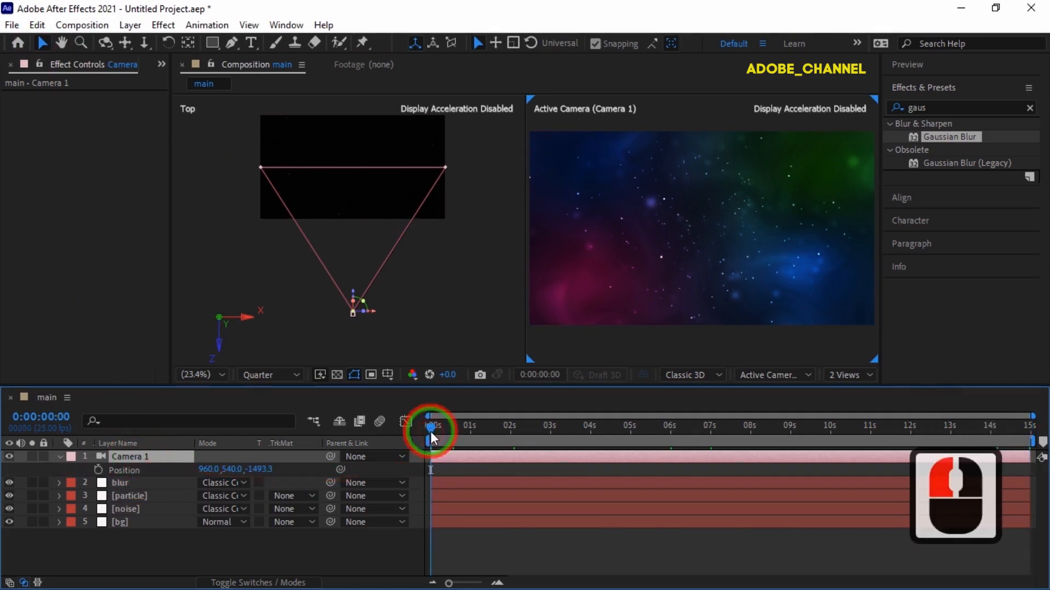
pyautogui.click(213, 469)
pyautogui.write('272')
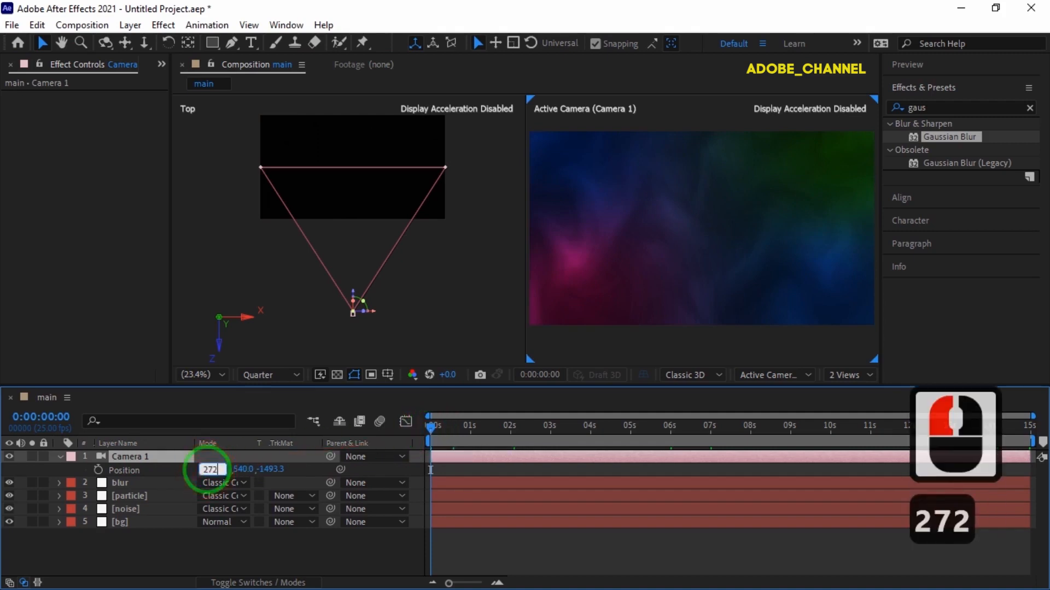
pyautogui.press('Return')
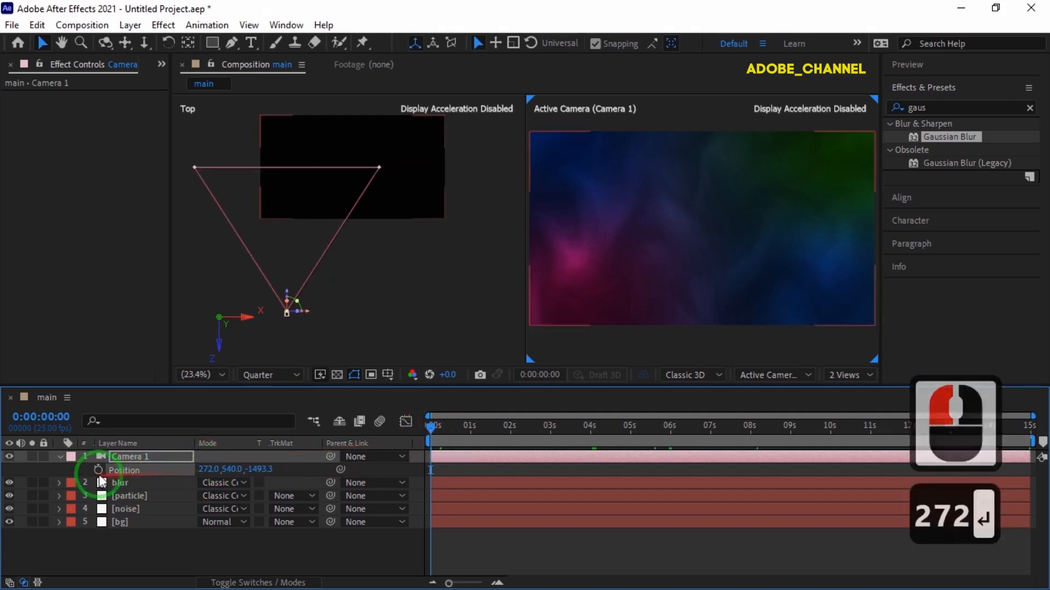
pyautogui.click(98, 470)
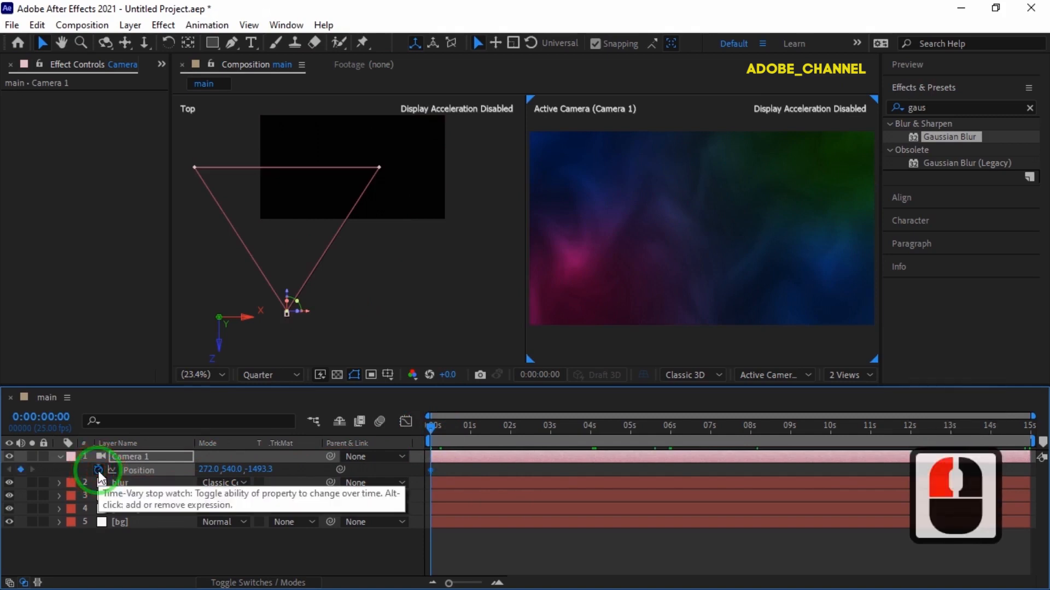
# At the end of the composition, 0:00:14:24, keyframe Camera 1's X position at 1656
pyautogui.moveTo(434, 426); pyautogui.dragTo(1037, 437)
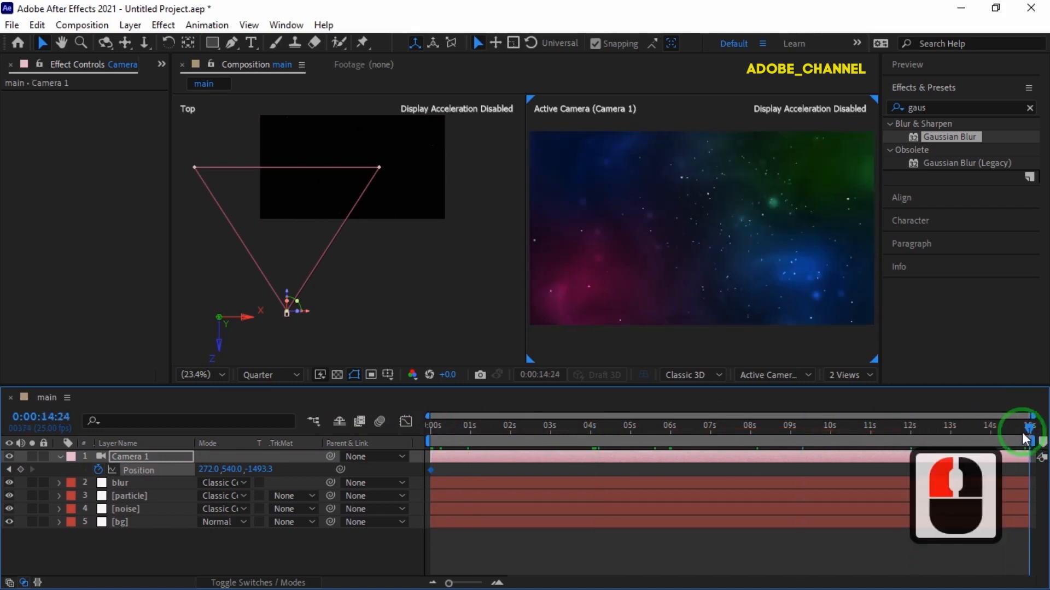
pyautogui.click(218, 467)
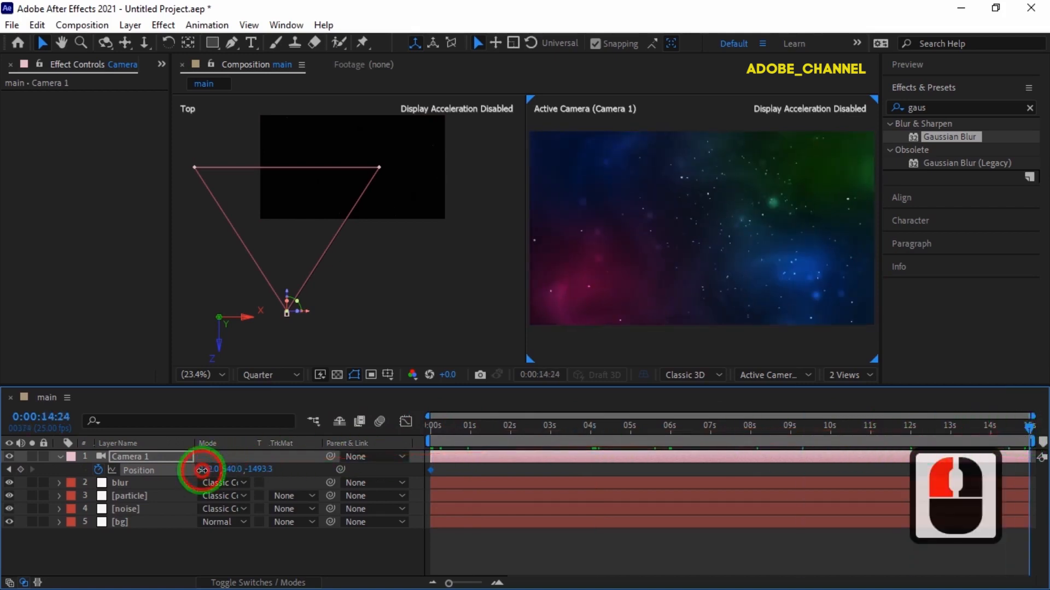
pyautogui.write('1656')
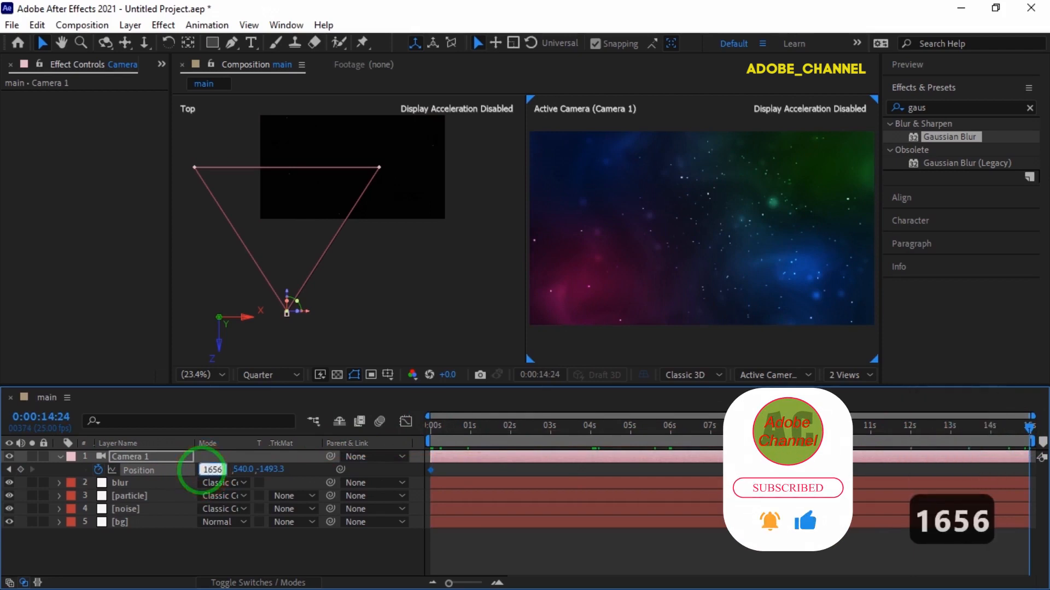
pyautogui.press('Return')
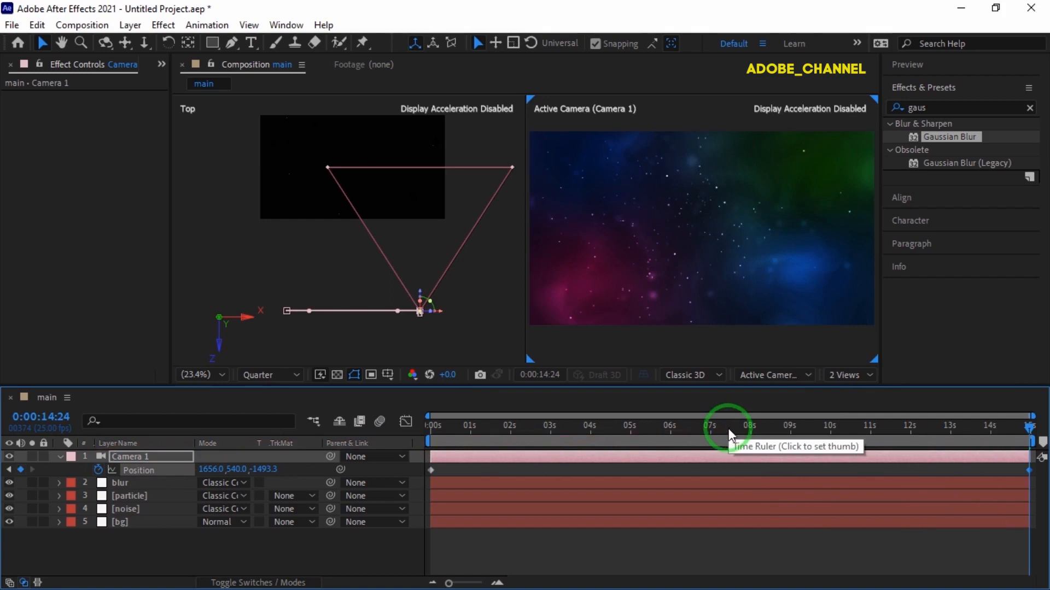
# At 0:00:07:11, keyframe Camera 1's Z position at -1886 to curve its path
pyautogui.click(728, 428)
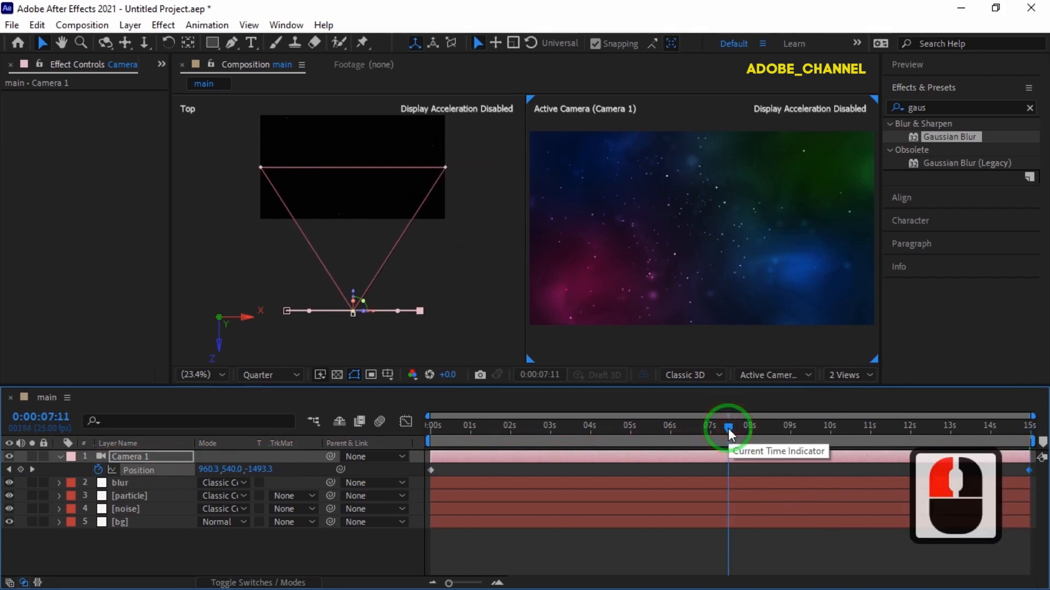
pyautogui.click(258, 469)
pyautogui.write('-1')
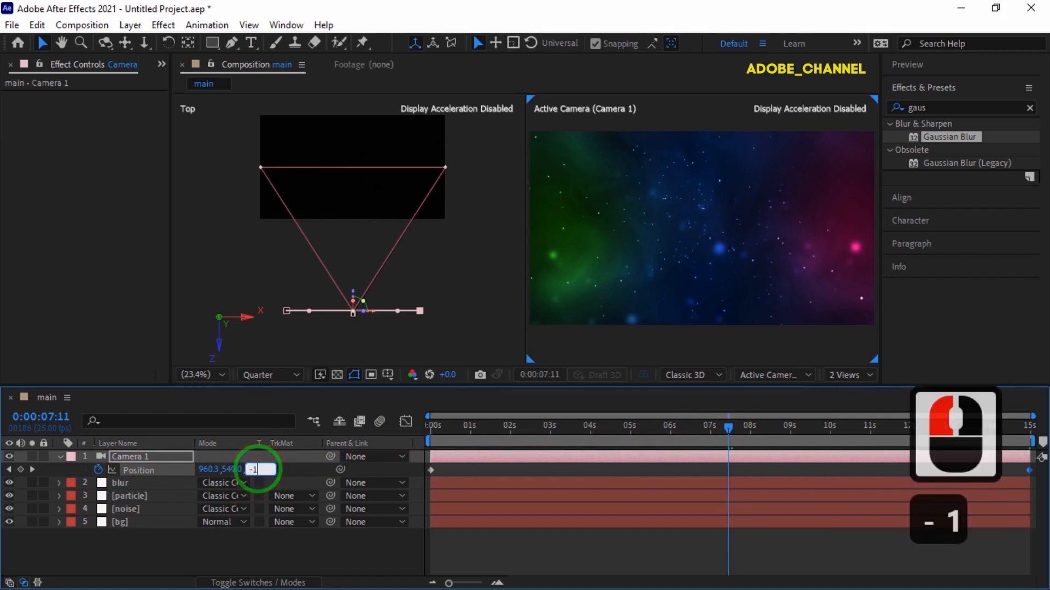
pyautogui.write('8*26')
pyautogui.press('Return')
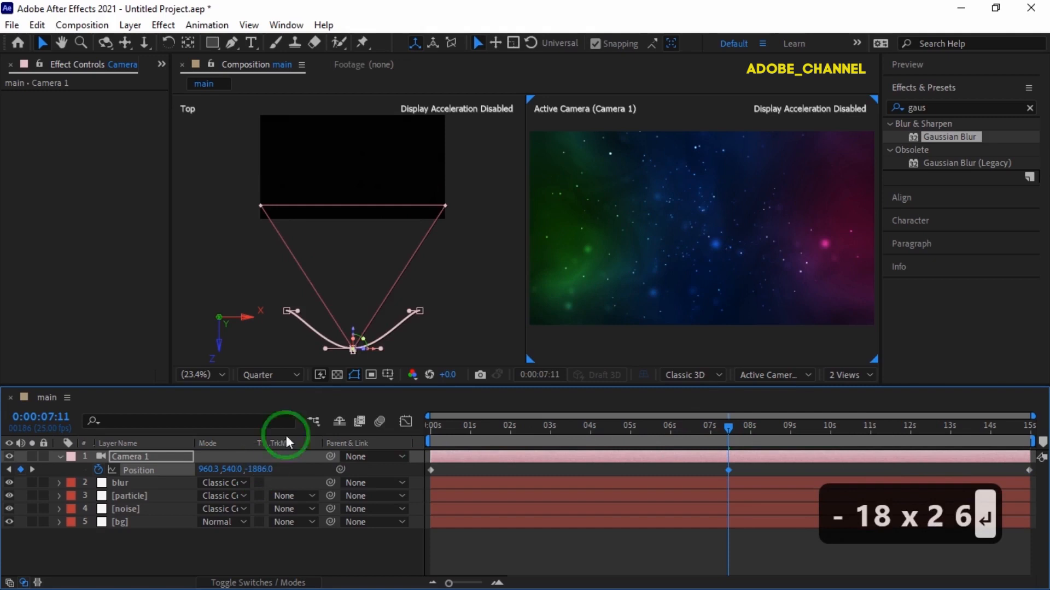
# Bend the Bezier handles at both ends of Camera 1's motion path in the Top view to round the curve
pyautogui.click(409, 317)
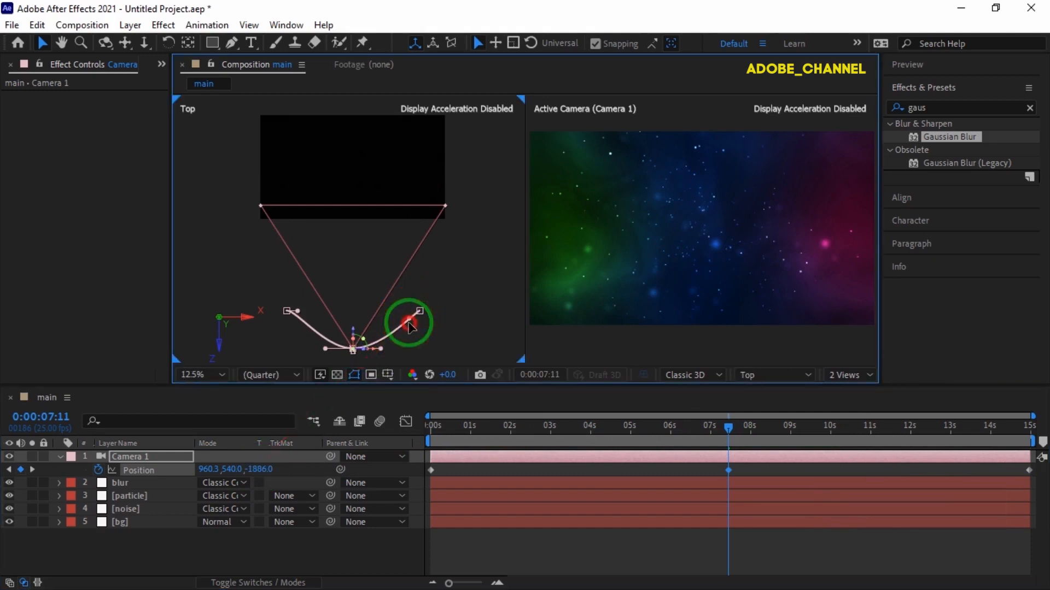
pyautogui.click(326, 326)
pyautogui.moveTo(300, 310); pyautogui.dragTo(300, 332)
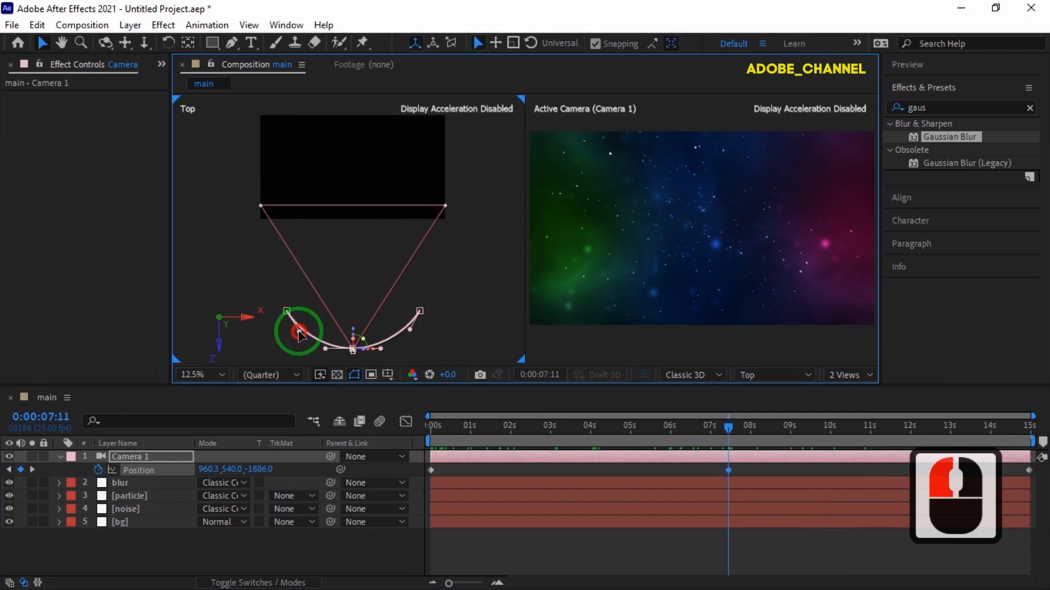
# At 0:00:00:00, start keyframing Camera 1's Y Rotation with a value of 24°
pyautogui.click(159, 460)
pyautogui.press('r')
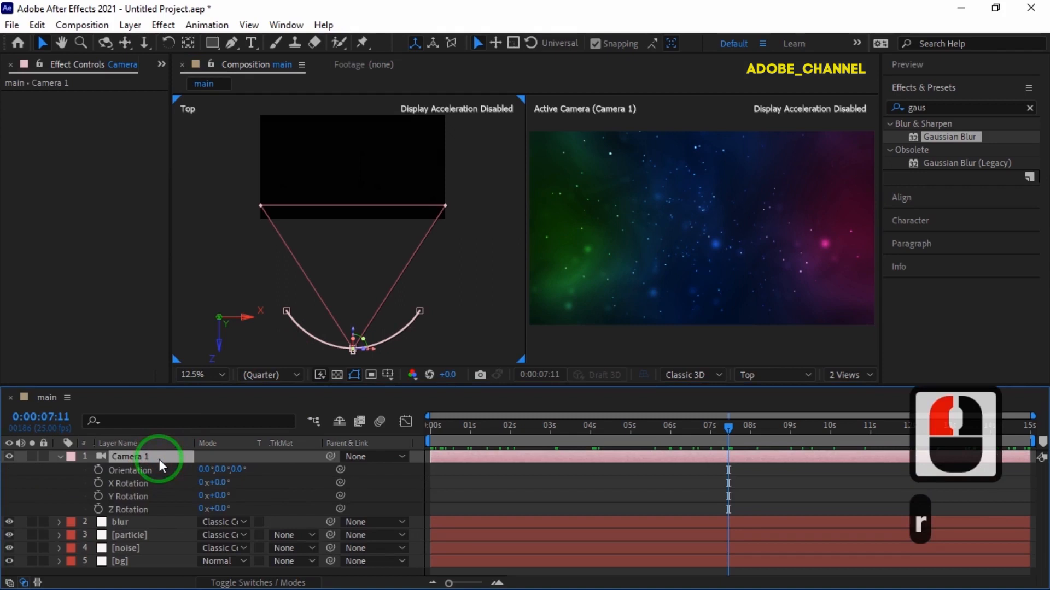
pyautogui.click(430, 431)
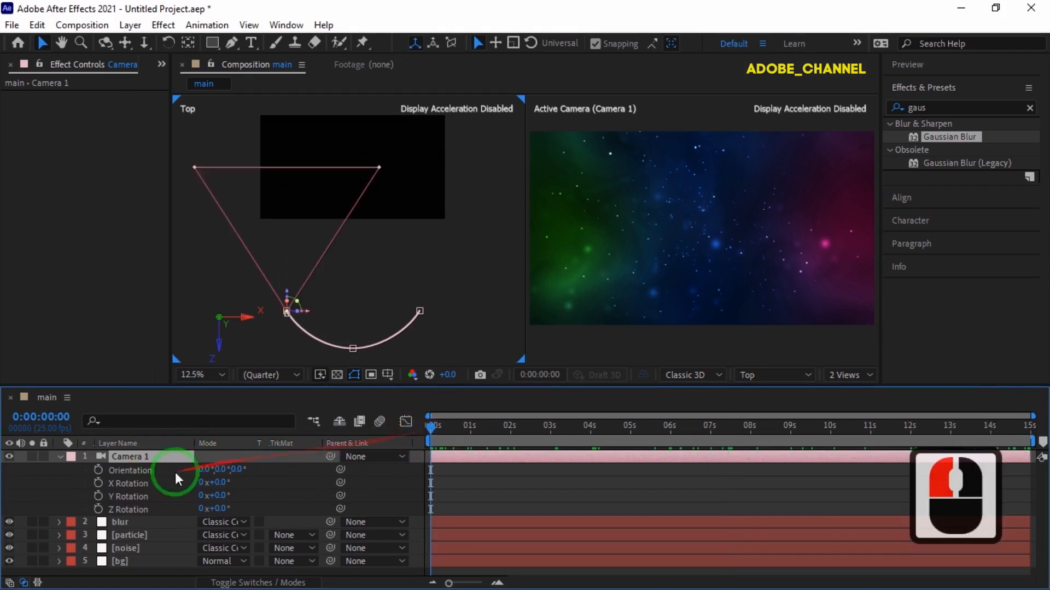
pyautogui.click(219, 496)
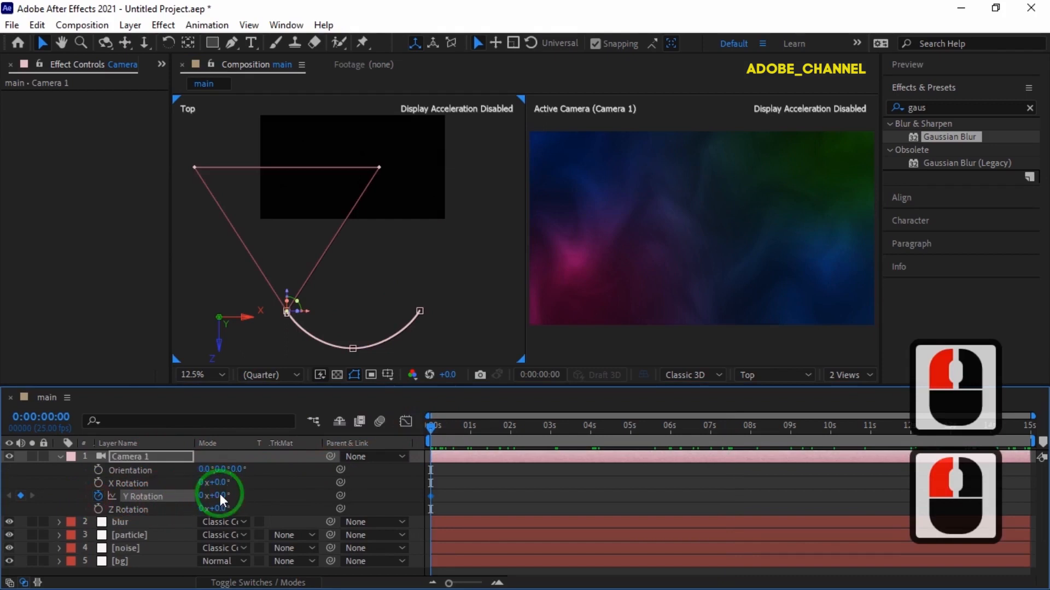
pyautogui.click(219, 496)
pyautogui.write('24')
pyautogui.press('Return')
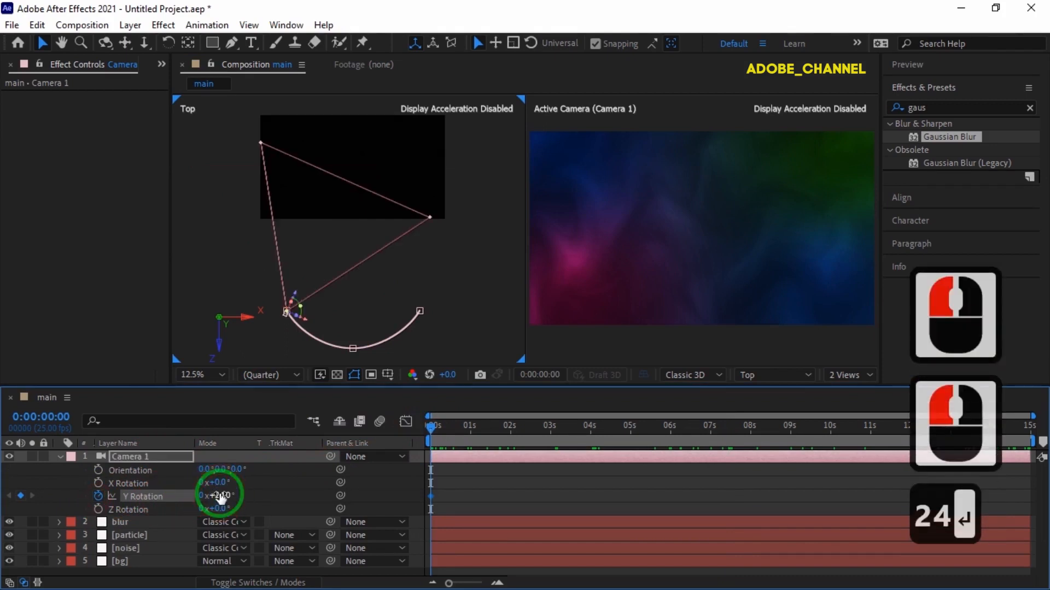
# At the end of the composition, 0:00:14:24, keyframe Camera 1's Y Rotation at -24°
pyautogui.moveTo(429, 431); pyautogui.dragTo(1032, 432)
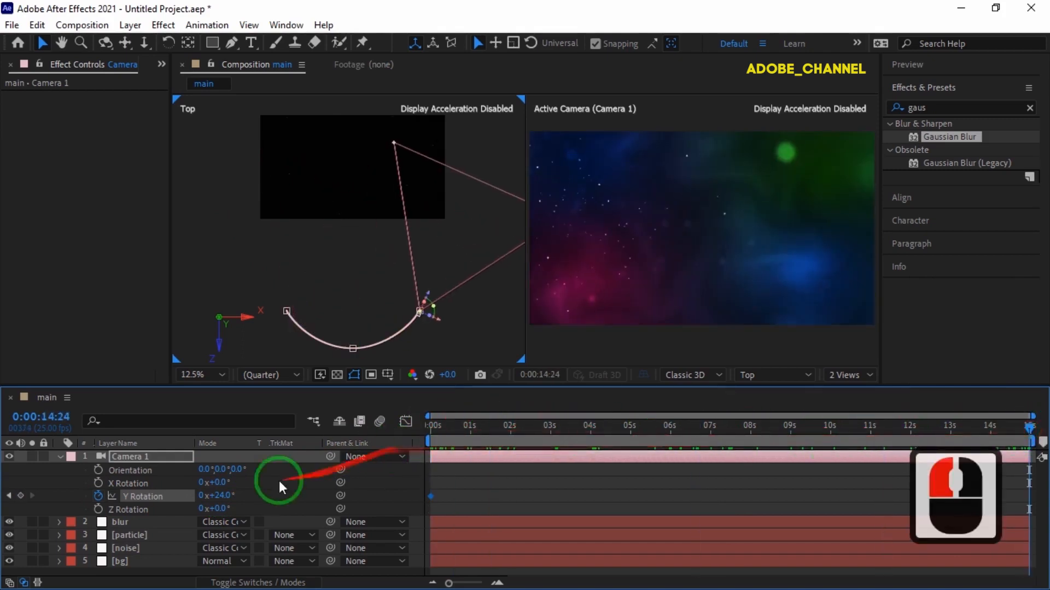
pyautogui.click(221, 496)
pyautogui.write('-24')
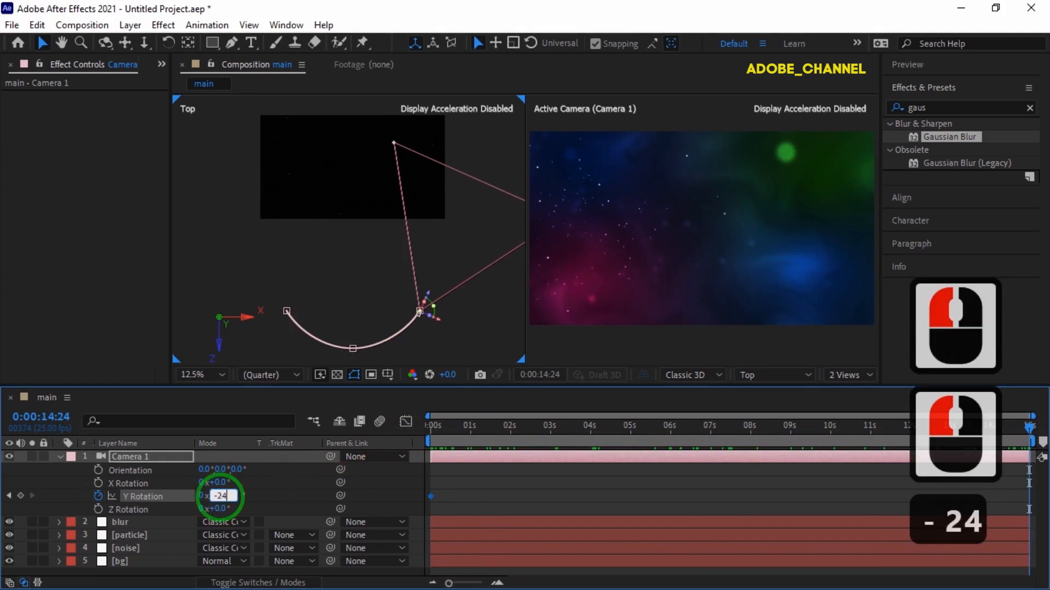
pyautogui.press('Return')
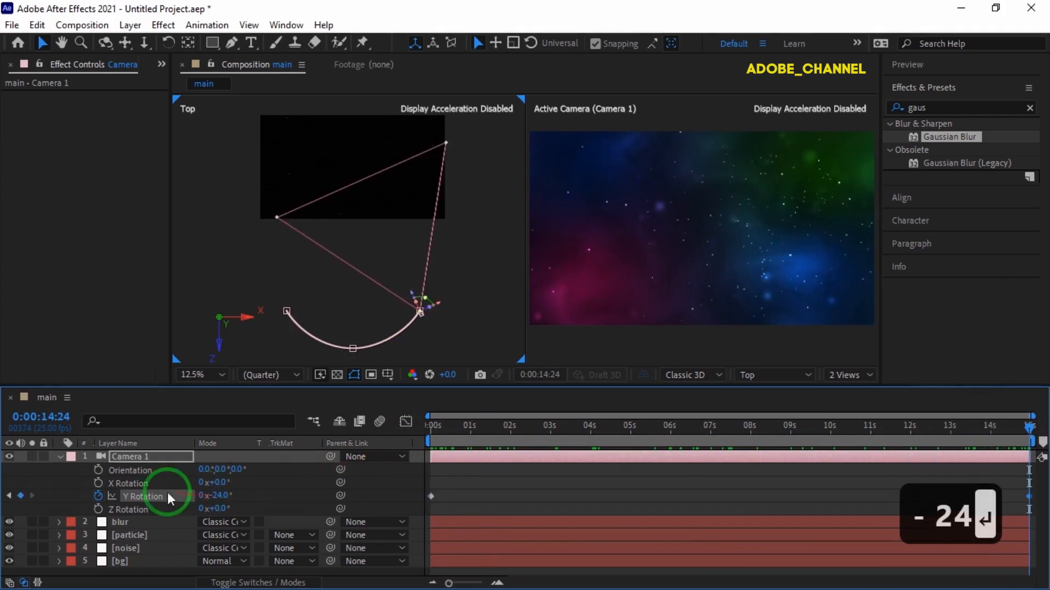
# Collapse Camera 1's properties and return the composition to a single Active Camera view
pyautogui.click(61, 456)
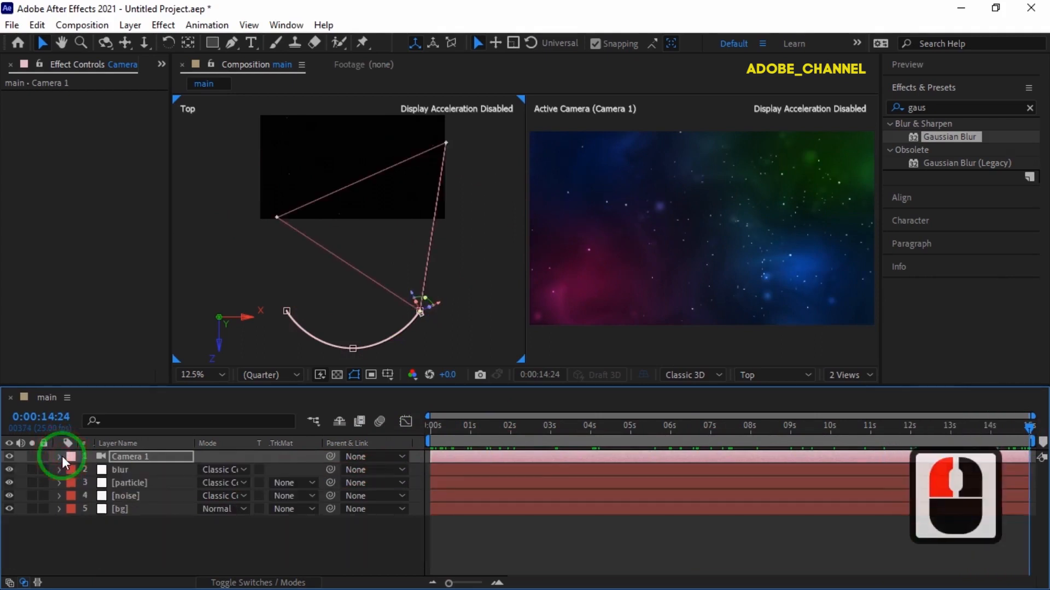
pyautogui.click(869, 375)
pyautogui.click(858, 390)
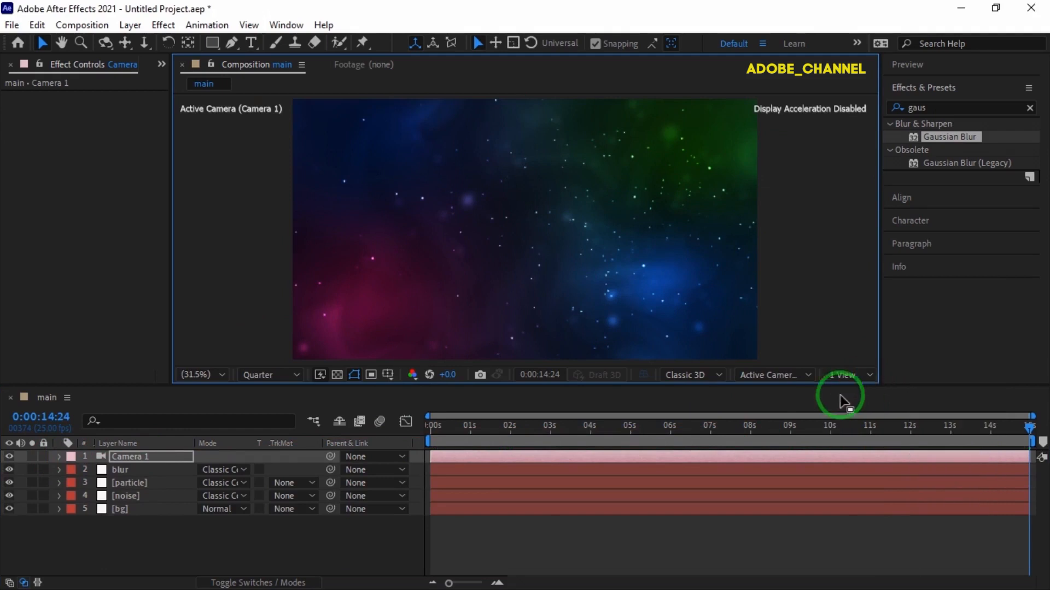
# Find the CC Radial Fast Blur effect and apply it to the particle layer
pyautogui.click(127, 485)
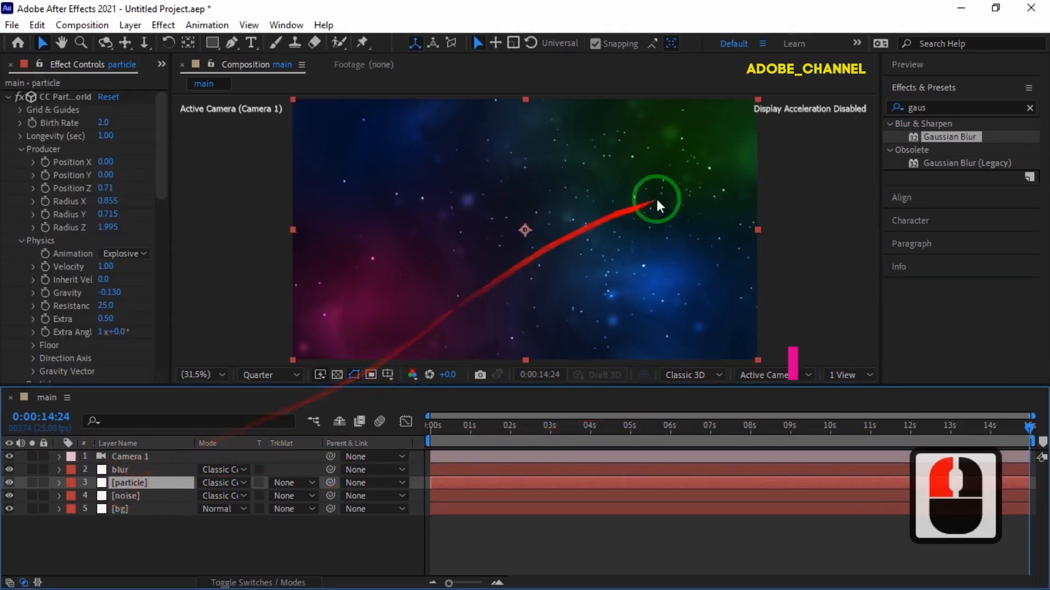
pyautogui.doubleClick(921, 109)
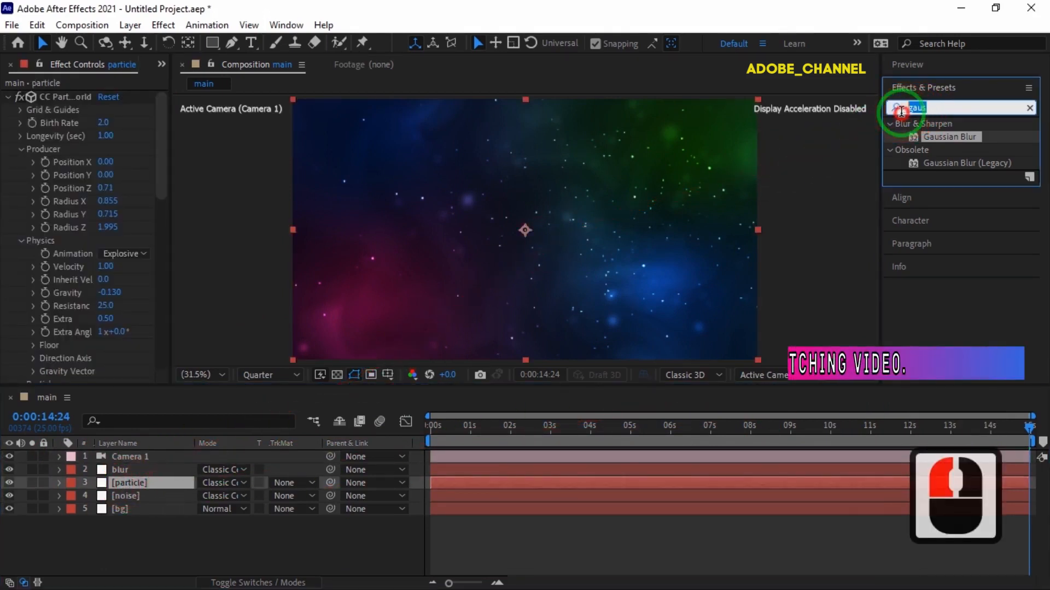
pyautogui.write('cc')
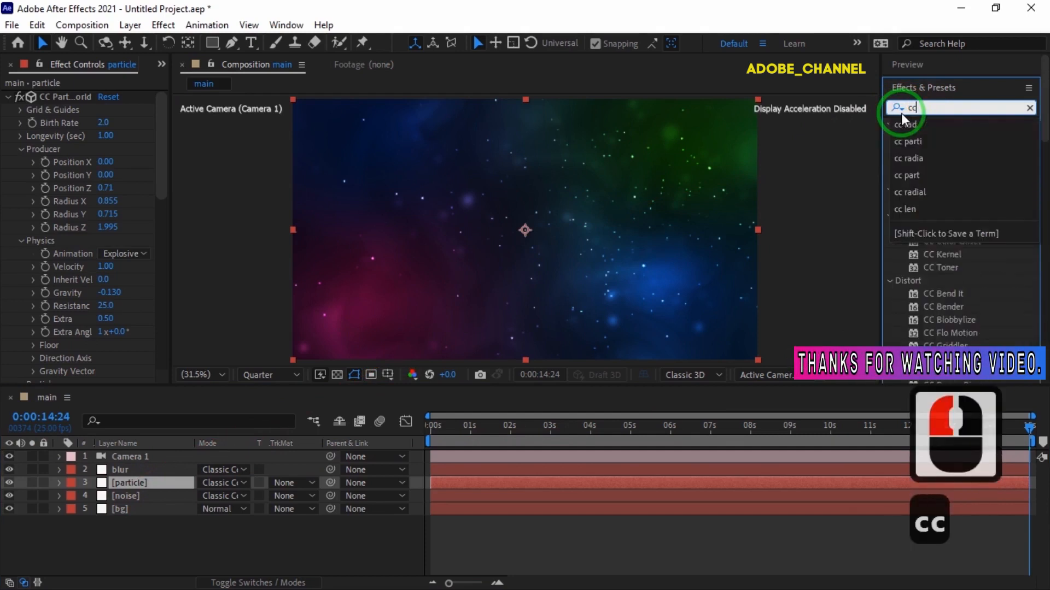
pyautogui.write(' rad')
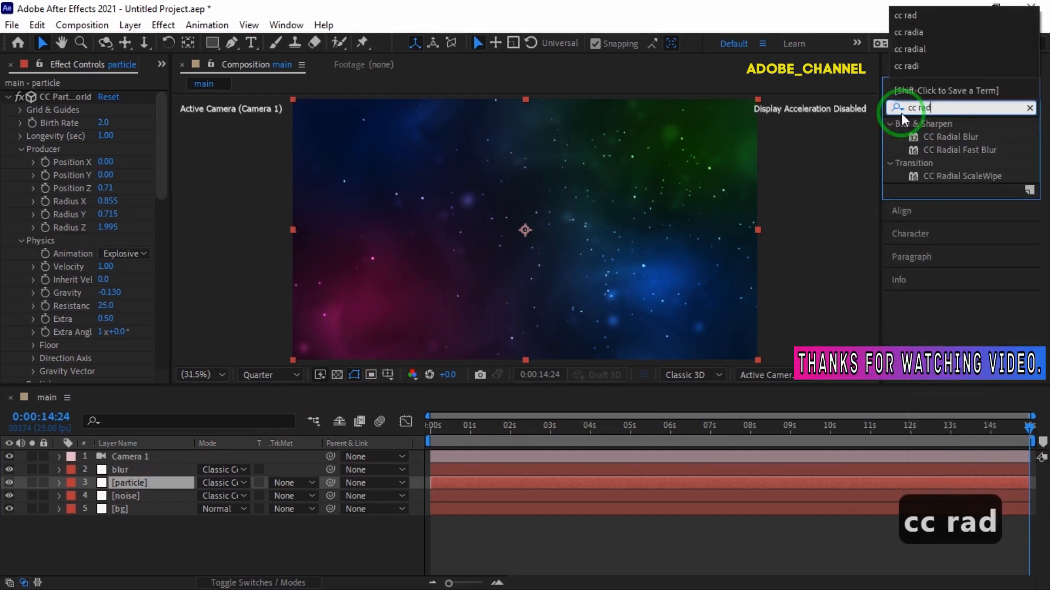
pyautogui.doubleClick(952, 148)
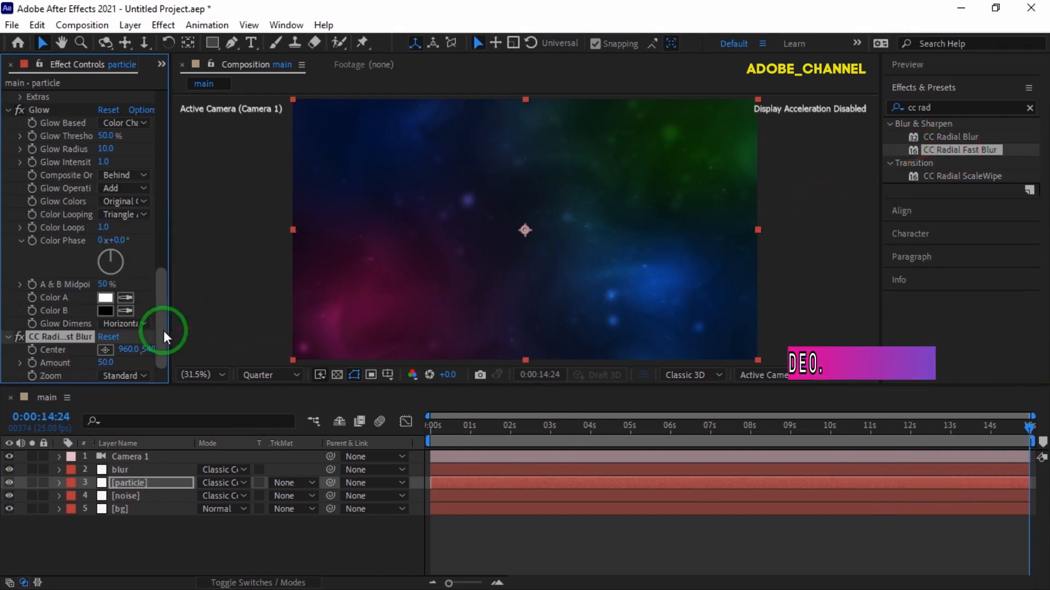
# Set CC Radial Fast Blur's Zoom to Brightest and its Amount to 94 on the particle layer
pyautogui.moveTo(169, 334); pyautogui.dragTo(248, 334)
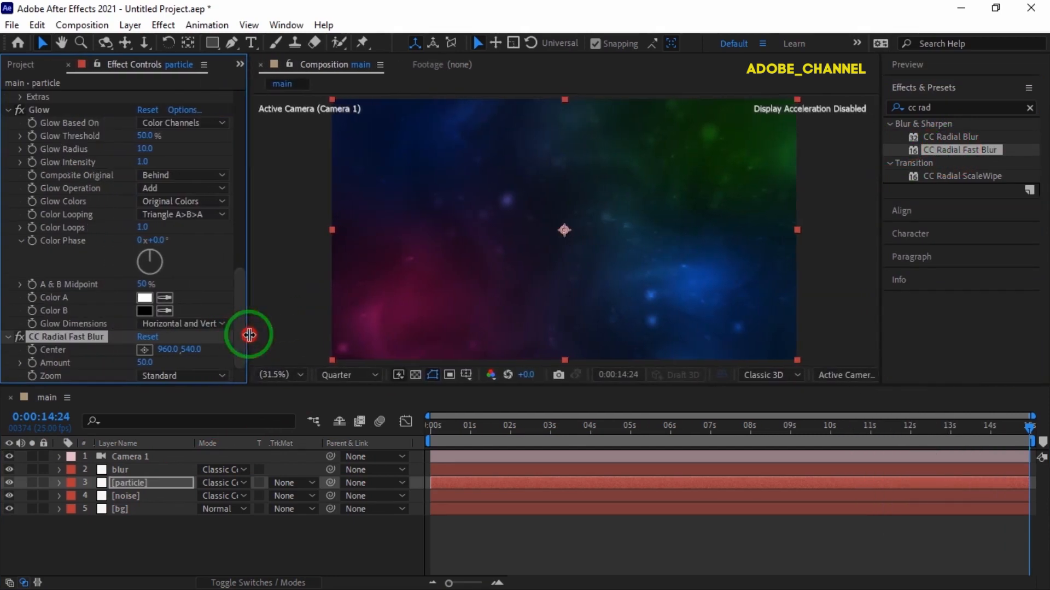
pyautogui.click(216, 375)
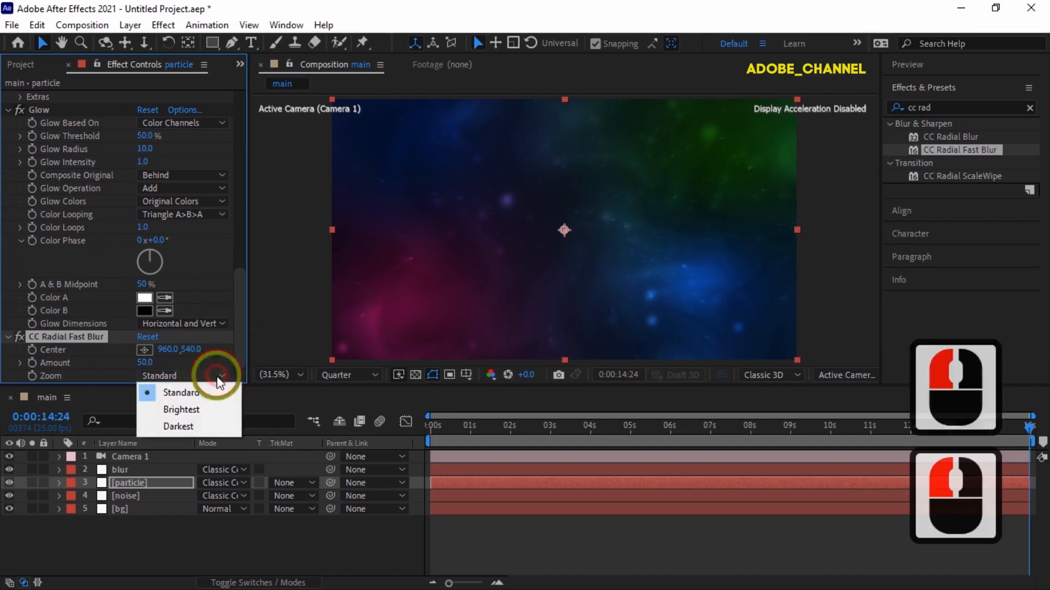
pyautogui.click(200, 409)
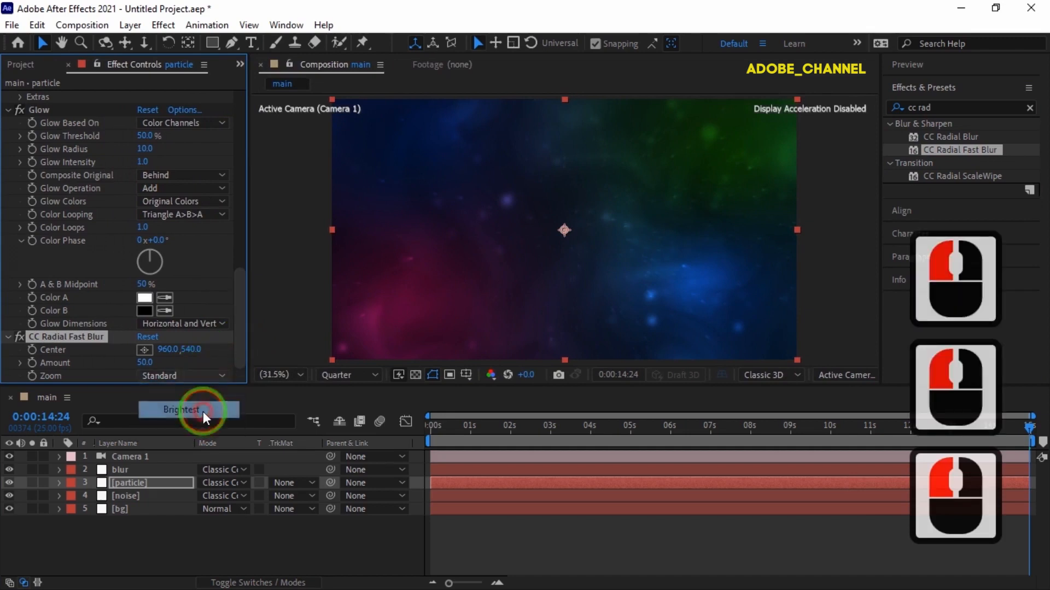
pyautogui.click(143, 363)
pyautogui.write('94')
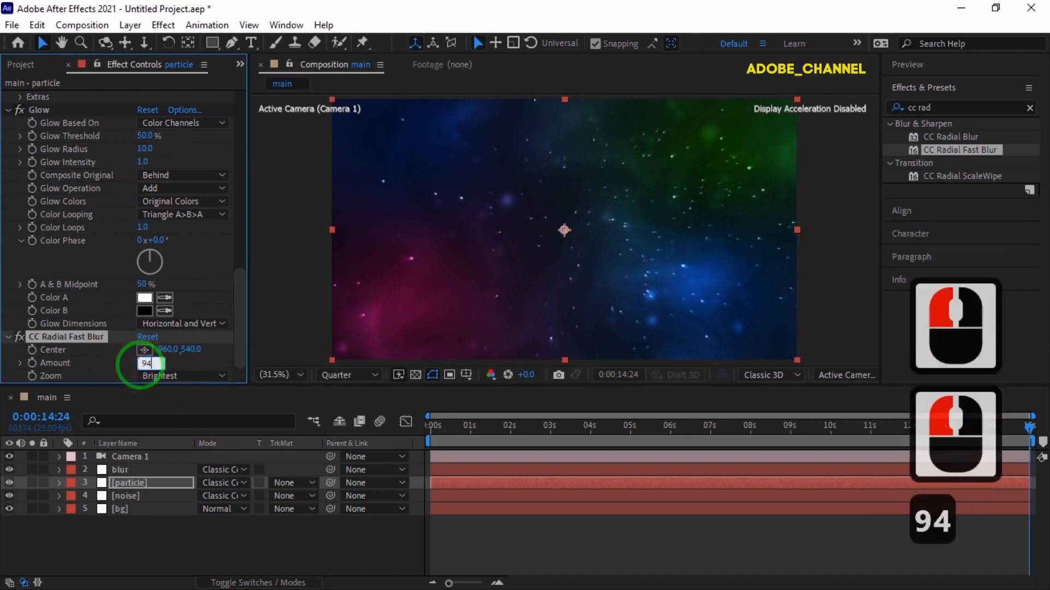
pyautogui.press('Return')
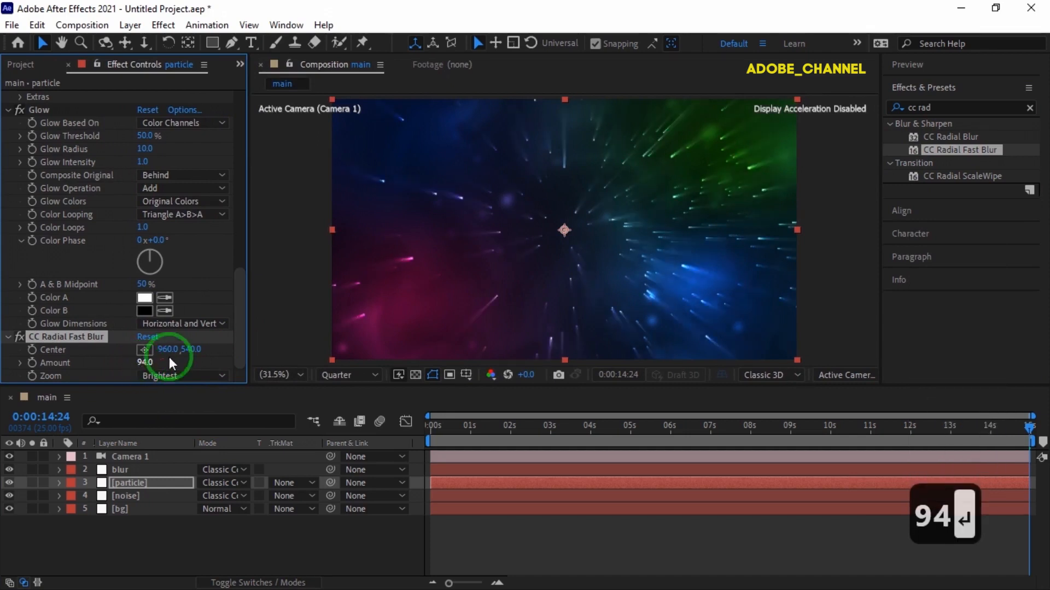
# Set the Center of the particle layer's CC Radial Fast Blur to 985, 1366
pyautogui.click(167, 350)
pyautogui.write('985')
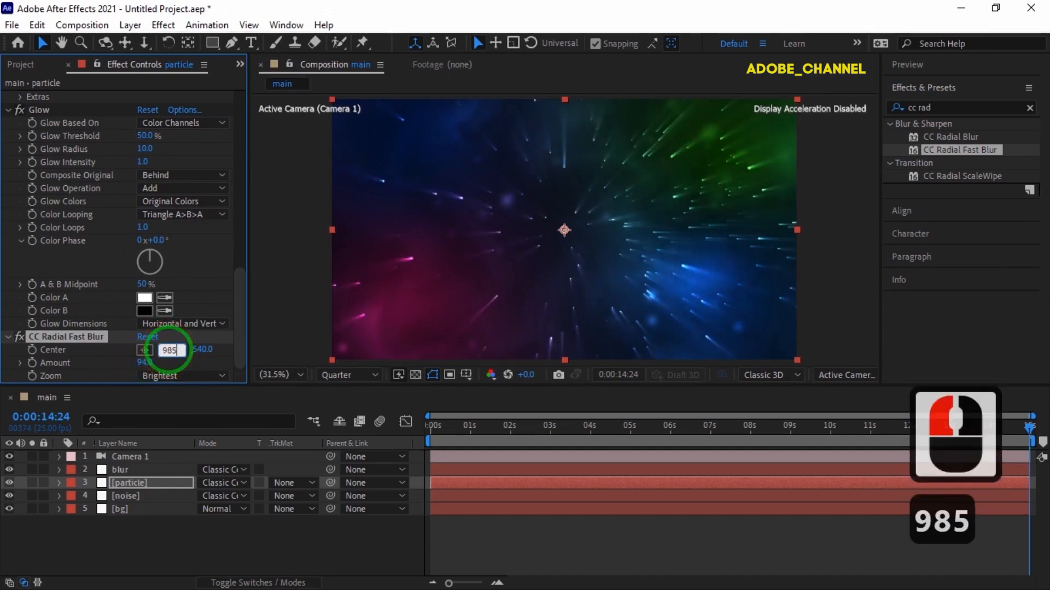
pyautogui.press('Return')
pyautogui.click(188, 350)
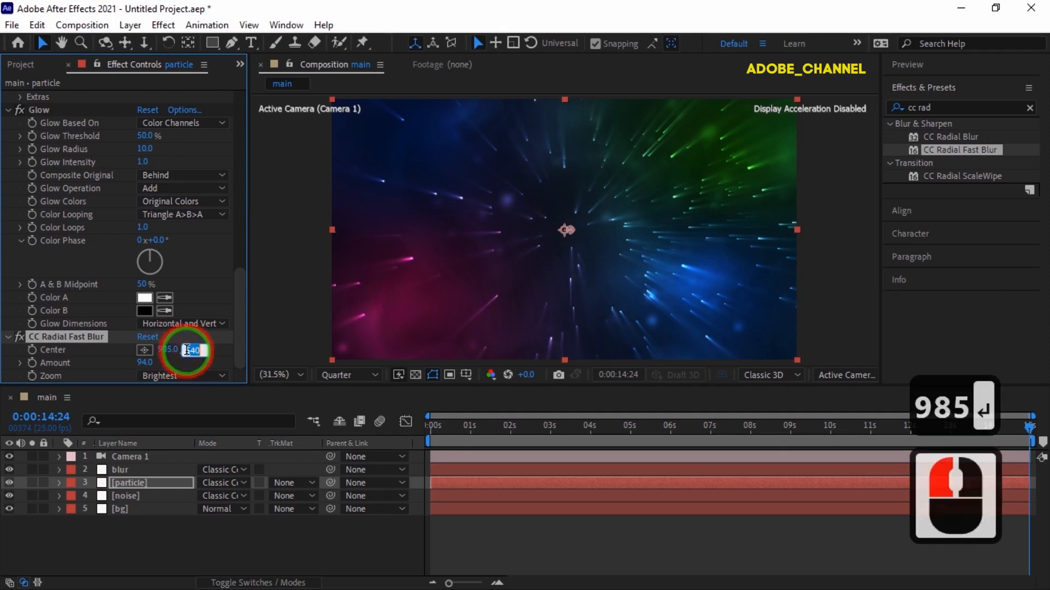
pyautogui.write('1366')
pyautogui.press('Return')
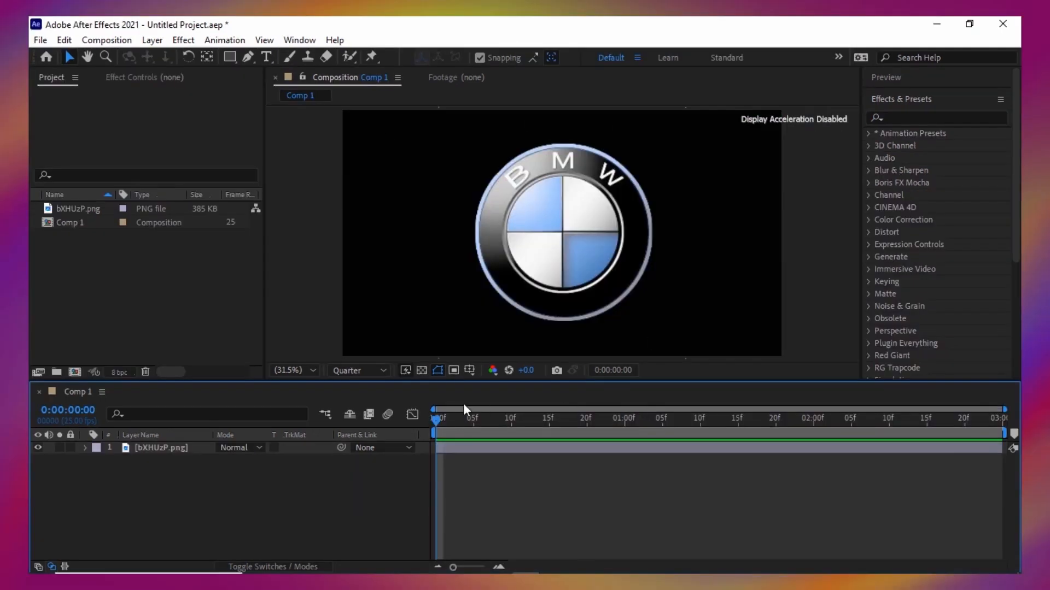
# Add a black 1920 x 1080 px solid above the bXHUzP.png logo layer in Comp 1
pyautogui.click(181, 446)
pyautogui.rightClick(209, 484)
pyautogui.moveTo(249, 310)
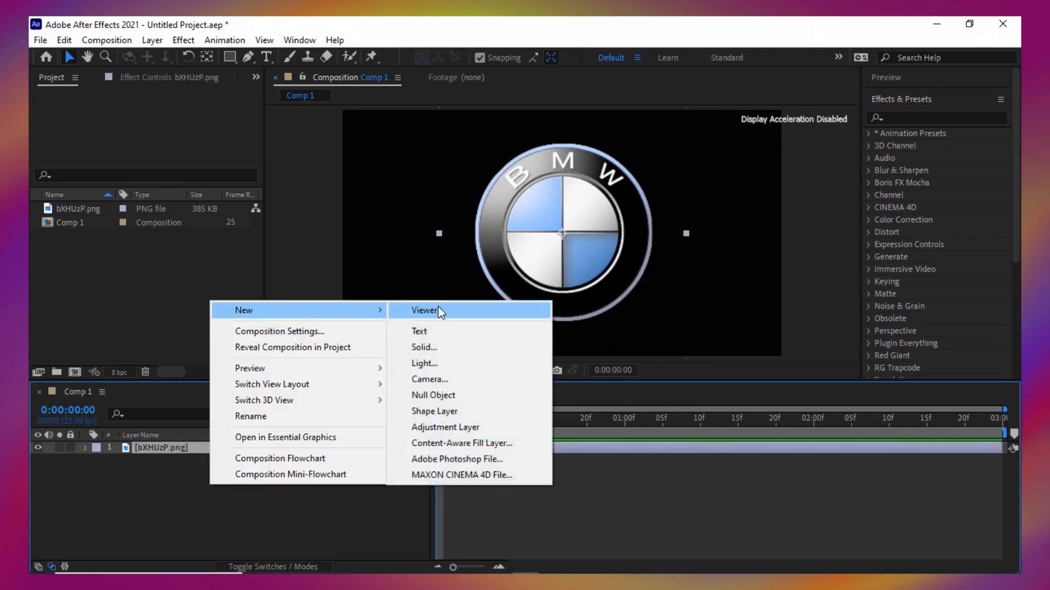
pyautogui.click(443, 349)
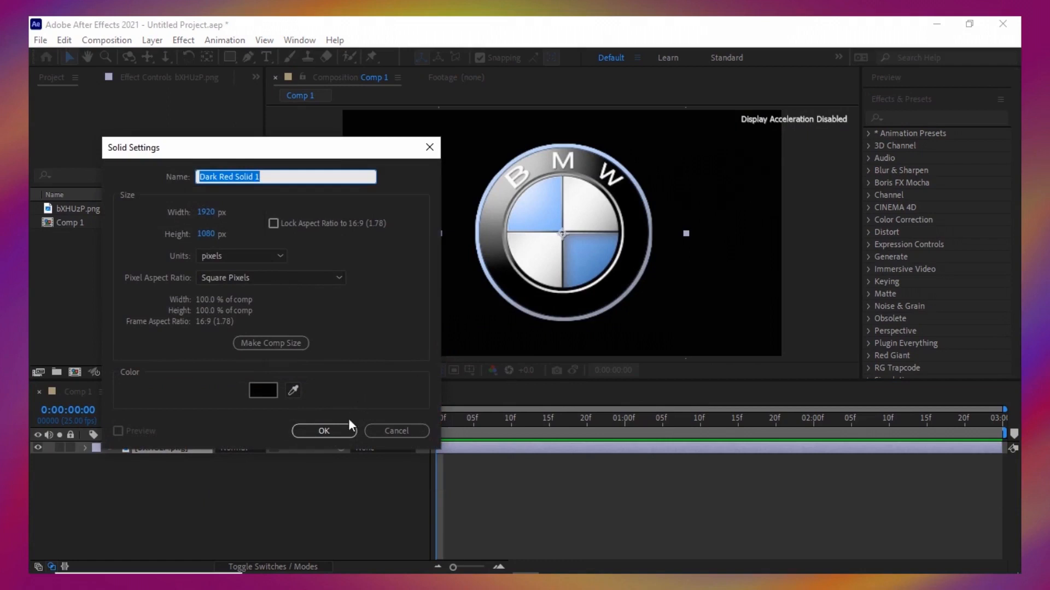
pyautogui.click(324, 431)
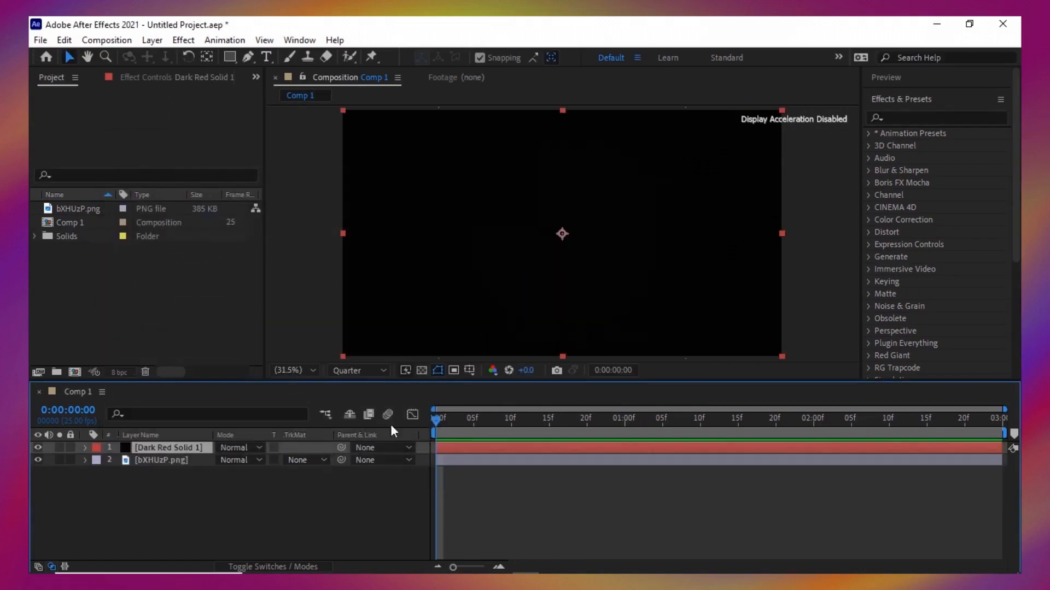
# Apply the Checker Wipe - PAL preset from the Transitions - Wipes animation presets to the black solid
pyautogui.click(868, 133)
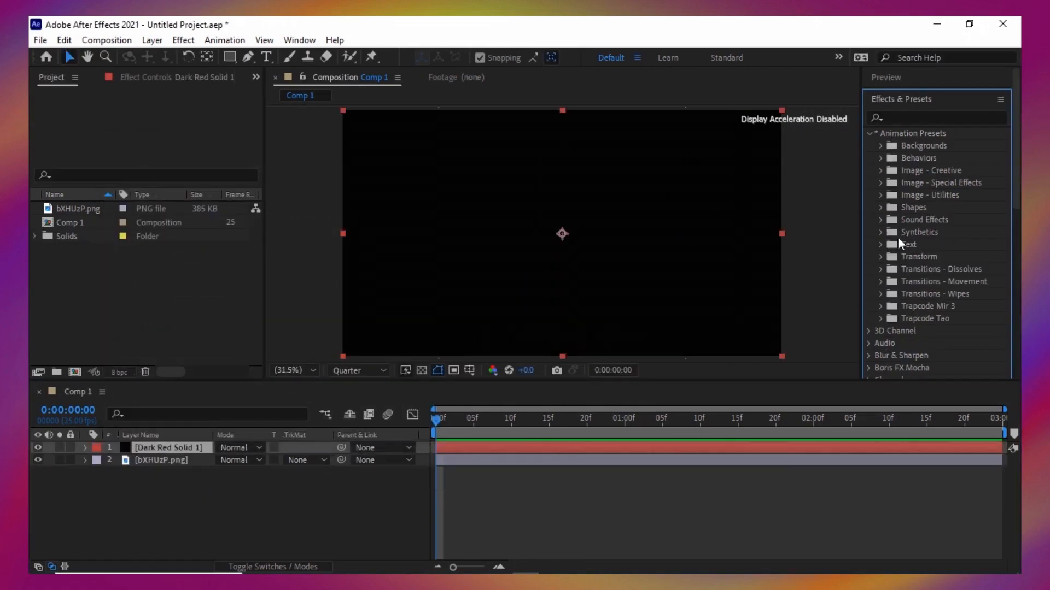
pyautogui.click(881, 291)
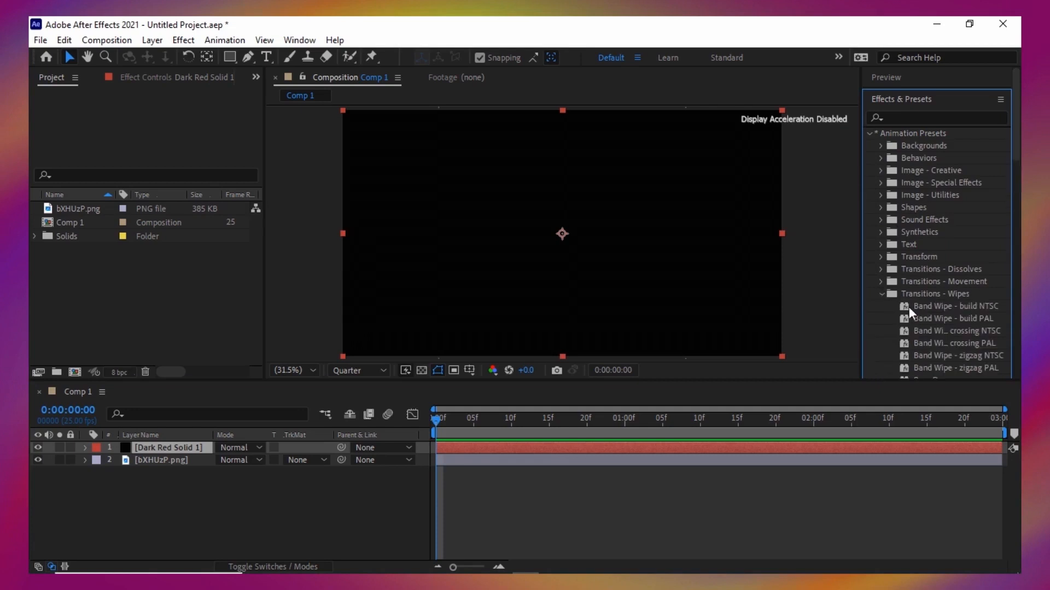
pyautogui.scroll(-3, 908, 307)
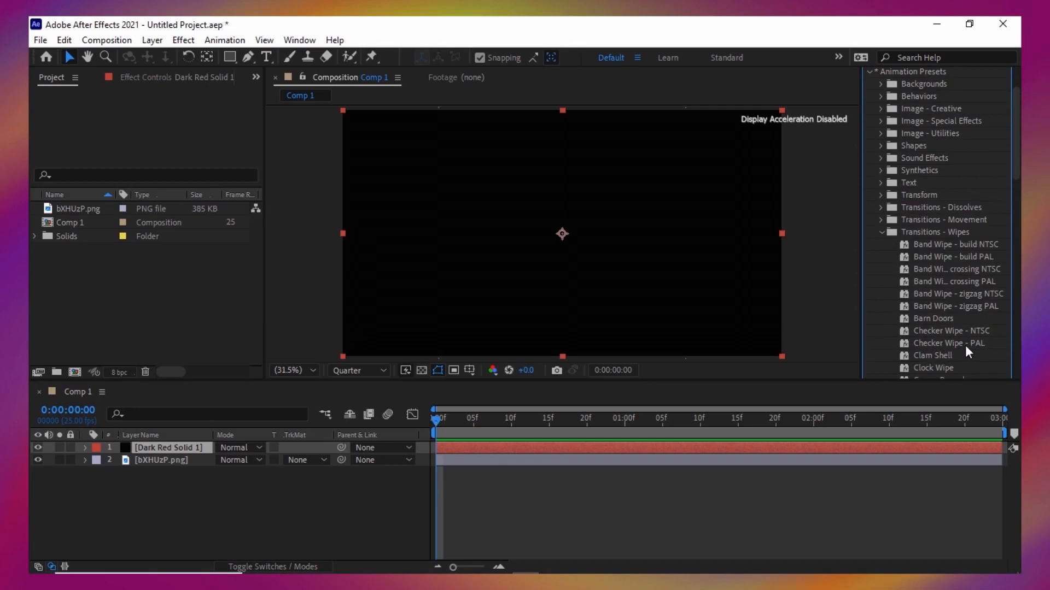
pyautogui.doubleClick(959, 344)
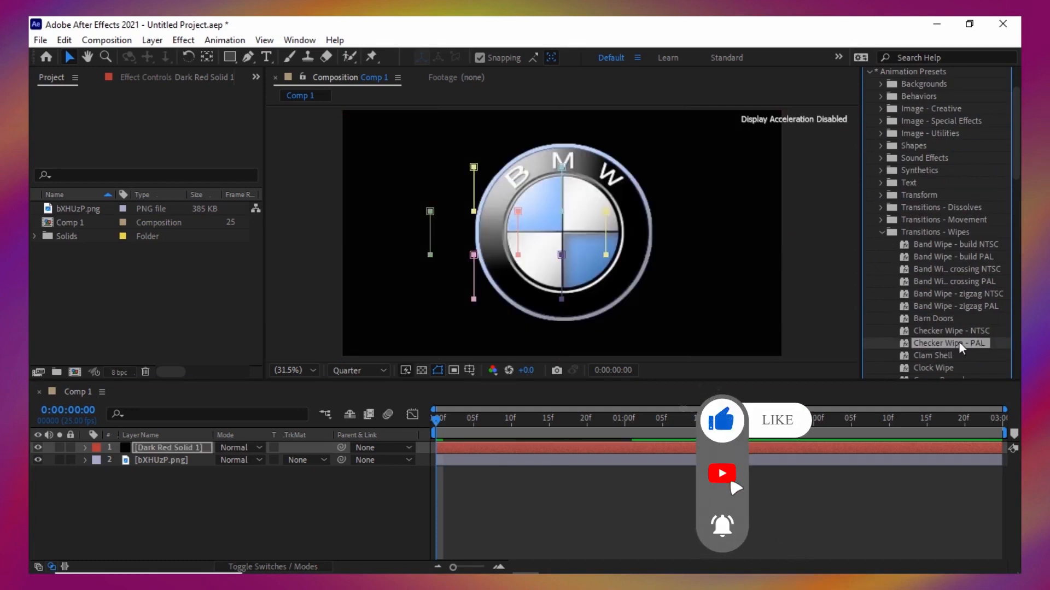
# Scale the bXHUzP.png logo layer to 70% and set its track matte to Alpha Matte of the solid above
pyautogui.click(155, 460)
pyautogui.press('s')
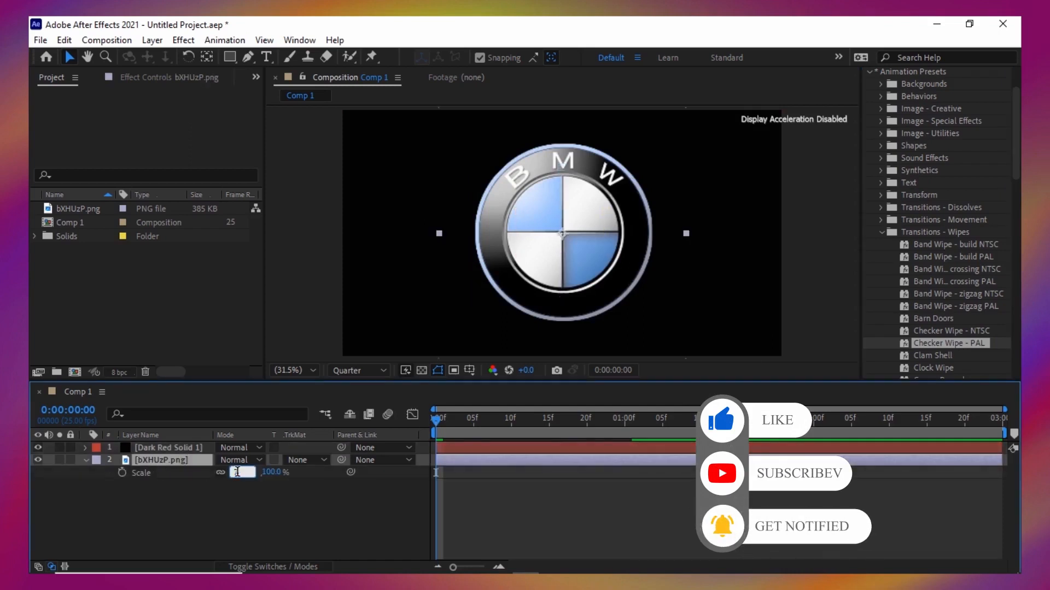
pyautogui.write('70')
pyautogui.press('Return')
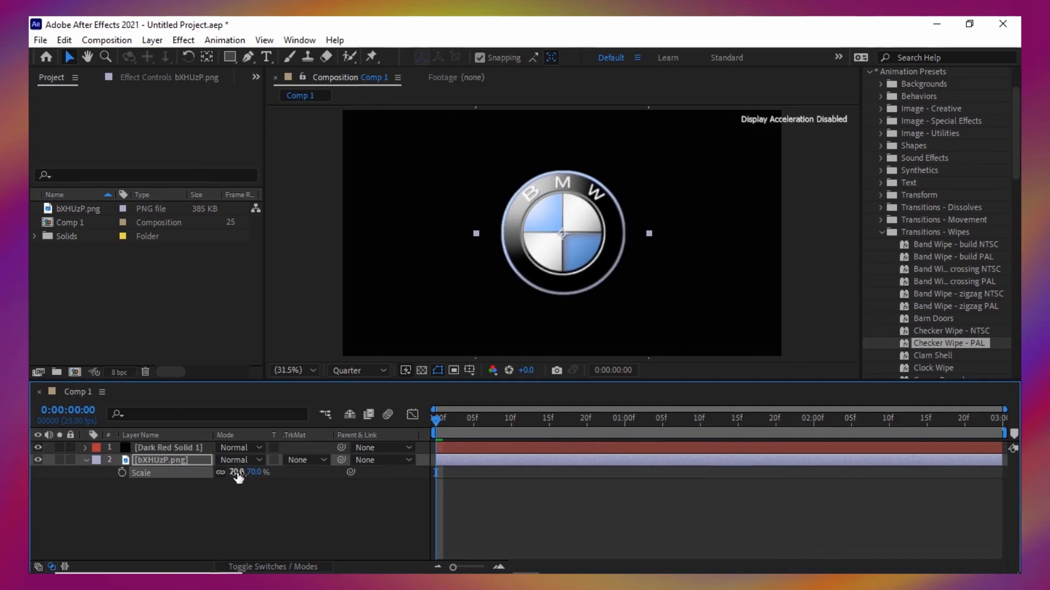
pyautogui.click(322, 461)
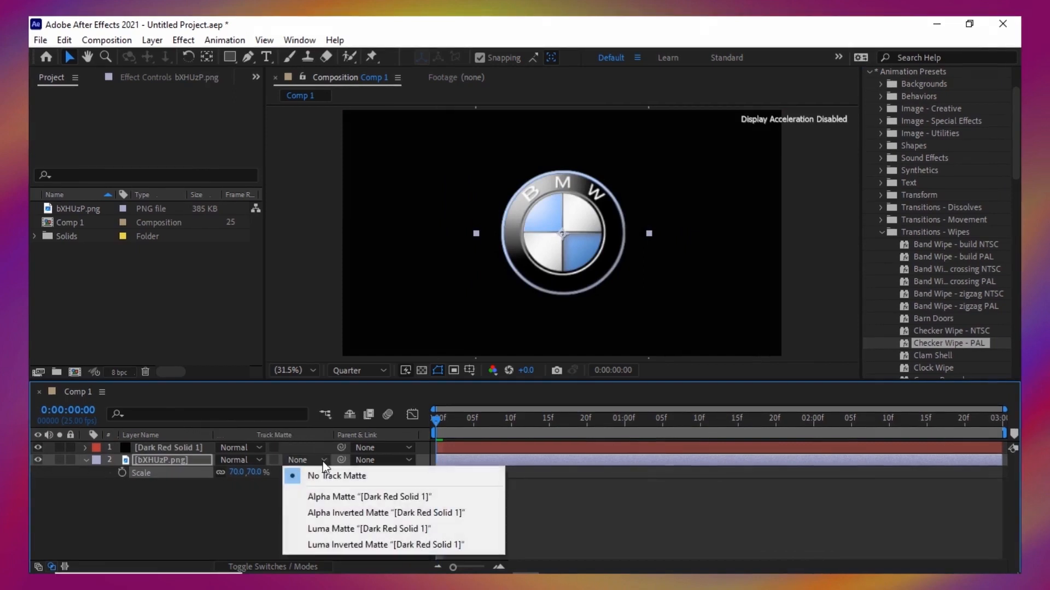
pyautogui.click(332, 497)
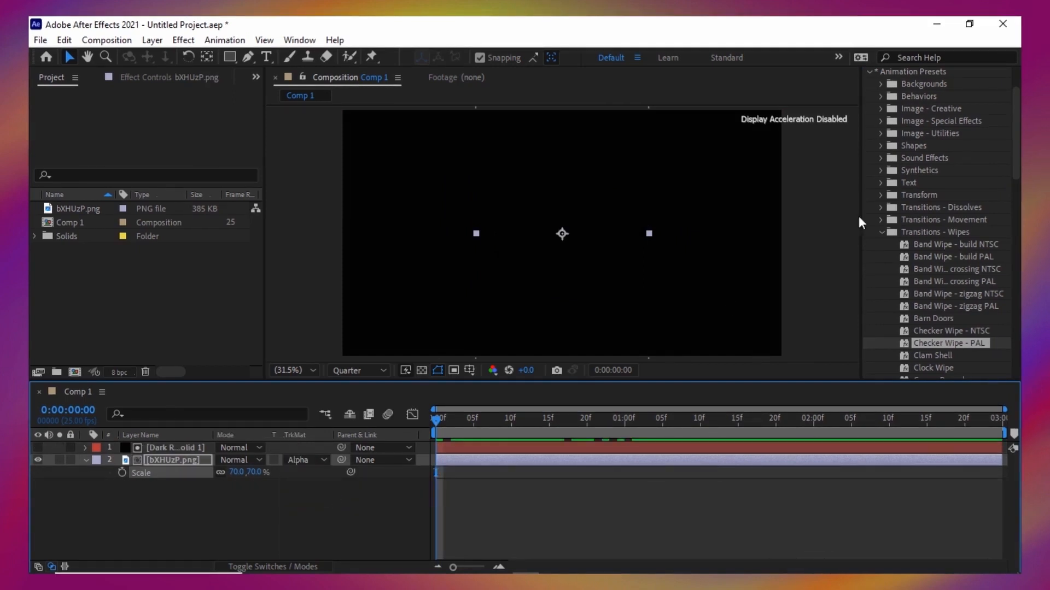
# Play back Comp 1 to preview the checker-wipe logo reveal, and stop playback
pyautogui.scroll(2, 930, 169)
pyautogui.click(932, 79)
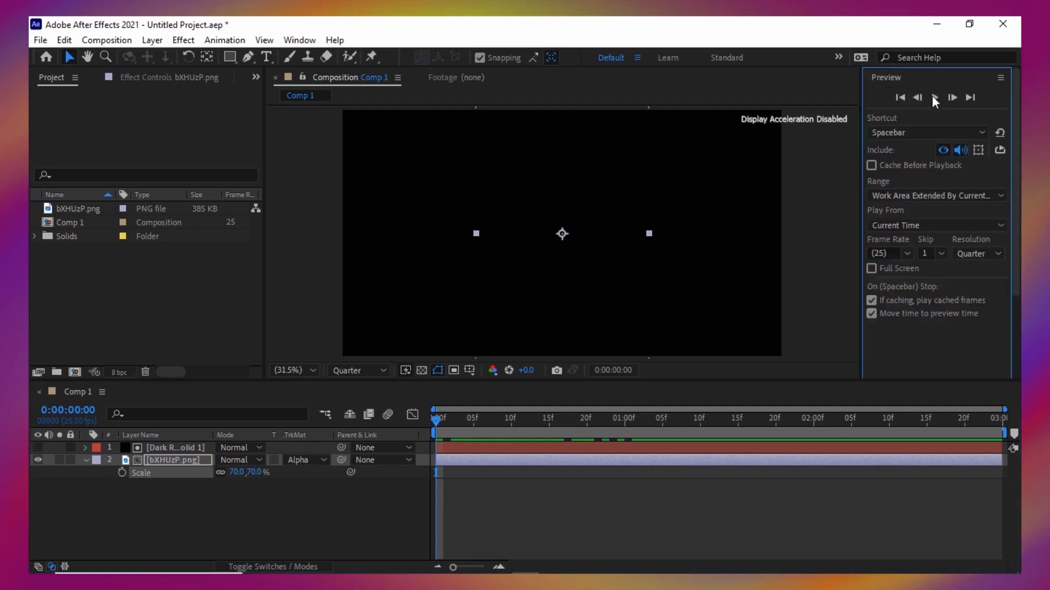
pyautogui.click(934, 97)
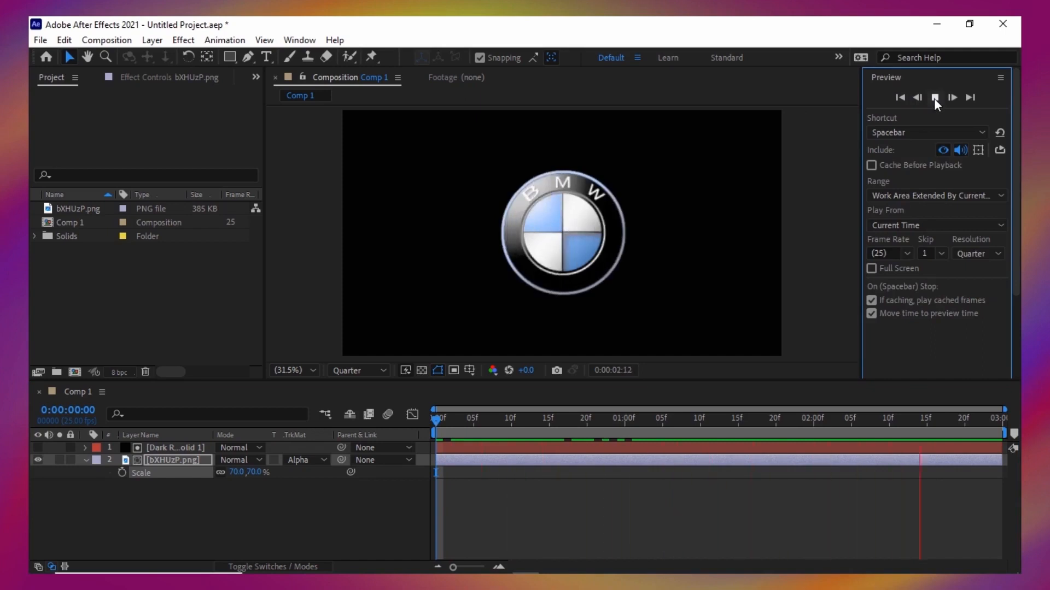
pyautogui.click(934, 97)
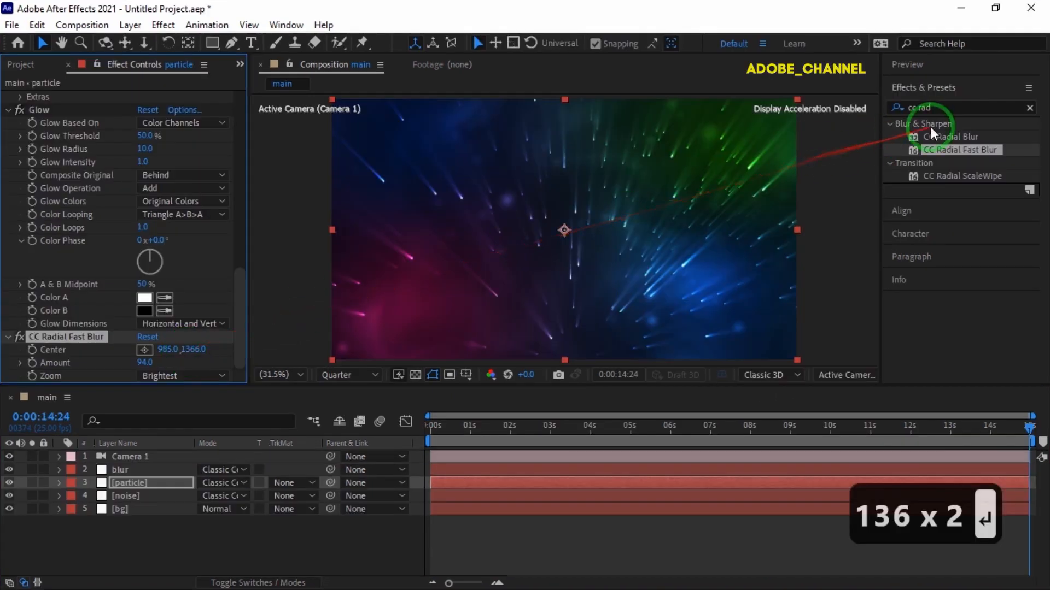
# Apply the Polar Coordinates effect to the particle layer in the main comp and set its Interpolation to 40%
pyautogui.click(906, 110)
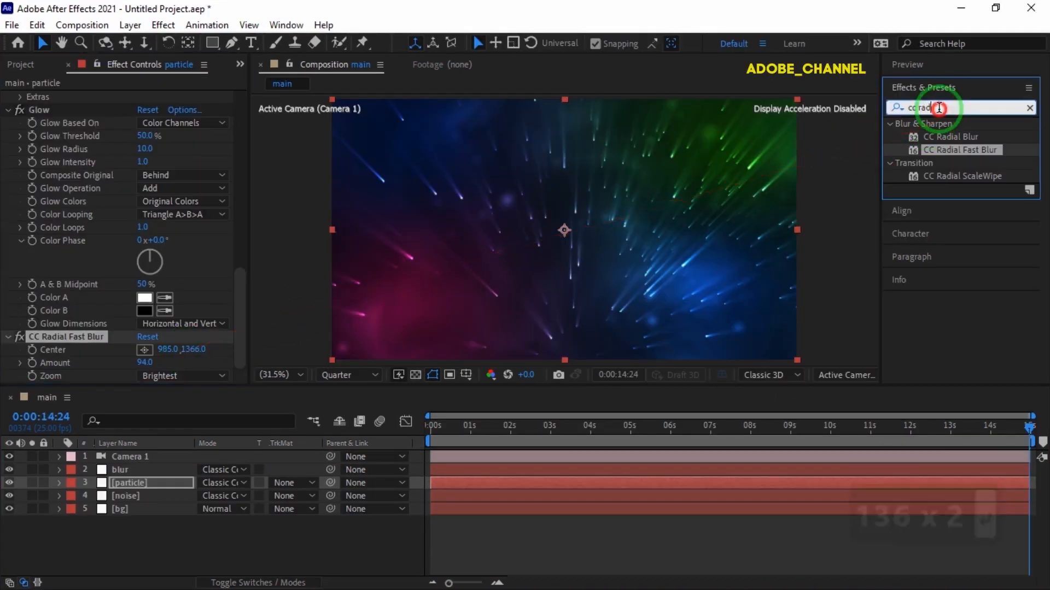
pyautogui.doubleClick(905, 112)
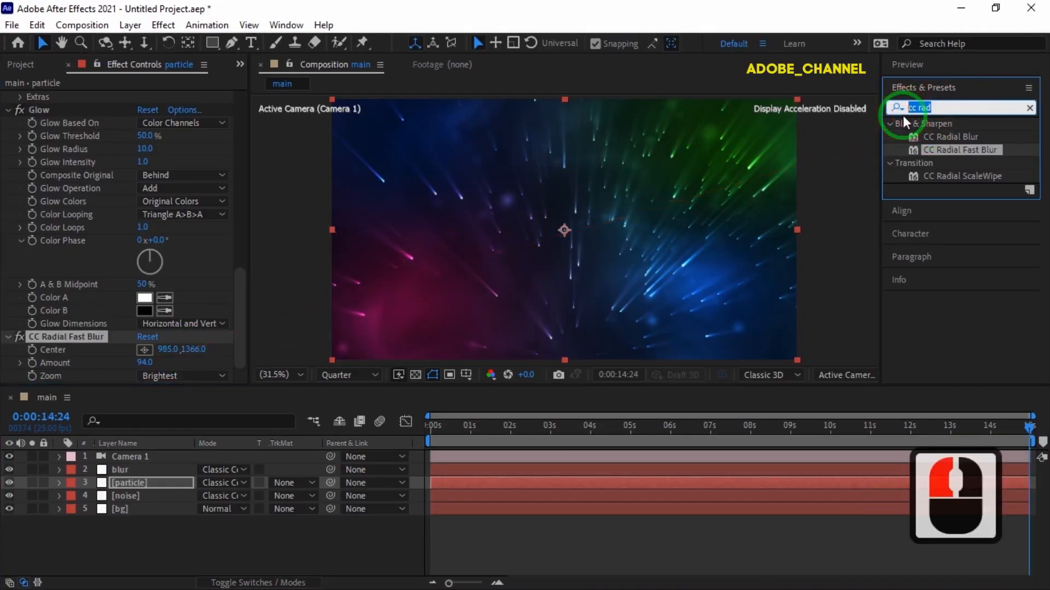
pyautogui.write('pola')
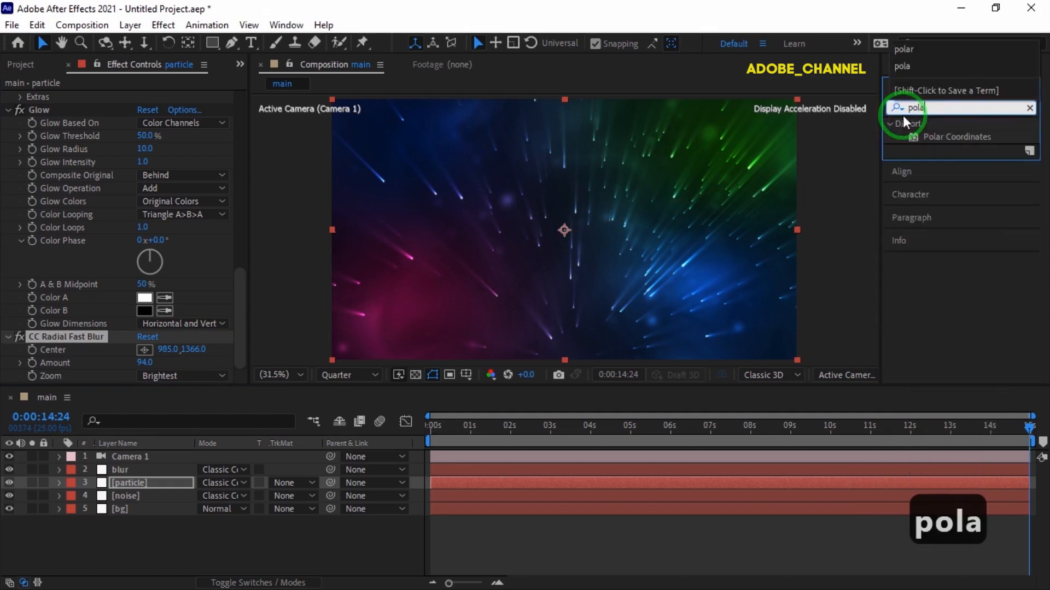
pyautogui.doubleClick(950, 137)
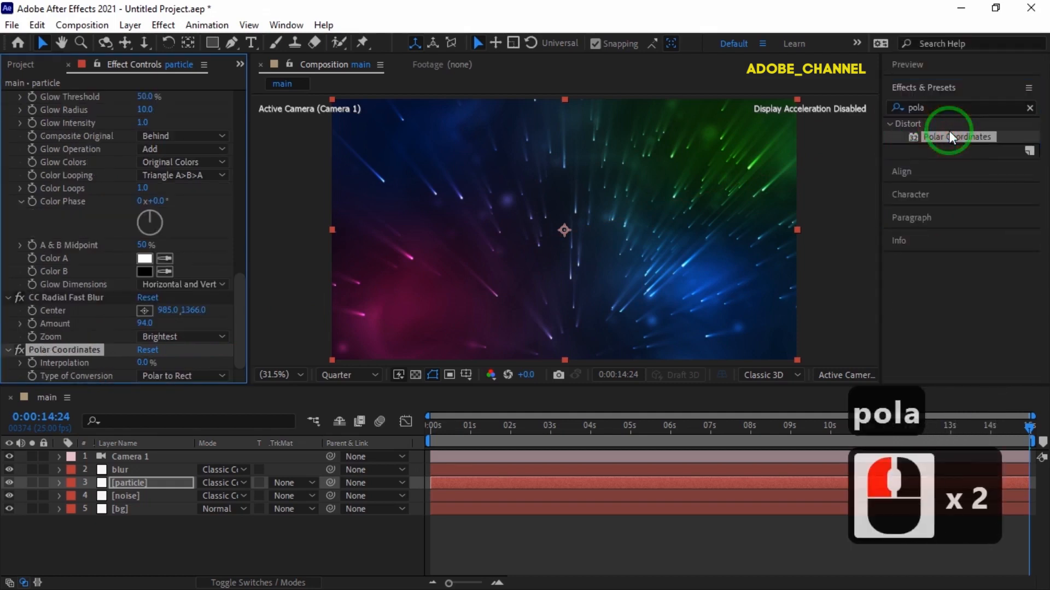
pyautogui.click(145, 362)
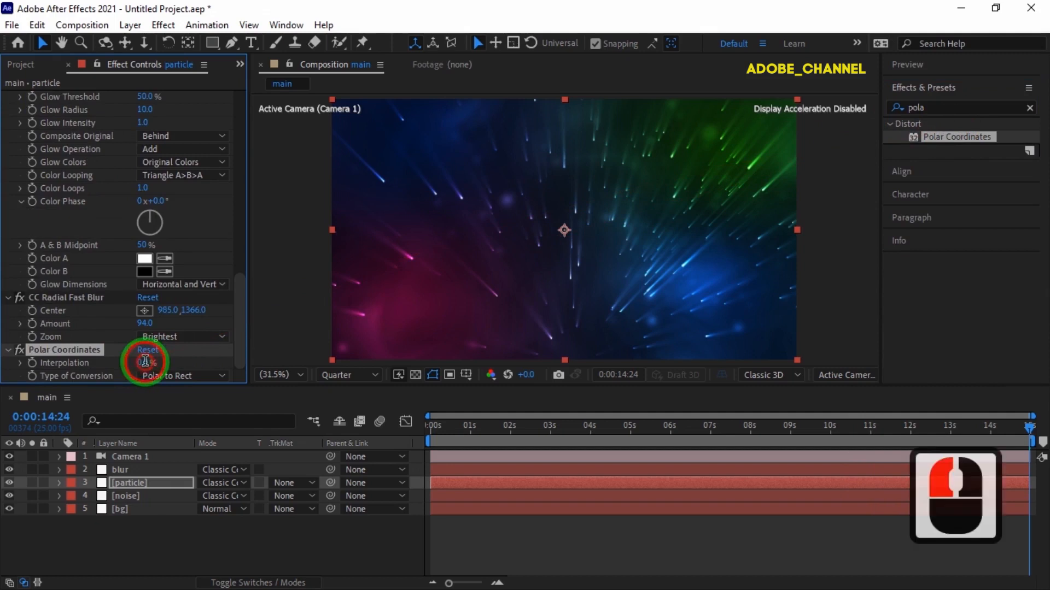
pyautogui.write('40')
pyautogui.press('Return')
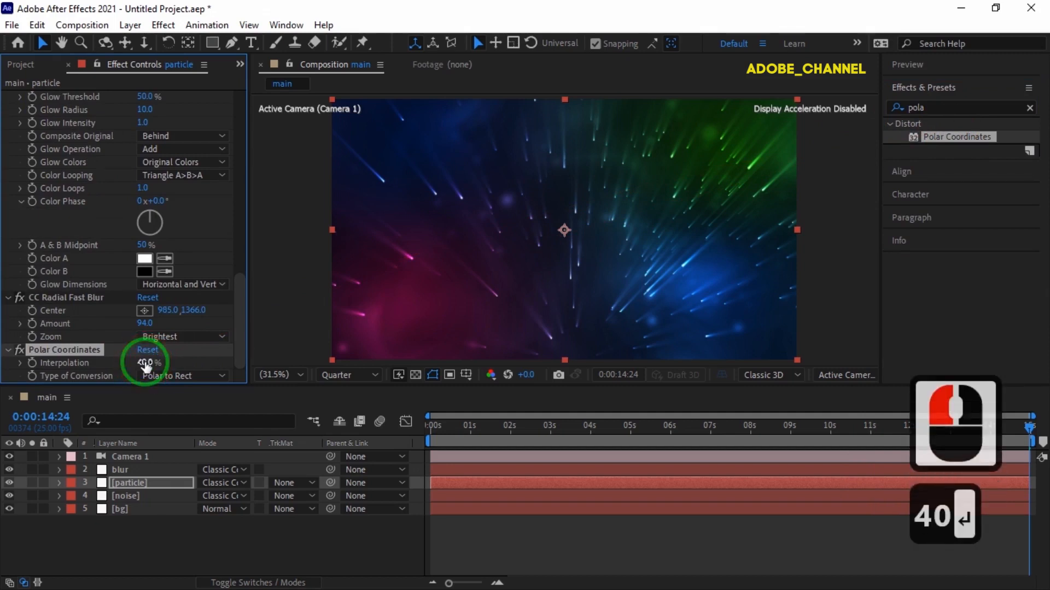
# Duplicate the particle layer and rename the upper copy white
pyautogui.click(149, 483)
pyautogui.hotkey('ctrl', 'd')
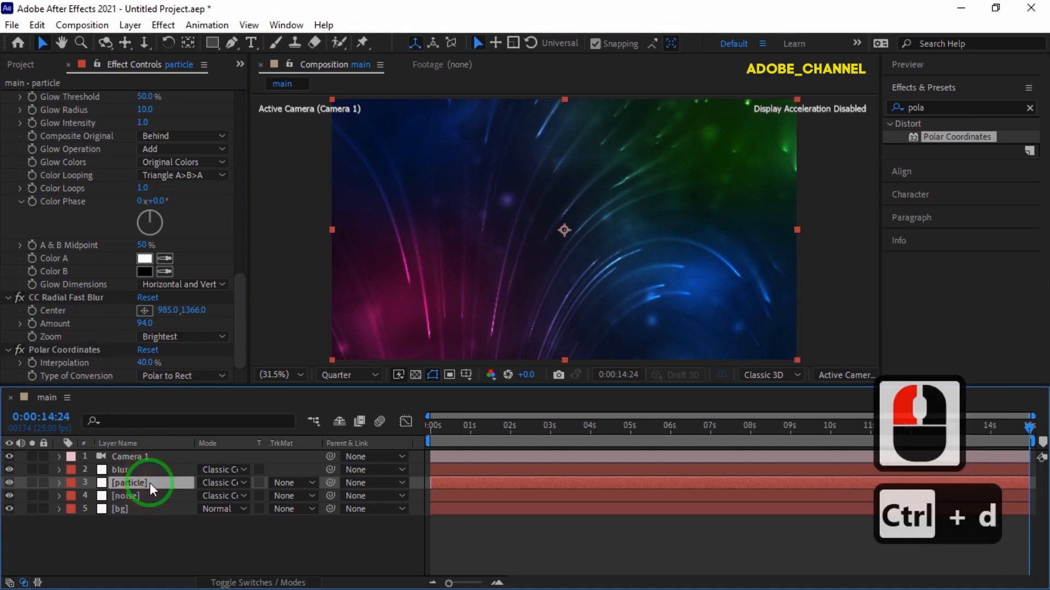
pyautogui.rightClick(149, 483)
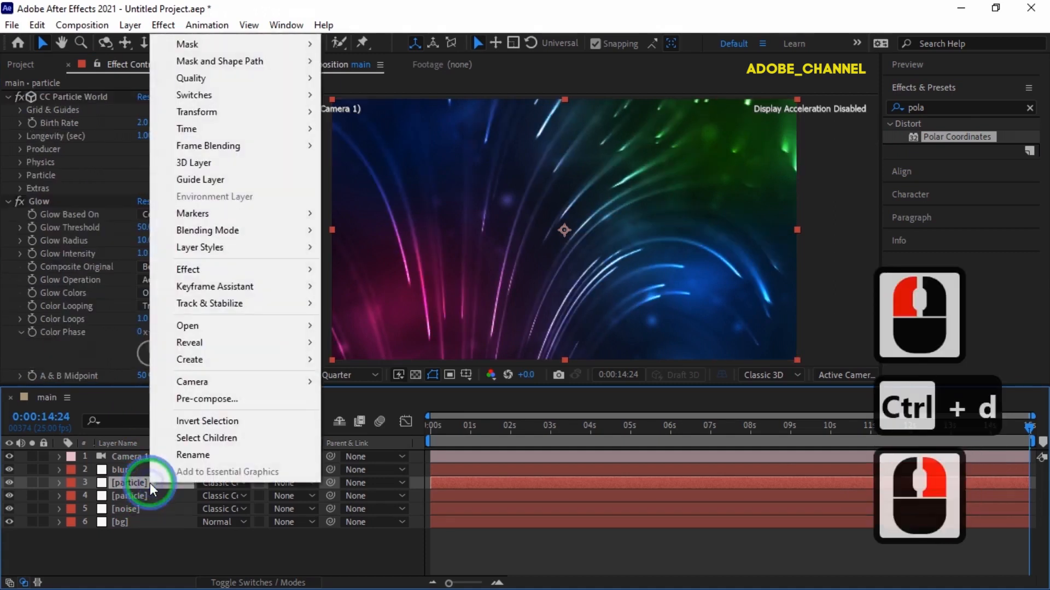
pyautogui.click(199, 456)
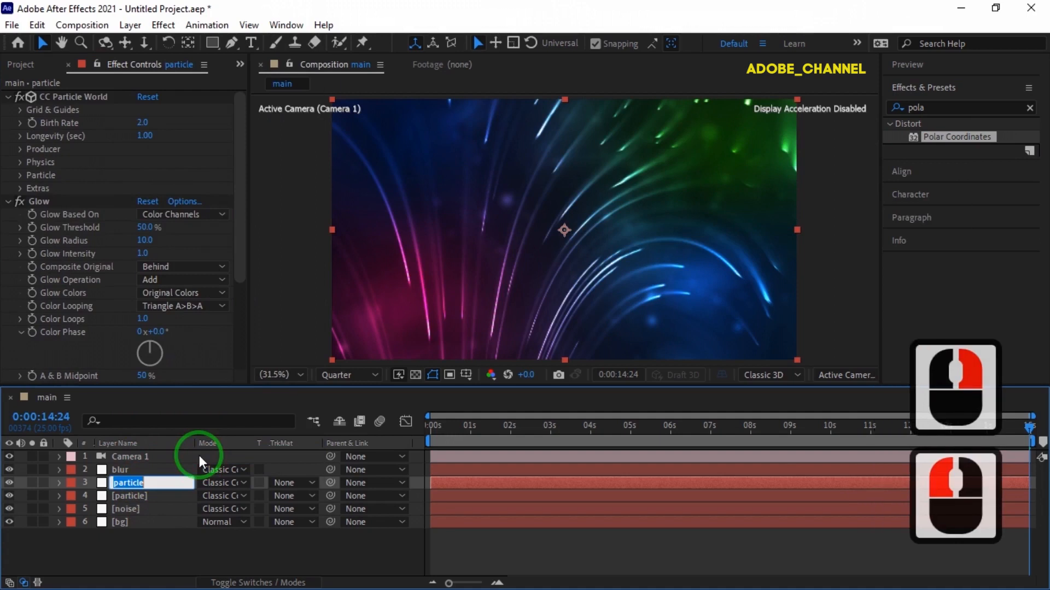
pyautogui.write('white')
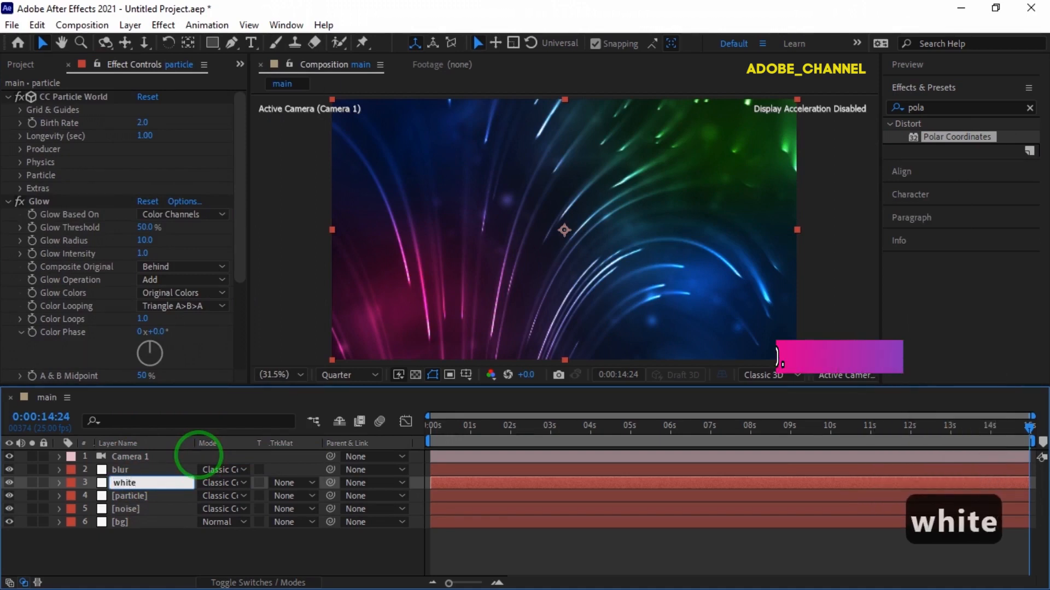
pyautogui.press('Return')
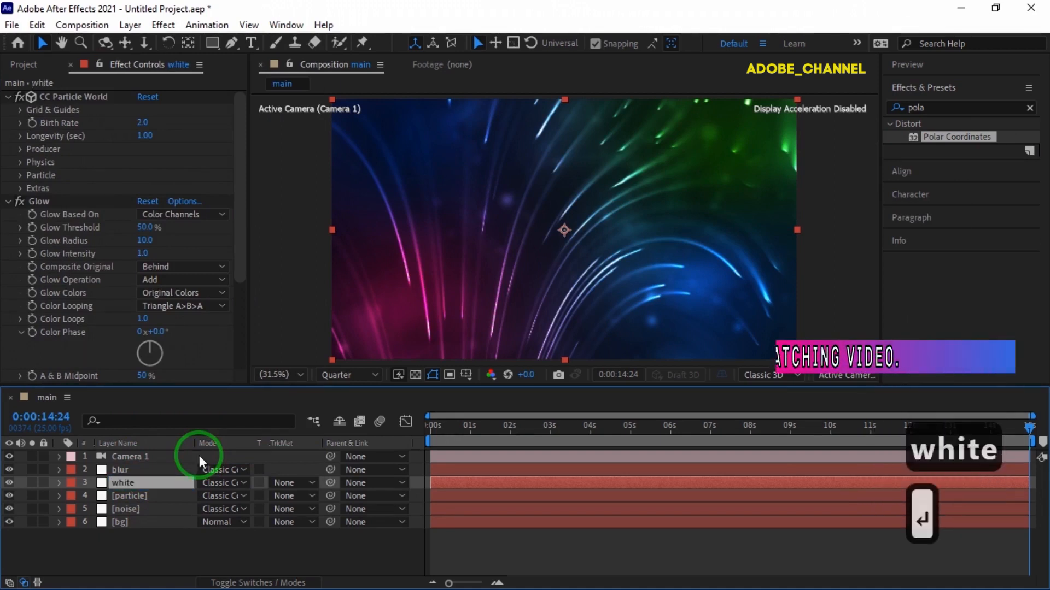
# Set the white layer's blending mode to Normal and its CC Radial Fast Blur Amount to 34
pyautogui.click(241, 484)
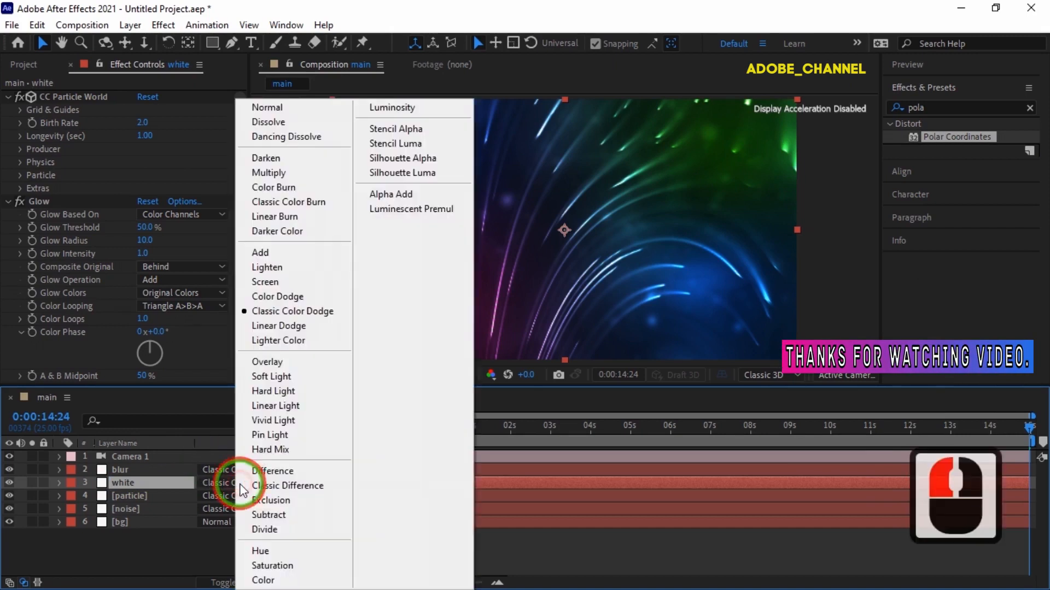
pyautogui.click(294, 109)
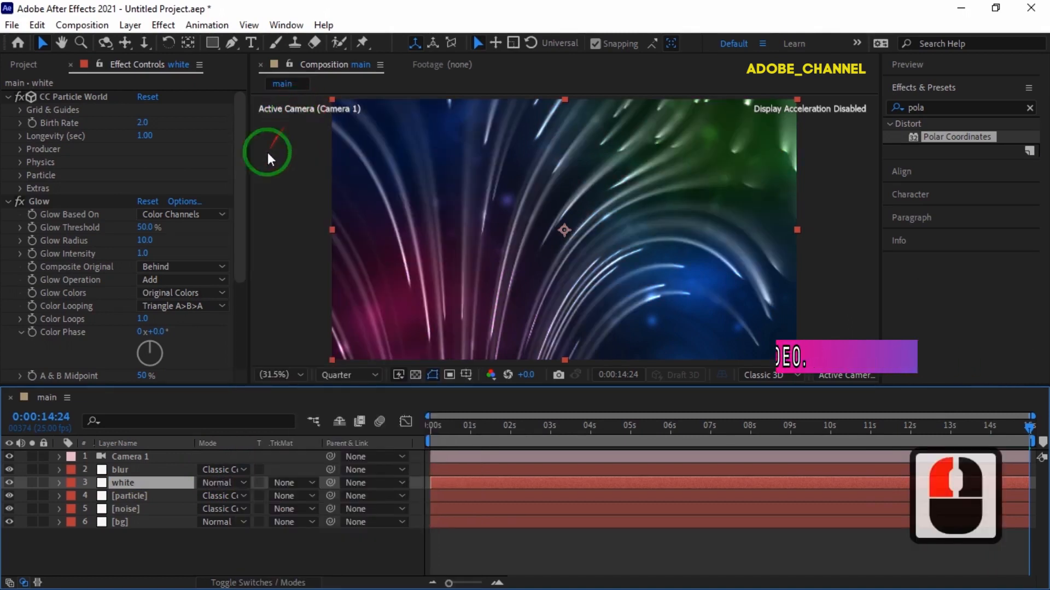
pyautogui.scroll(-8, 195, 336)
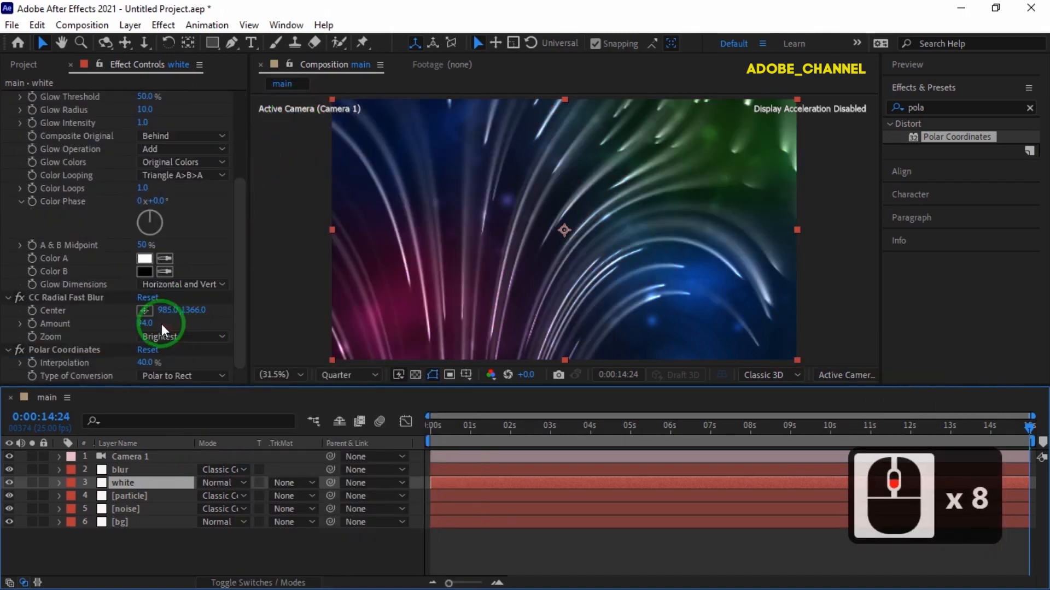
pyautogui.click(145, 324)
pyautogui.write('34')
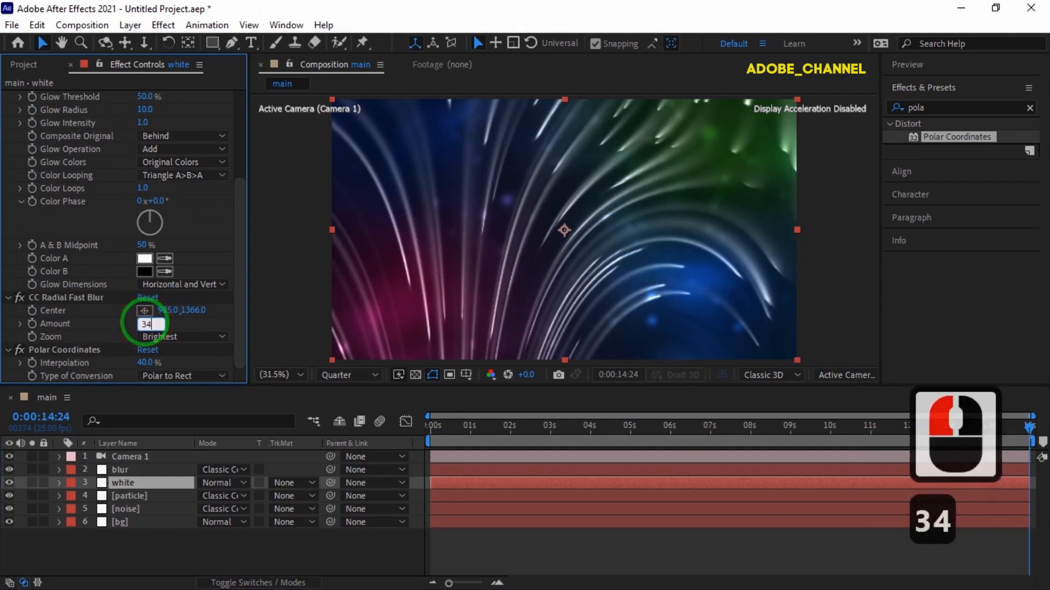
pyautogui.press('Return')
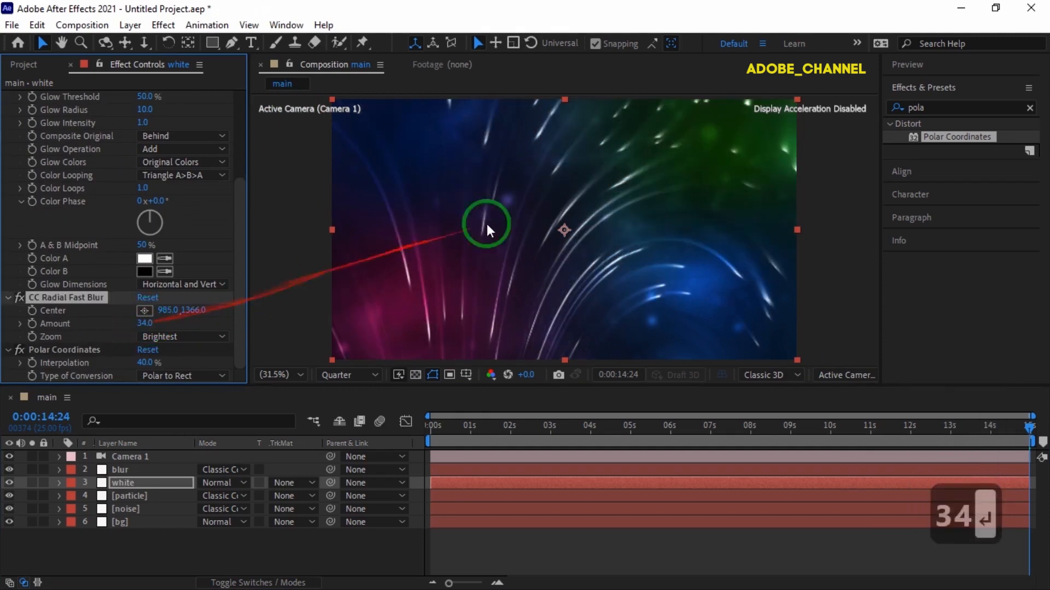
# Preview the main composition from its first frame to review the curved particle streaks, and stop playback
pyautogui.click(962, 65)
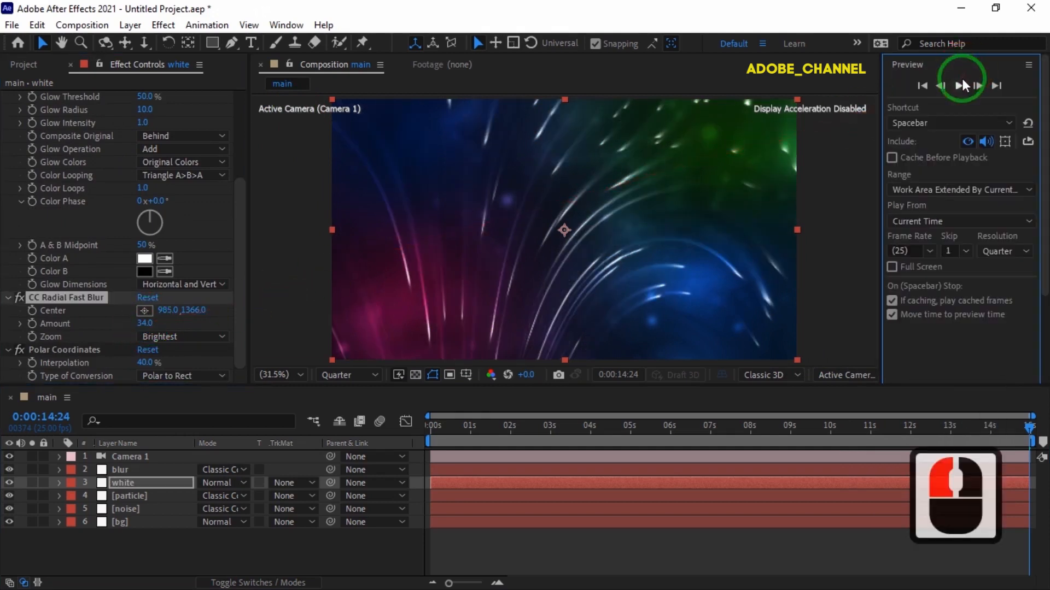
pyautogui.click(432, 427)
pyautogui.click(961, 87)
pyautogui.click(961, 86)
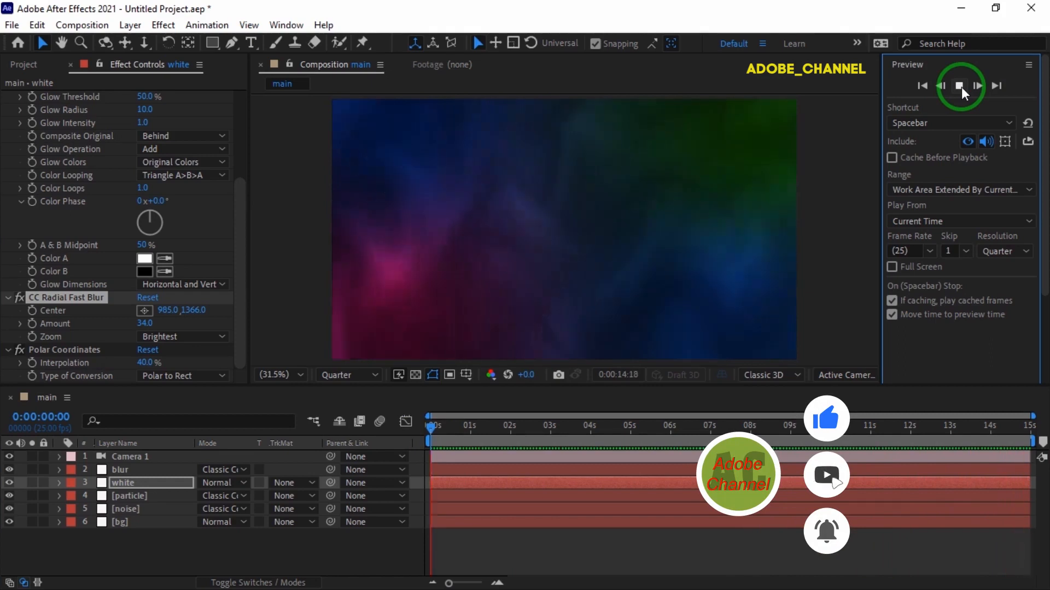
pyautogui.click(960, 86)
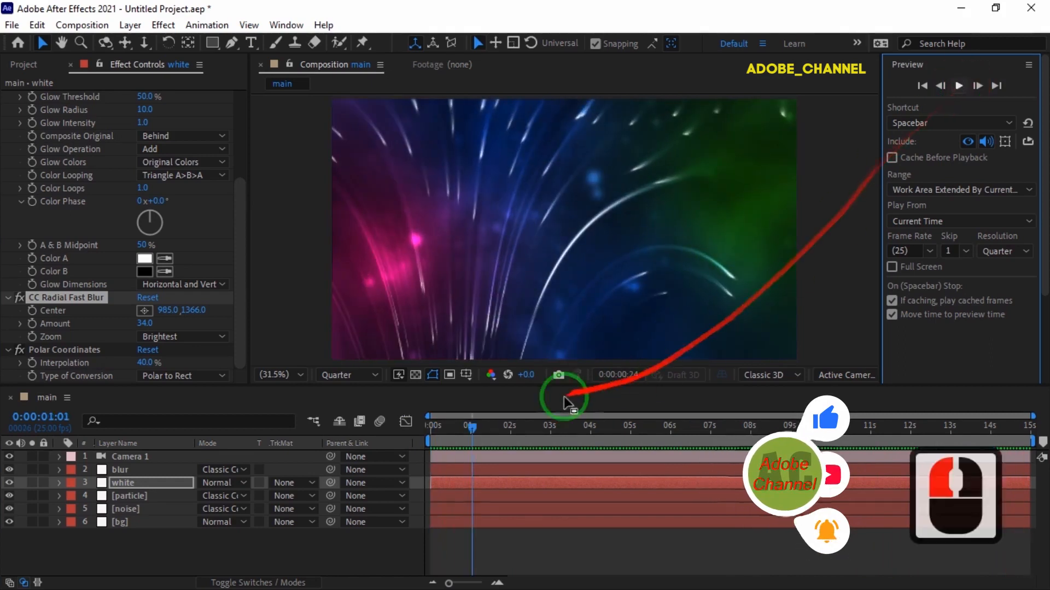